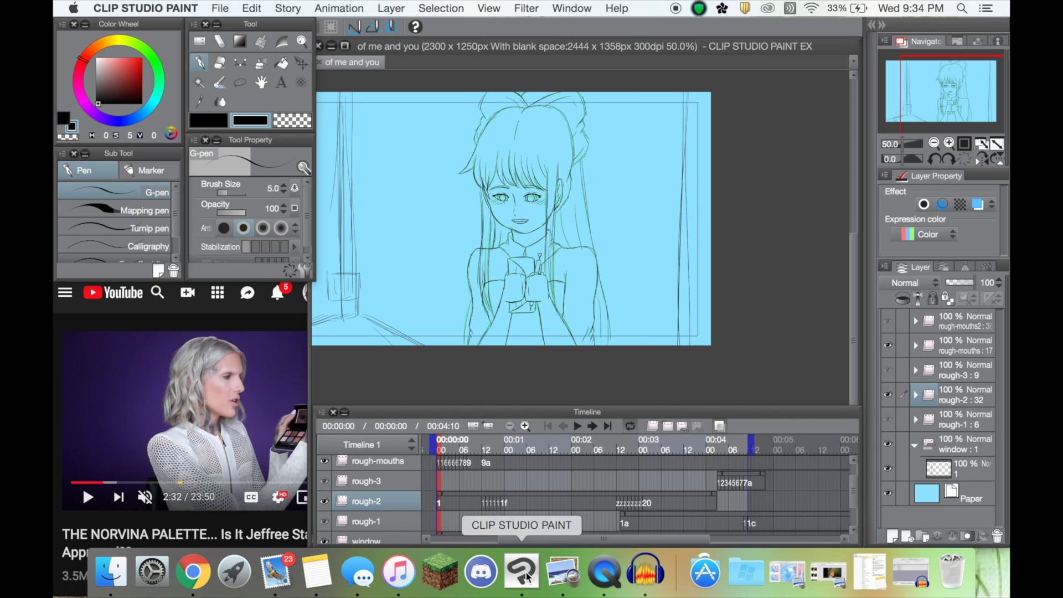
Step: Fit the canvas to the window and drag the Timeline panel taller to reveal the window track
key("super+0")
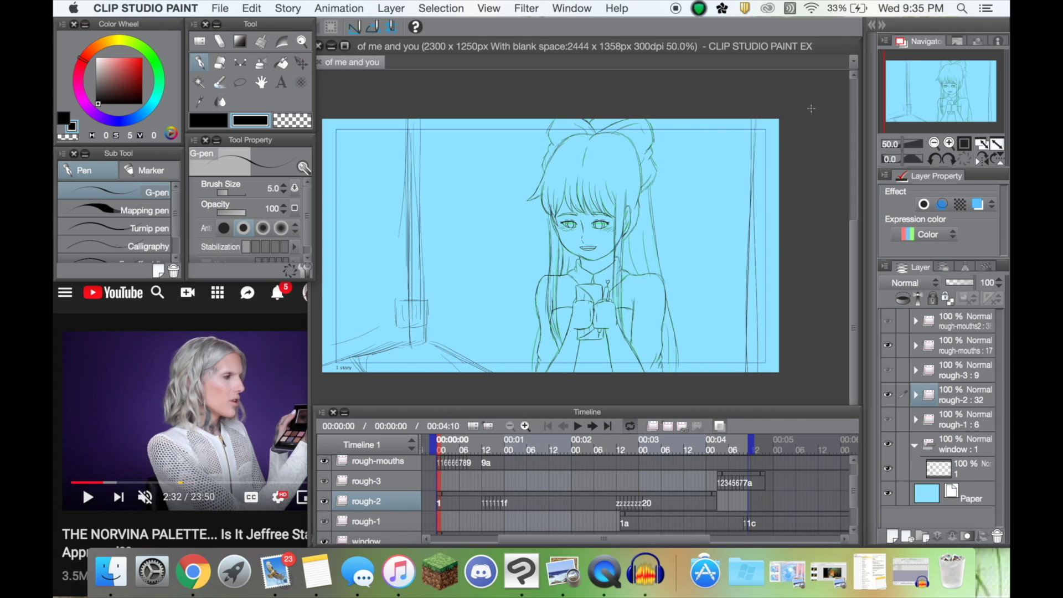
left_click_drag(575, 406, 577, 386)
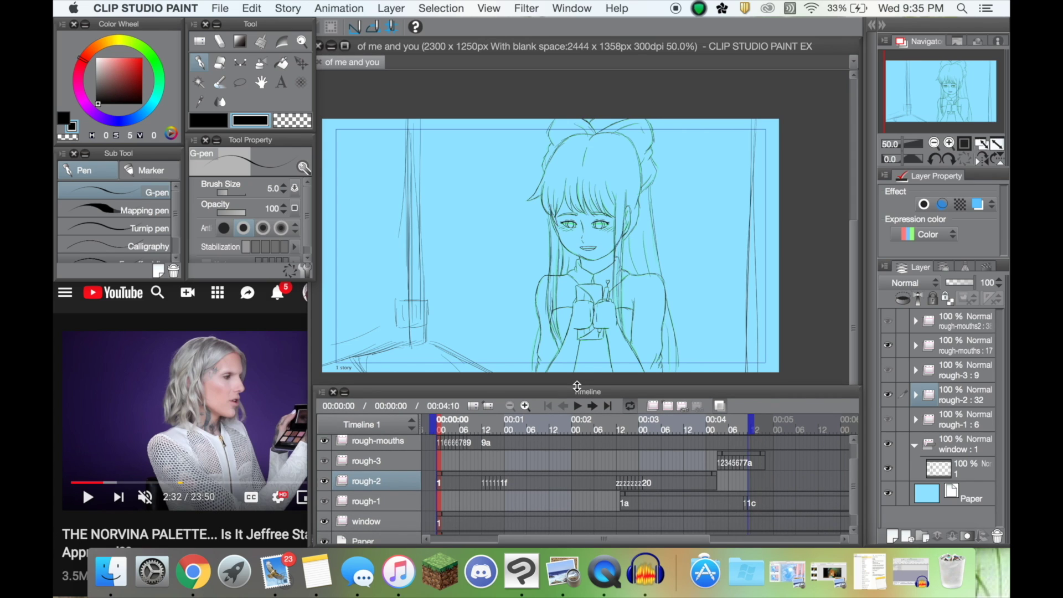
mouse_move(577, 387)
left_mouse_down()
mouse_move(576, 421)
mouse_move(577, 396)
left_mouse_up()
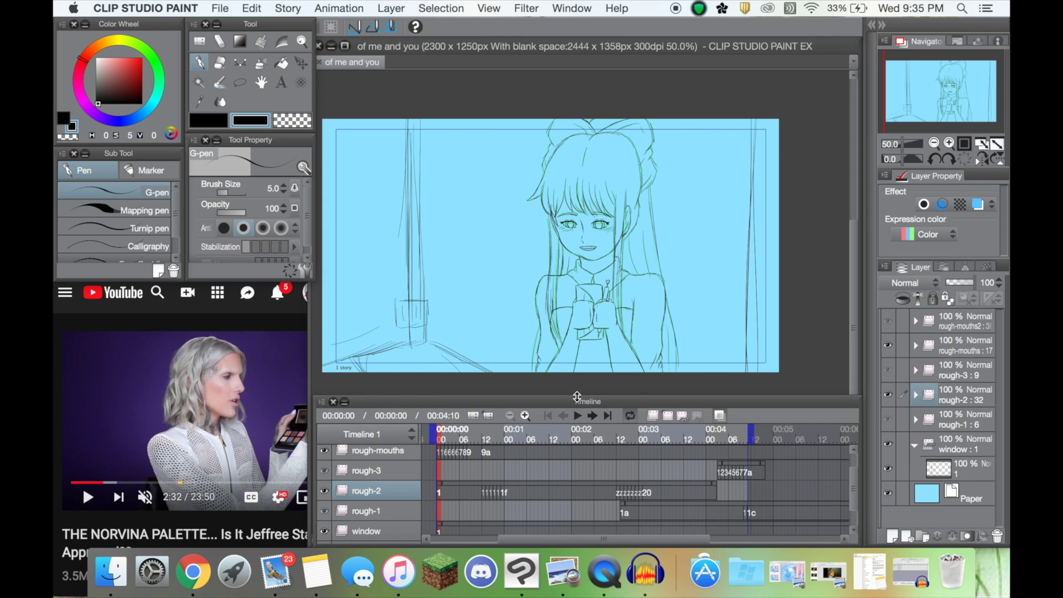
Step: Zoom the timeline in two levels, then back out two levels
left_click(524, 416)
left_click(524, 416)
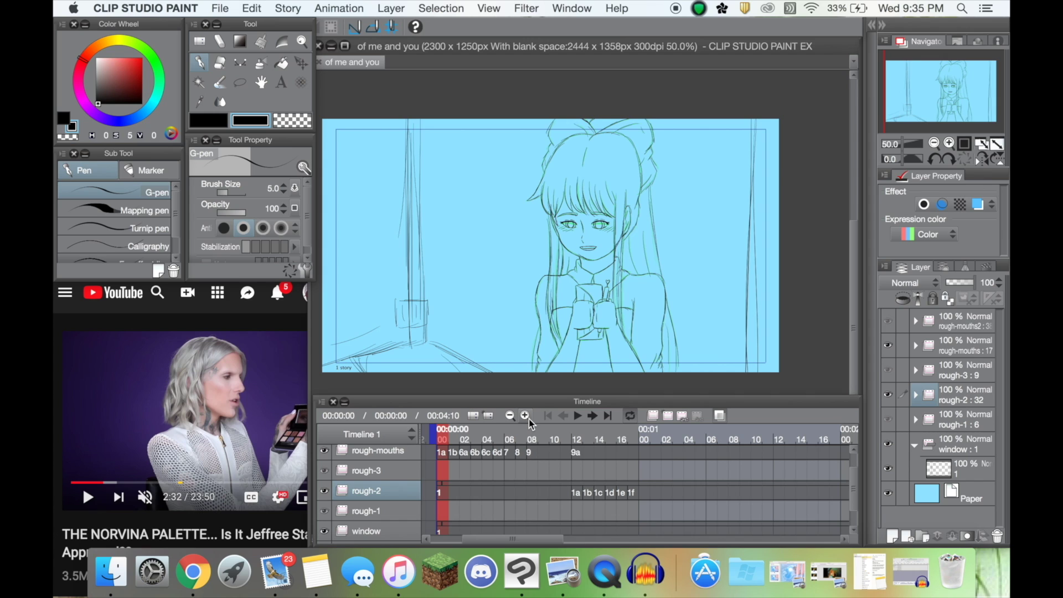
left_click(511, 416)
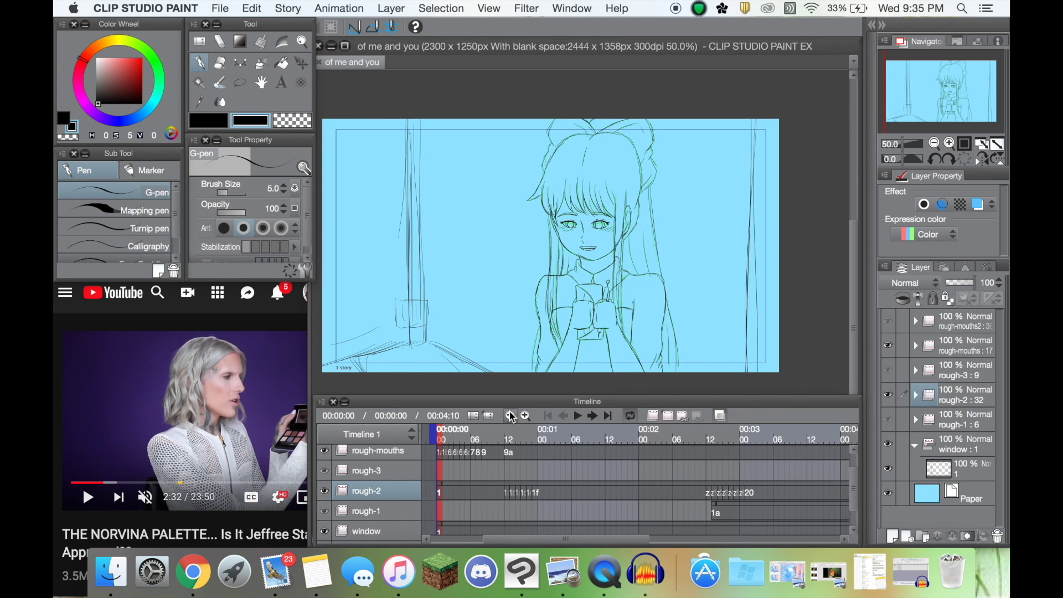
left_click(511, 416)
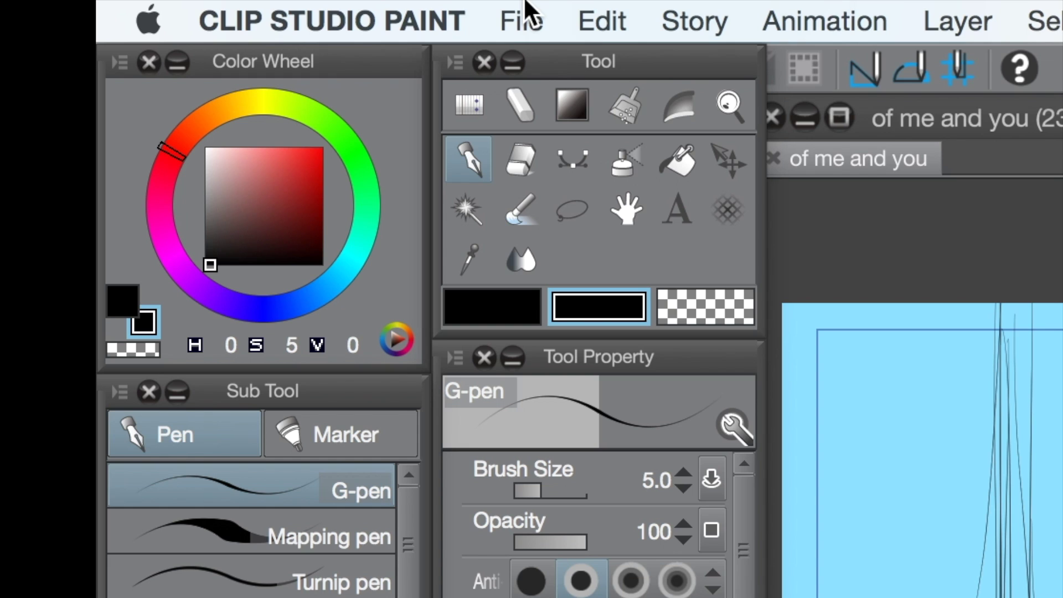
Step: Start a new canvas via File > New, preview Illustration and Comic, then choose Animation (2300 × 1250 px)
left_click(526, 8)
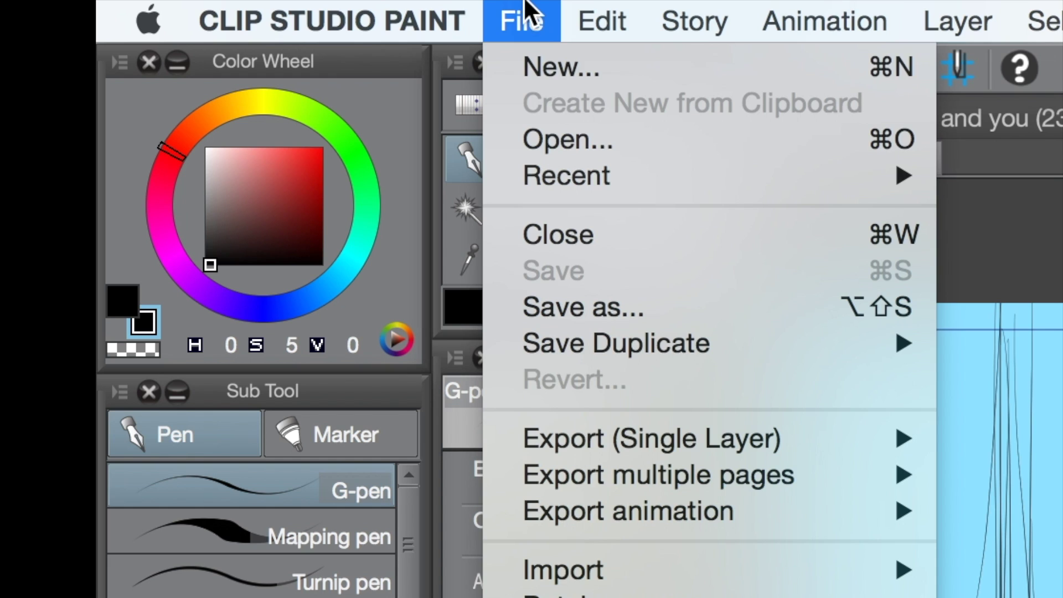
left_click(549, 66)
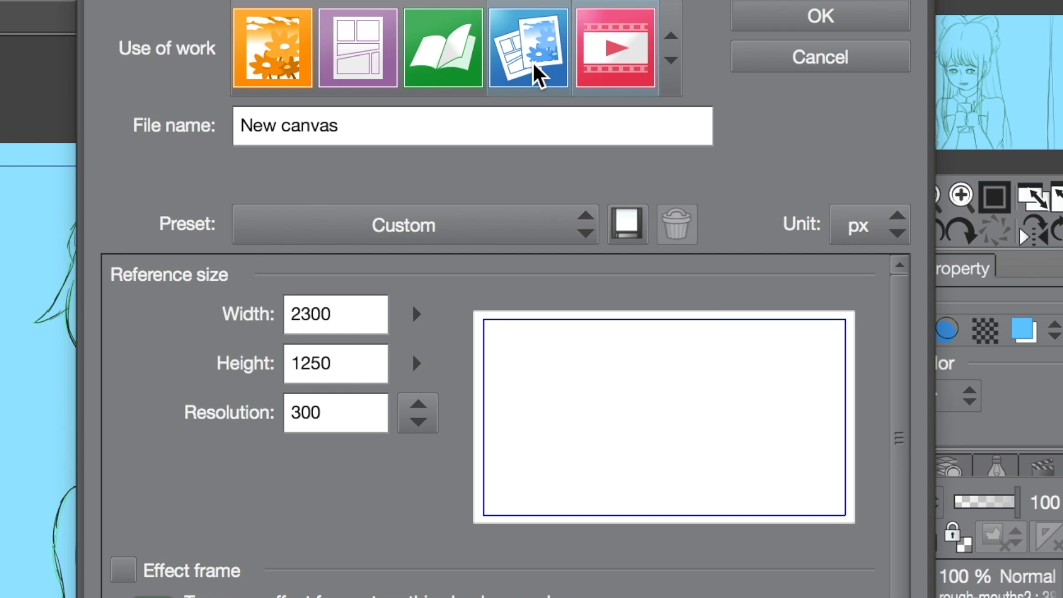
left_click(296, 61)
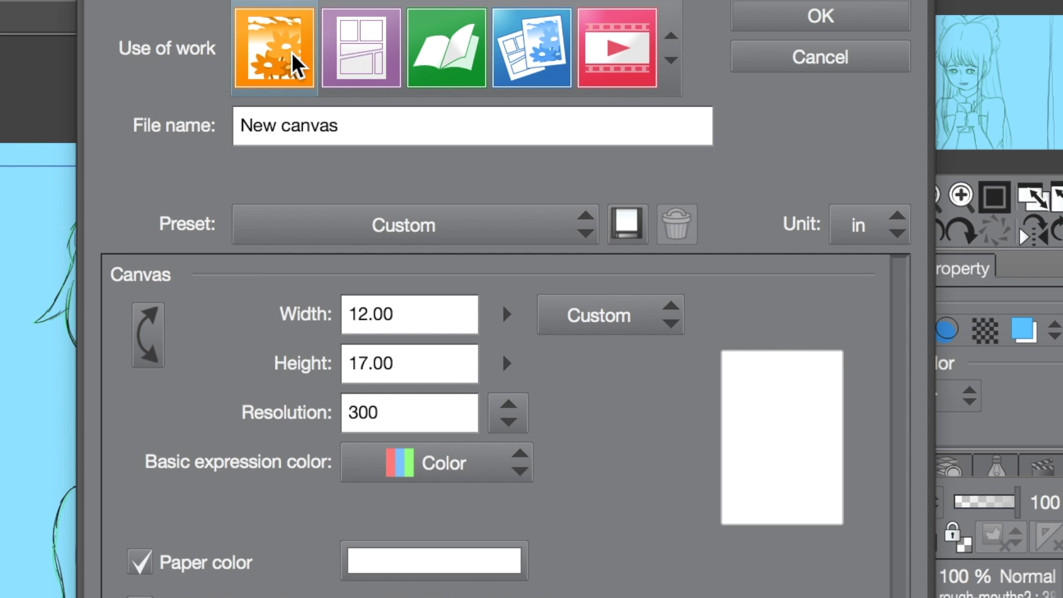
left_click(372, 65)
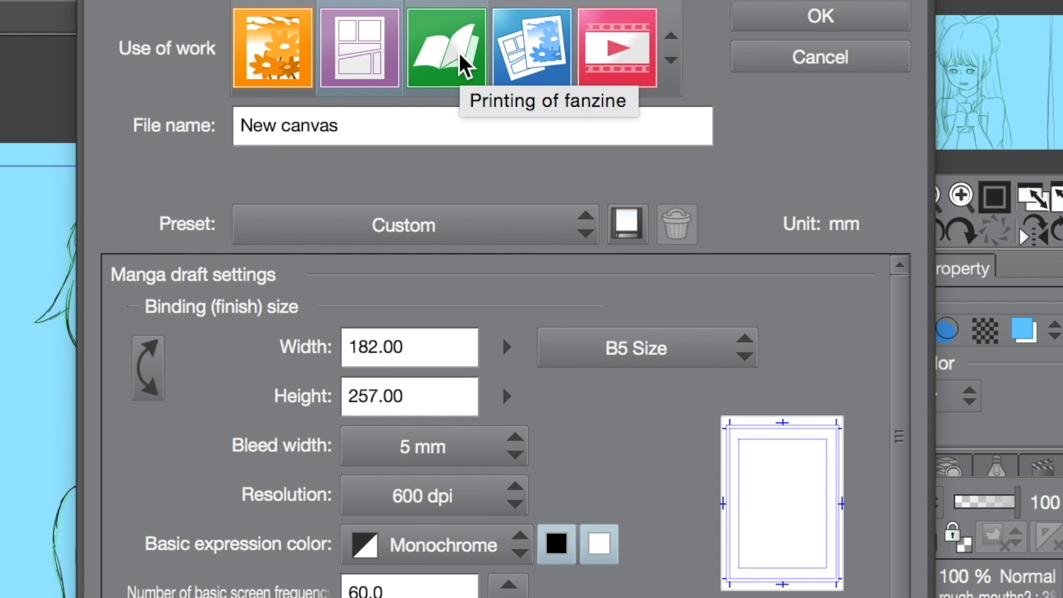
left_click(610, 60)
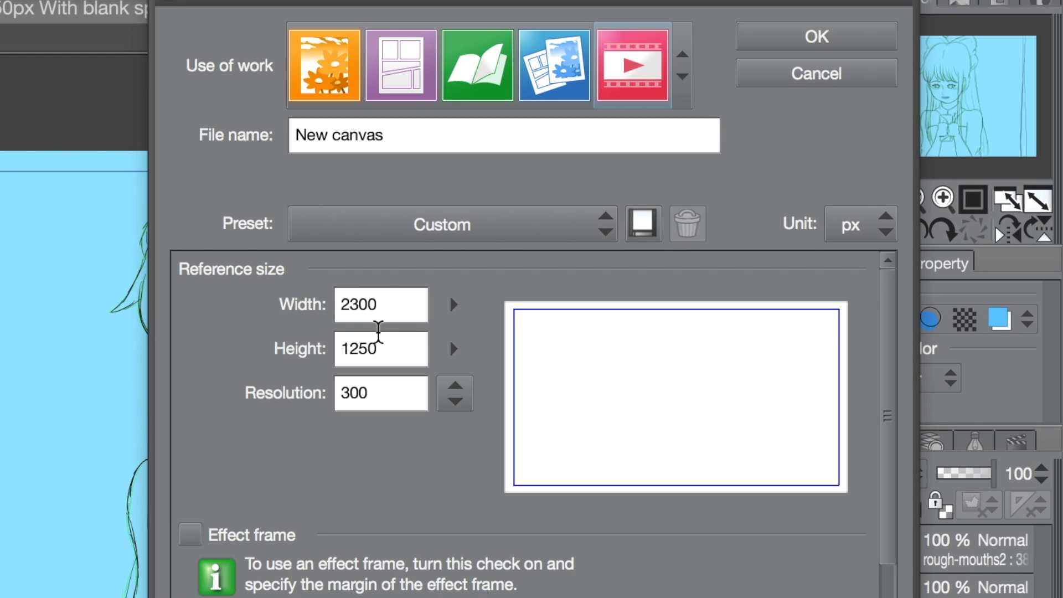
Step: Set the new canvas Width to 3500 px and Height to 1600 px
left_click(454, 304)
left_click_drag(468, 228, 470, 231)
left_click(447, 342)
left_click_drag(473, 340, 474, 340)
left_click_drag(474, 269, 475, 269)
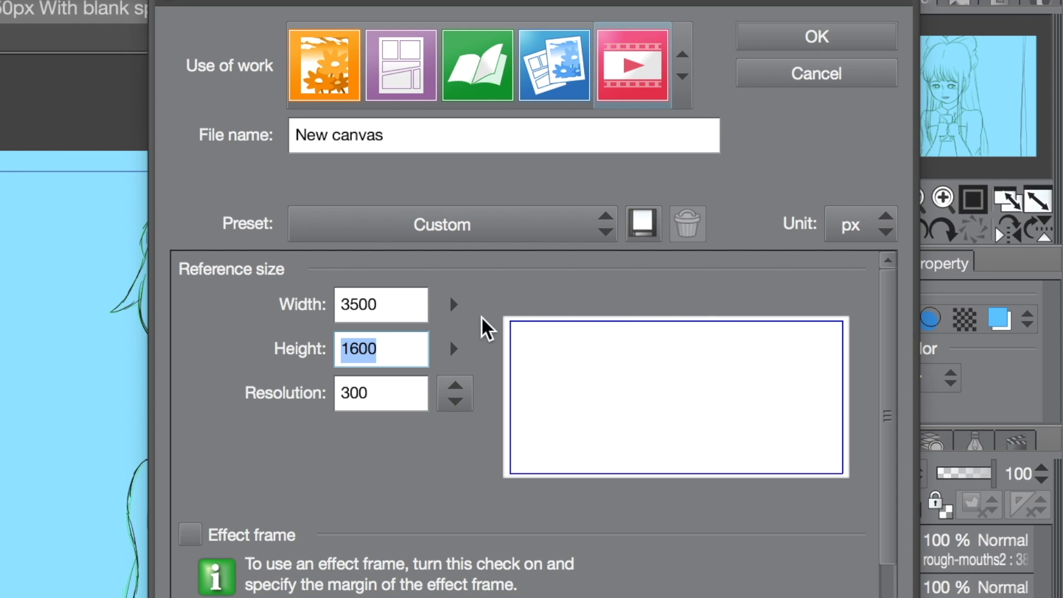
Step: Raise Blank space Left to 400 px and review the 30 fps, 4-second timeline settings
scroll(441, 491, "down", 1)
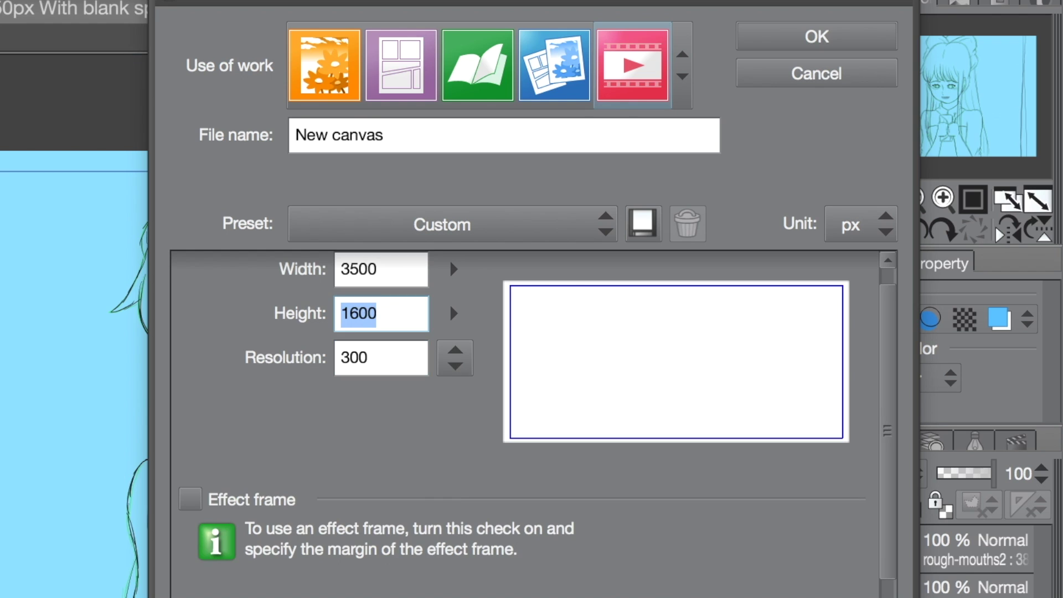
scroll(554, 420, "up", 1)
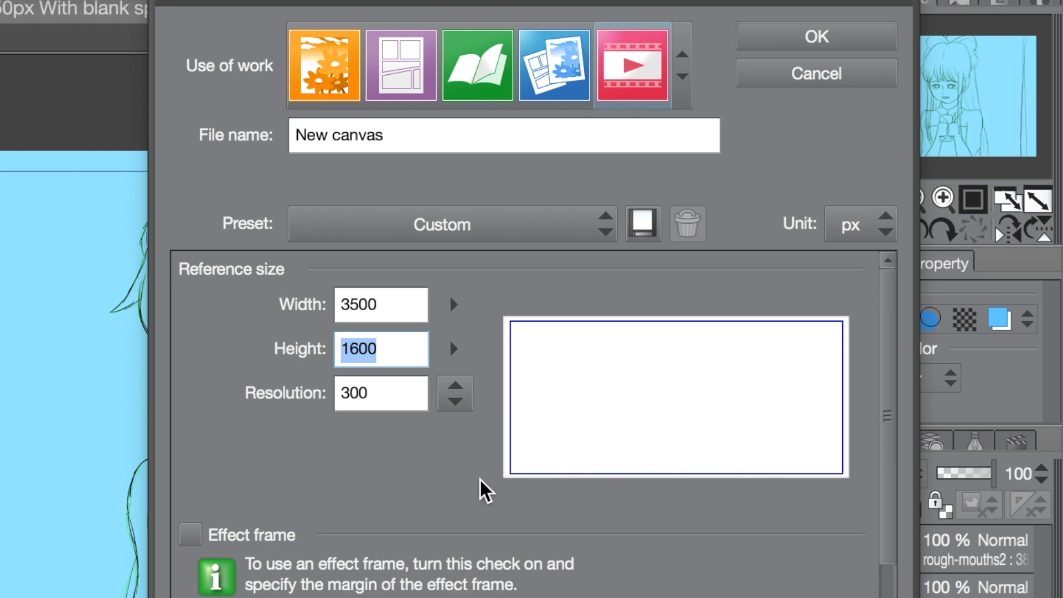
scroll(450, 295, "down", 10)
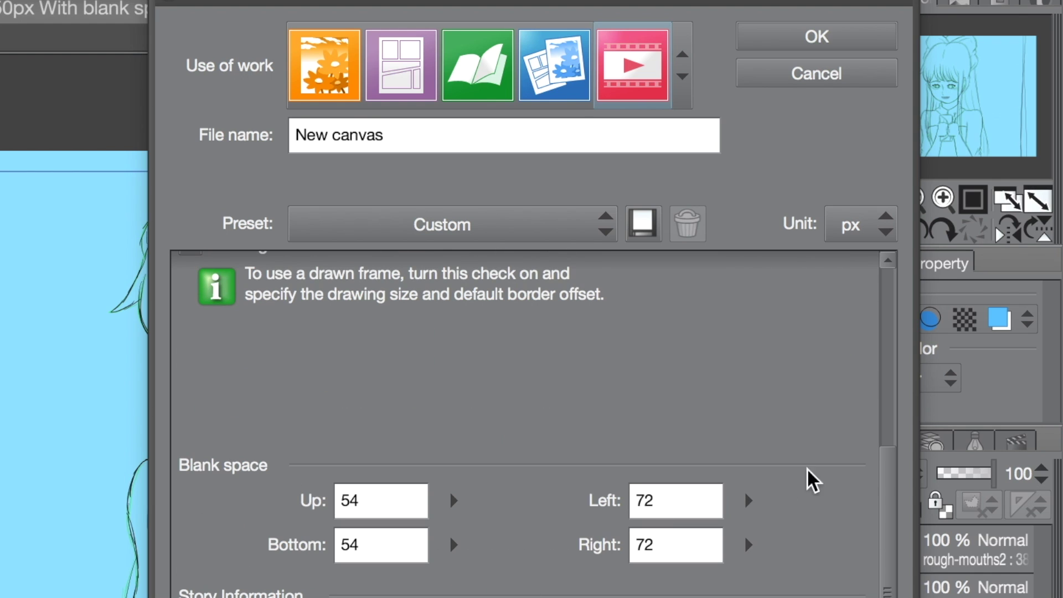
left_click_drag(883, 576, 884, 311)
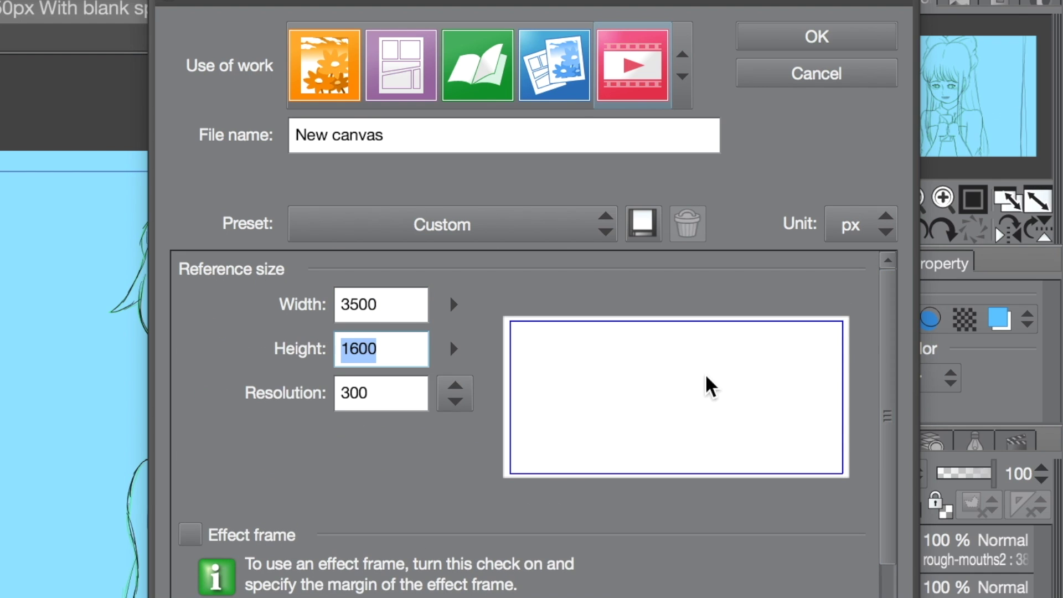
left_click_drag(887, 417, 881, 597)
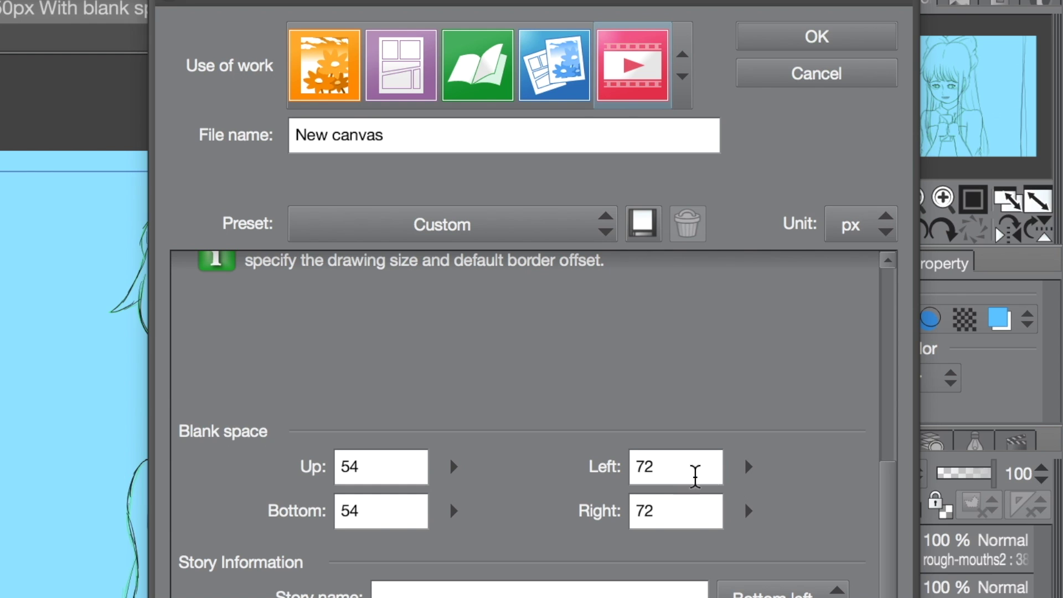
left_click(749, 467)
left_click(769, 393)
left_click(769, 393)
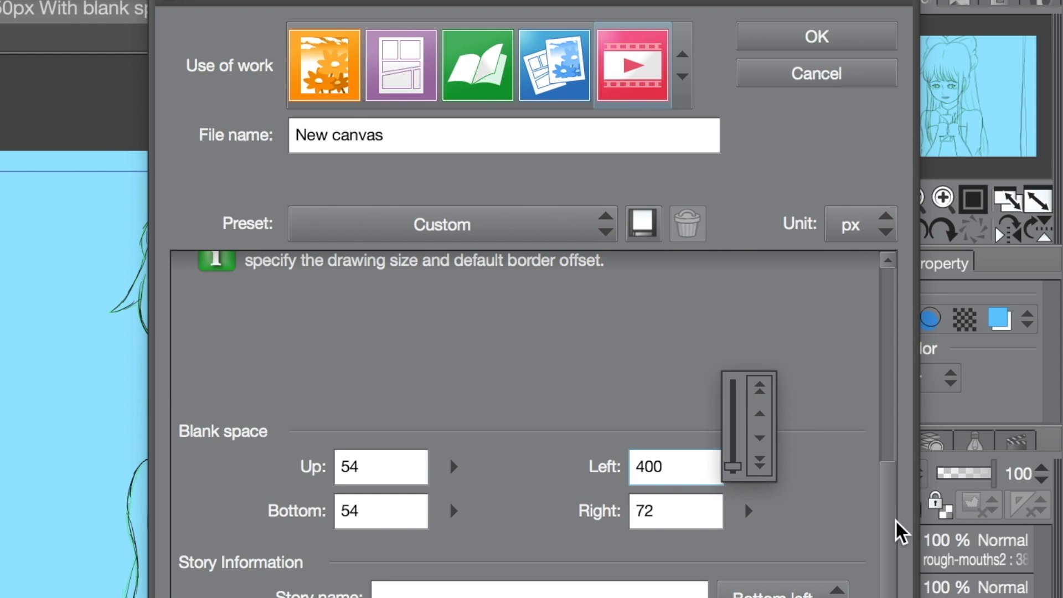
left_click_drag(890, 479, 891, 277)
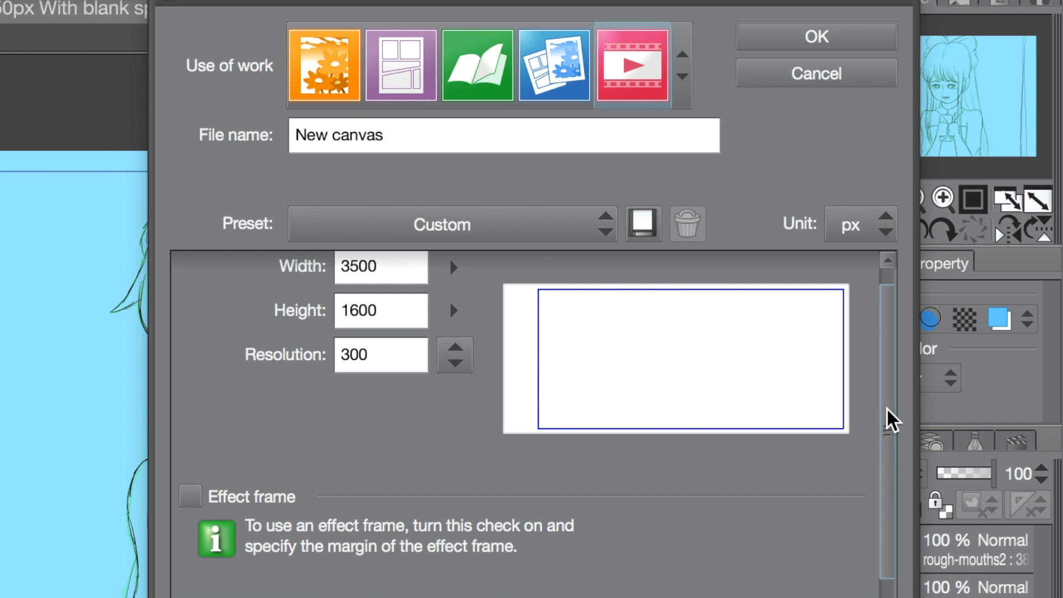
left_click_drag(888, 421, 886, 594)
scroll(498, 443, "down", 6)
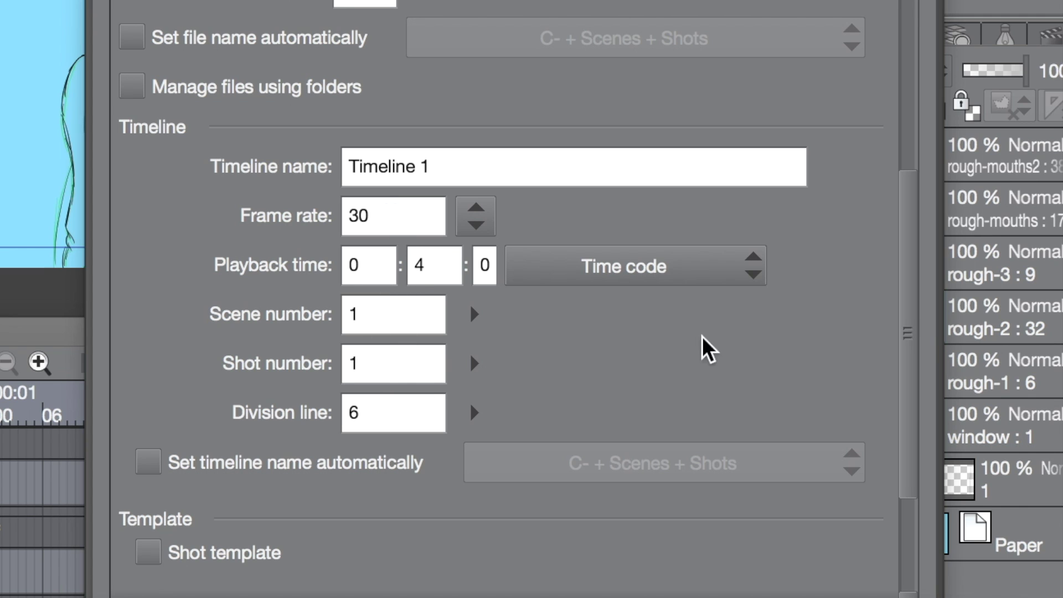
left_click_drag(917, 318, 959, 404)
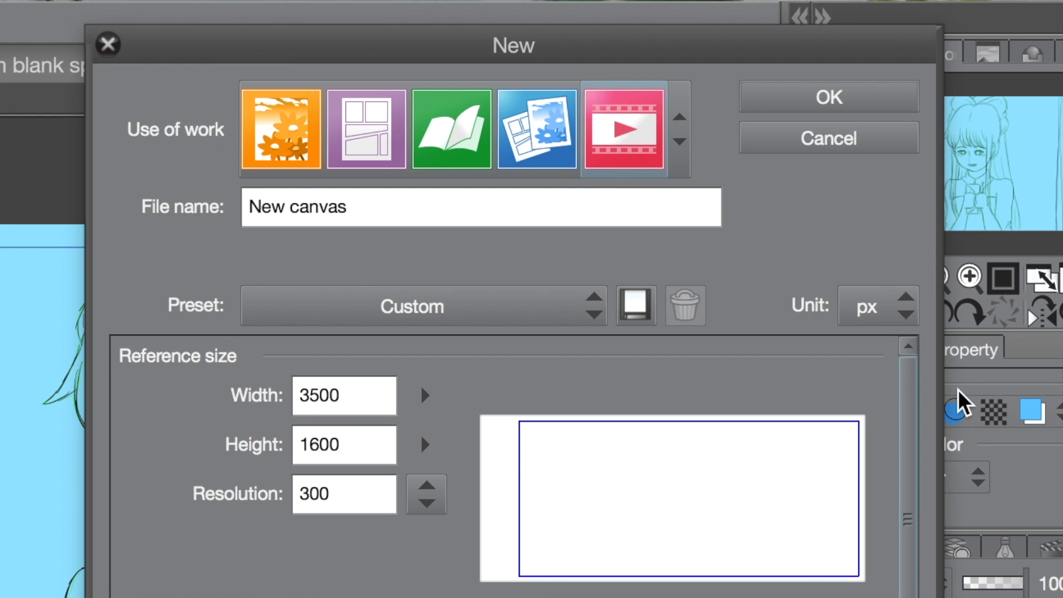
Step: Cancel the new canvas and hide the rough-mouths, rough-2 and window layers
left_click(828, 148)
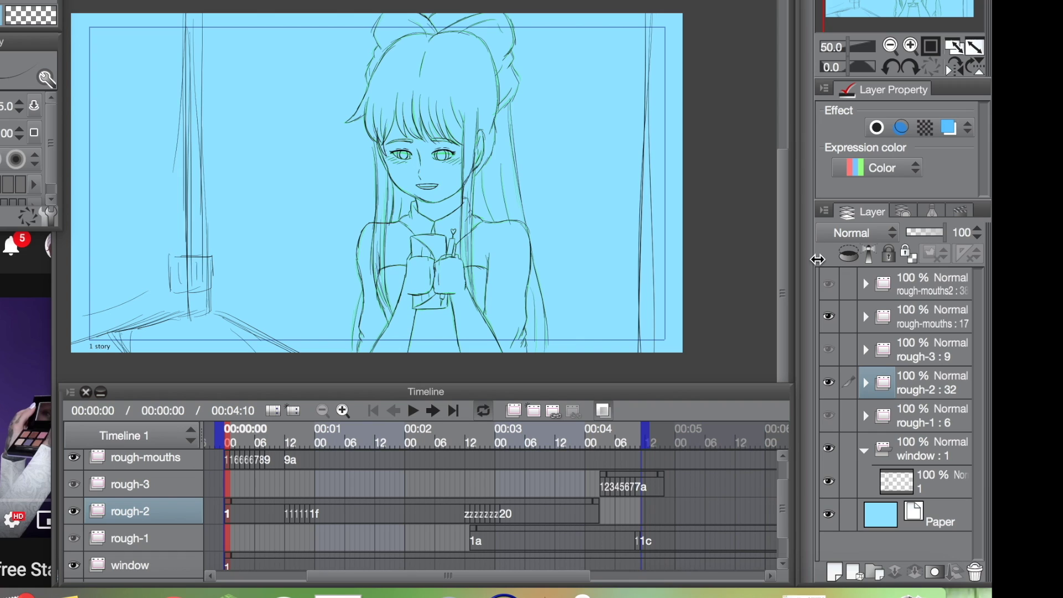
left_click(828, 315)
left_click_drag(829, 397, 831, 482)
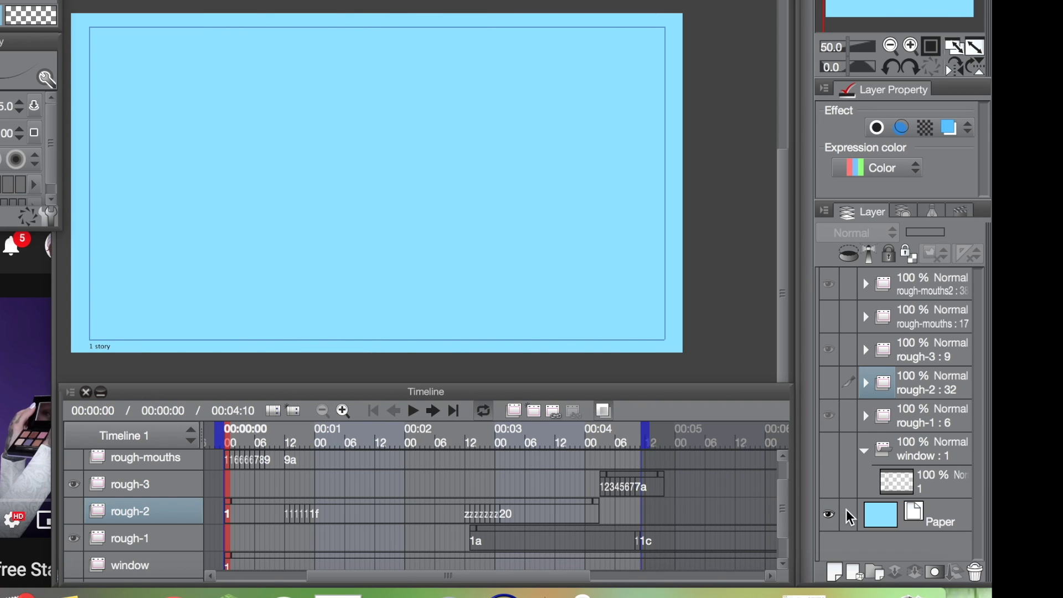
Step: Change the Paper layer's colour from light blue to white
left_click(882, 514)
left_click(958, 115)
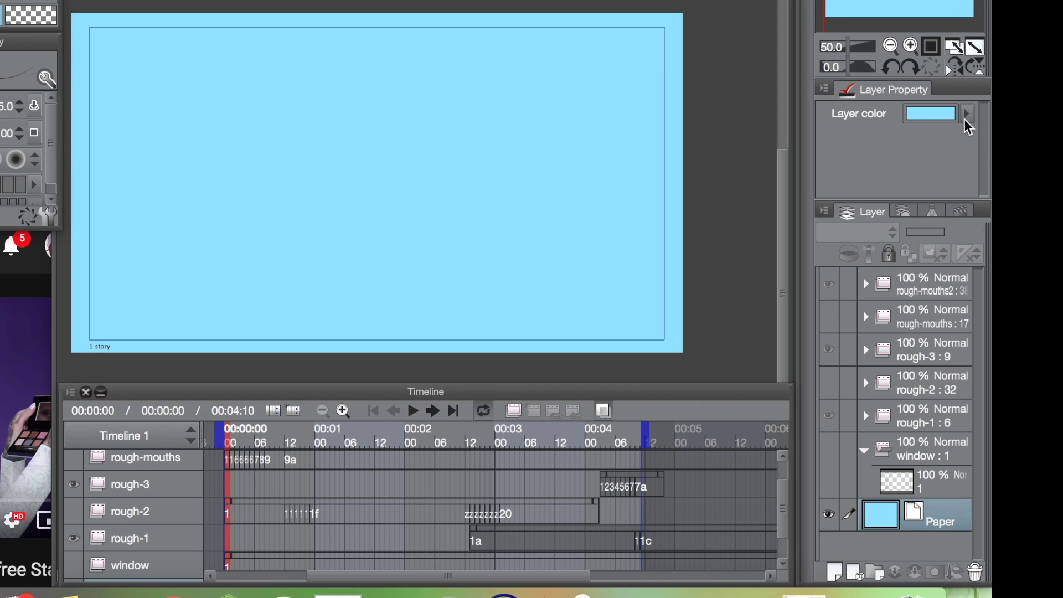
left_click(355, 114)
left_click_drag(354, 121, 351, 116)
mouse_move(252, 204)
left_mouse_down()
mouse_move(261, 204)
mouse_move(244, 204)
left_mouse_up()
left_click(410, 283)
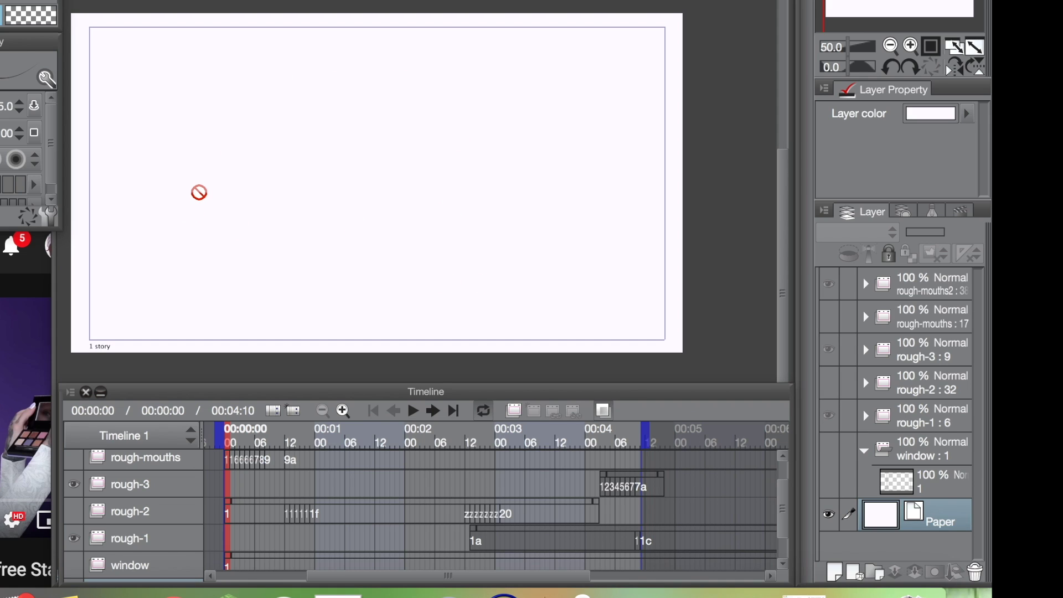
scroll(200, 196, "up", 1)
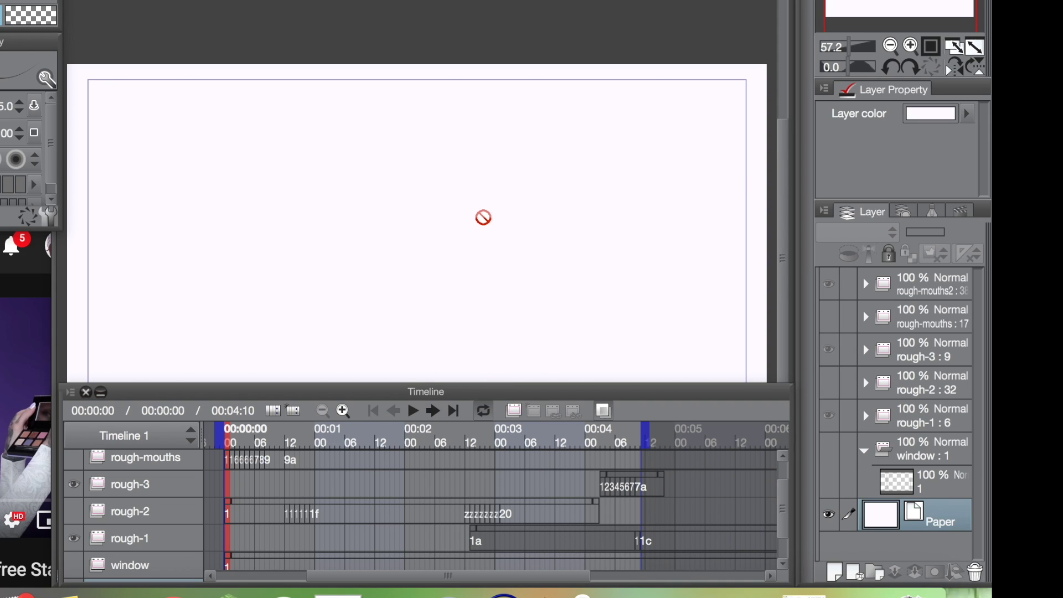
scroll(483, 218, "down", 2)
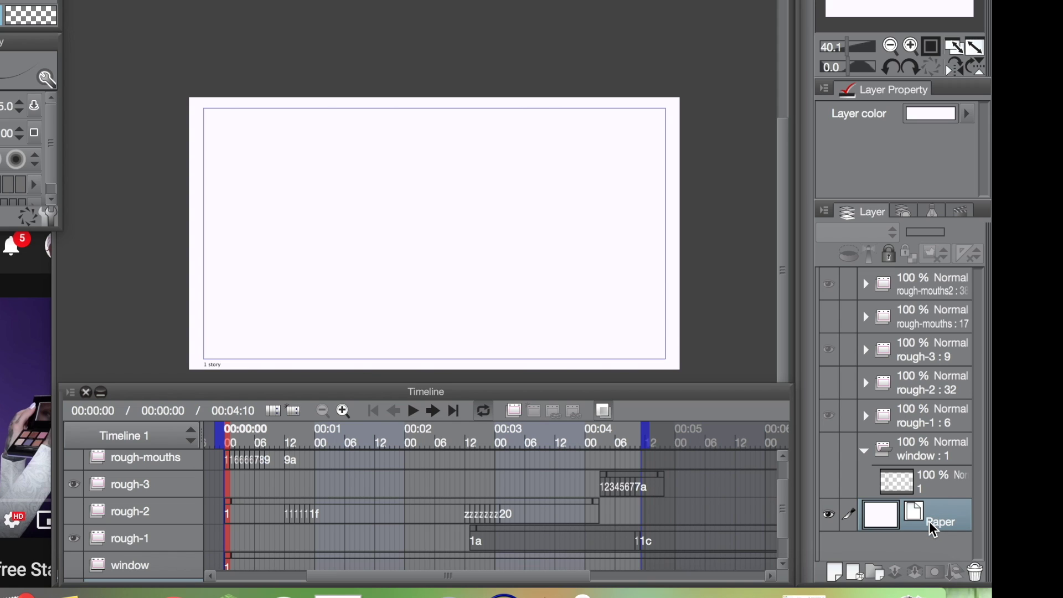
Step: Pick a light blue in the Paper layer's colour wheel and apply it with OK
left_click(968, 115)
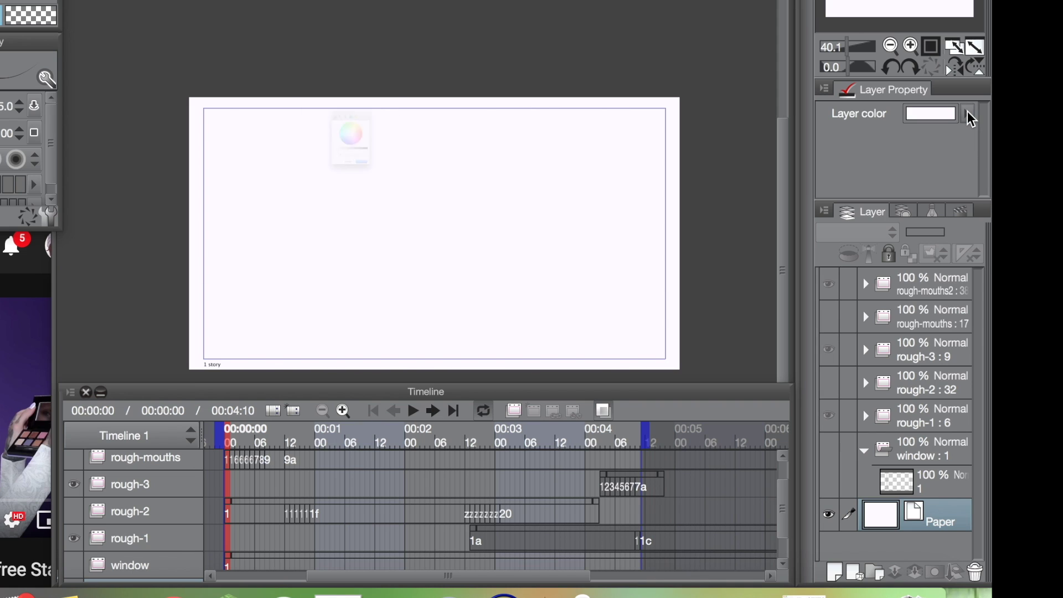
left_click(317, 105)
left_click_drag(318, 109, 322, 126)
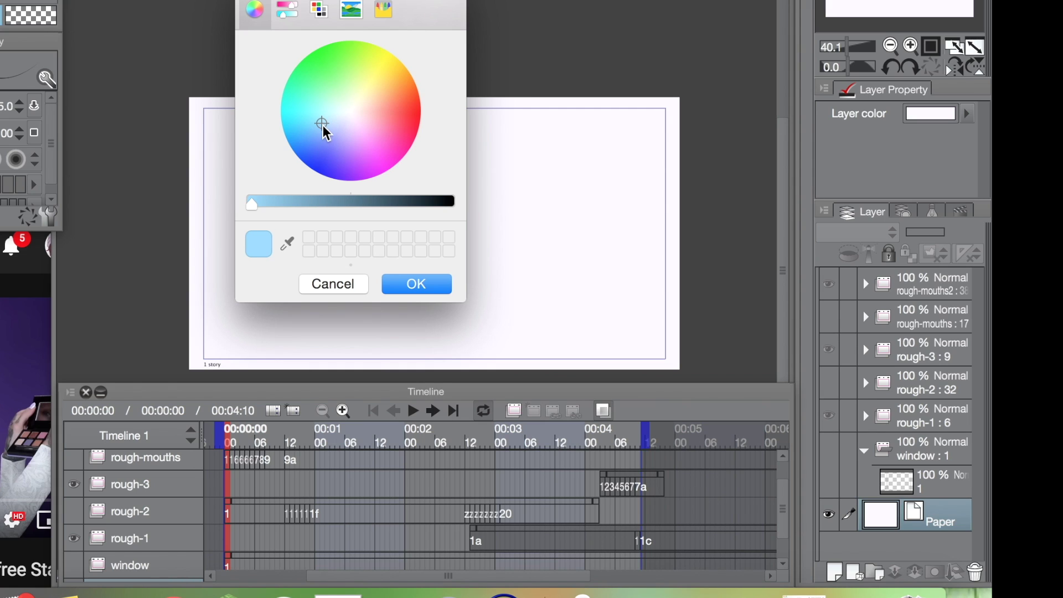
left_click_drag(324, 127, 323, 124)
left_click(420, 286)
scroll(420, 250, "down", 2)
scroll(439, 258, "up", 1)
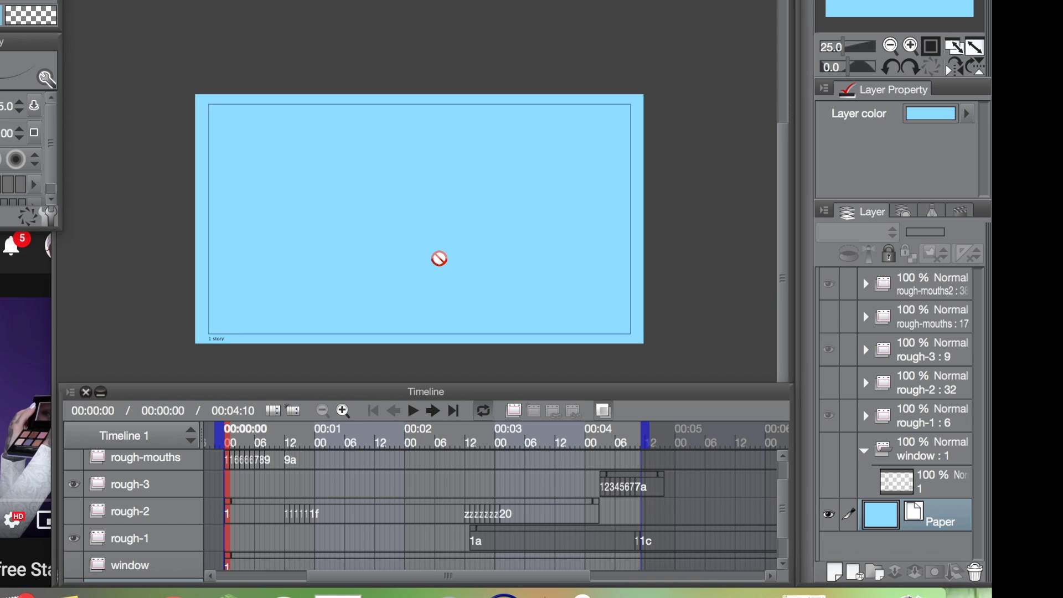
scroll(440, 258, "up", 1)
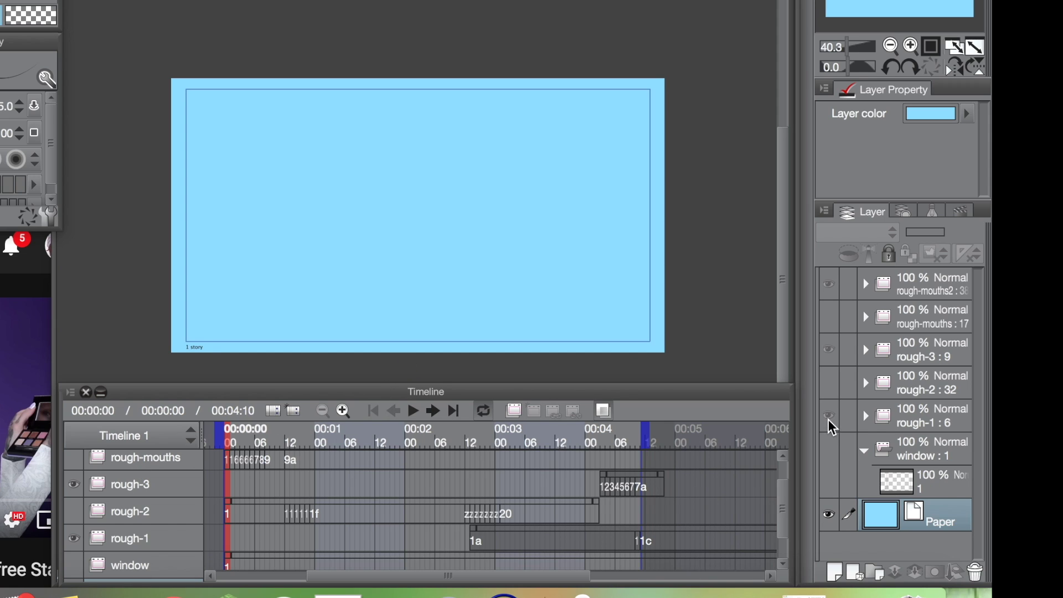
Step: Show the rough-2 sketch and rough-mouths layers on the canvas
left_click(74, 511)
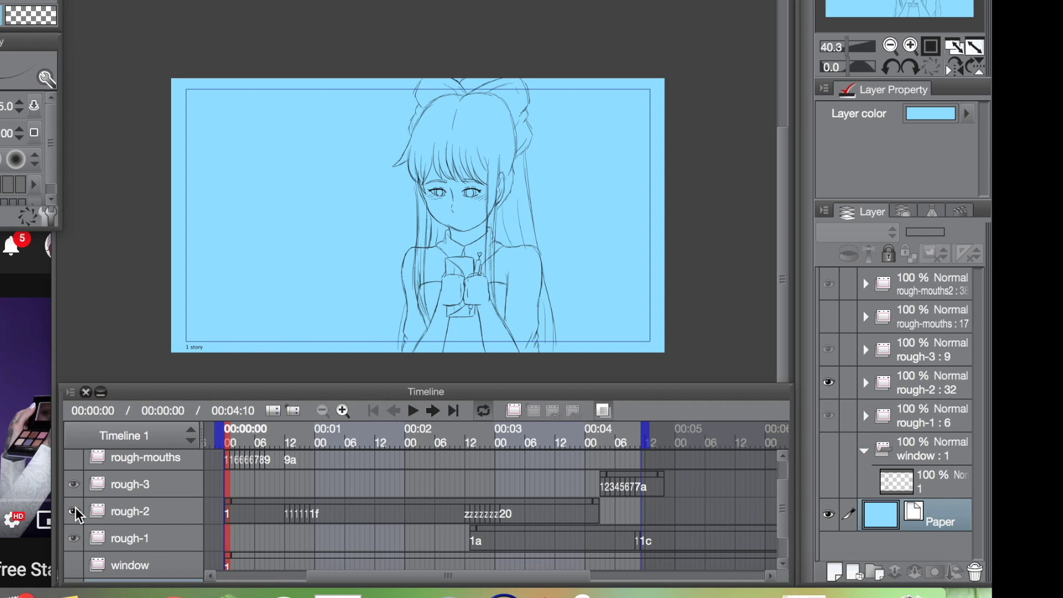
scroll(77, 514, "up", 1)
left_click(74, 491)
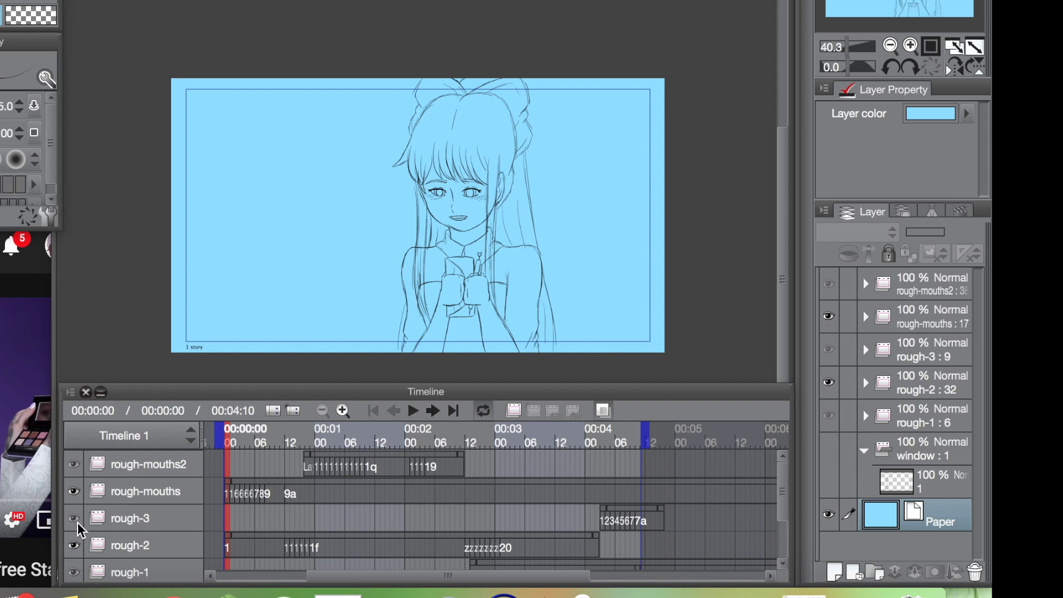
Step: Enlarge the Timeline panel so it reaches 00:07, and select the window animation folder
left_click_drag(221, 384, 273, 112)
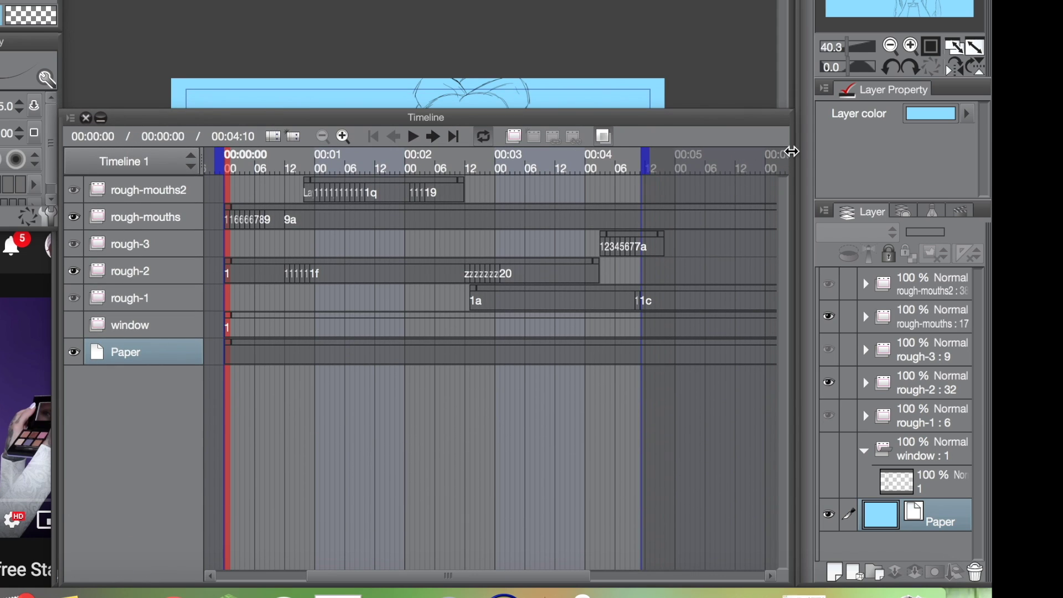
left_click_drag(792, 152, 927, 164)
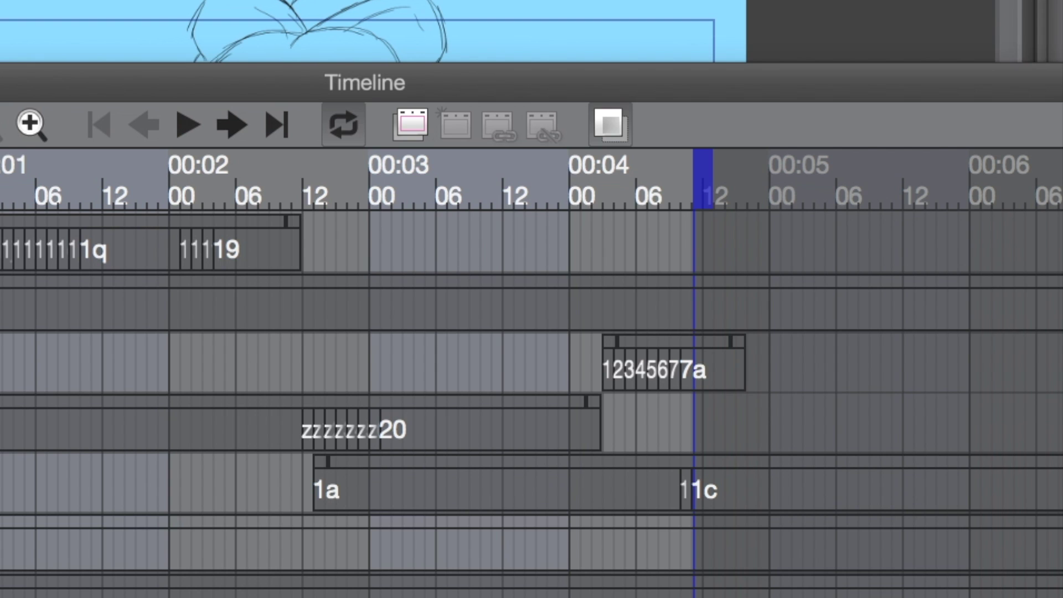
left_click(131, 332)
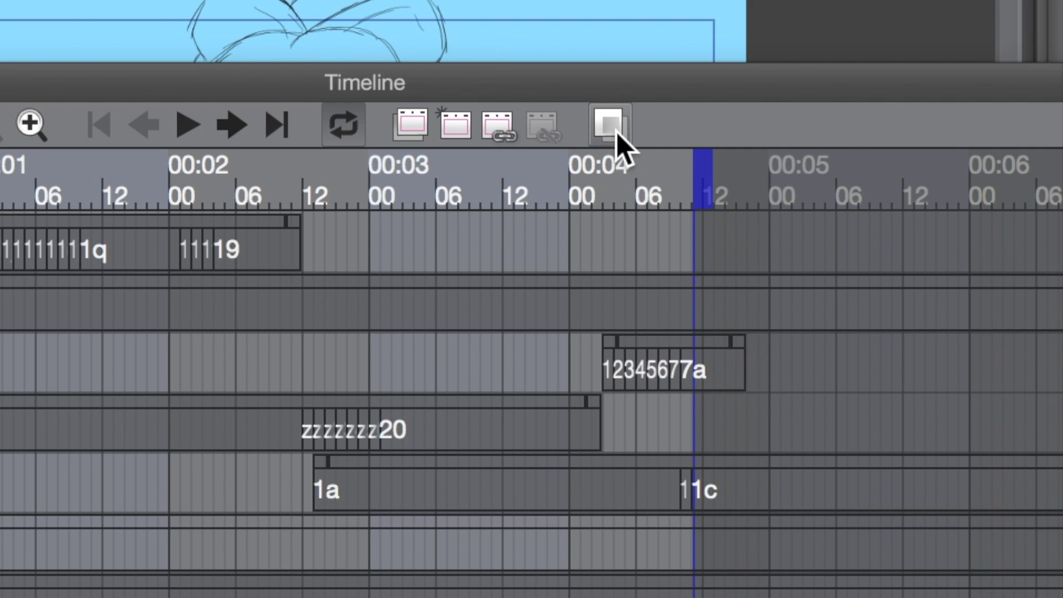
Step: Enlarge the canvas area and leave onion skin enabled after toggling it repeatedly
left_click_drag(677, 218, 676, 435)
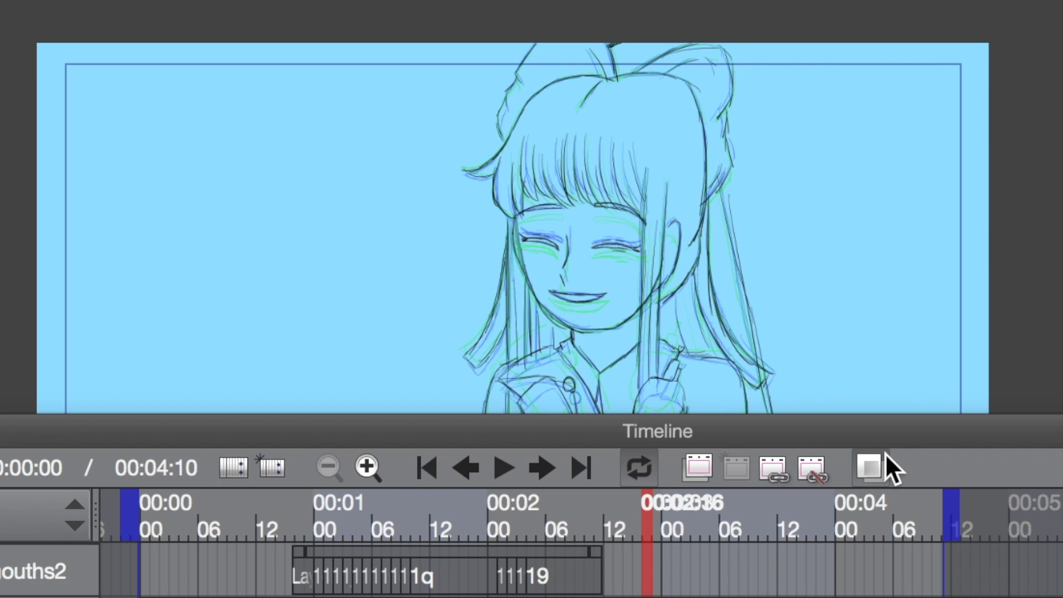
left_click(610, 484)
left_click(867, 469)
left_click(867, 469)
left_click(868, 468)
left_click(868, 469)
left_click(867, 469)
left_click(867, 468)
left_click(867, 469)
Step: Resize the panels, bring the playhead back to frame 0, and show the window layer
left_click_drag(736, 423, 736, 554)
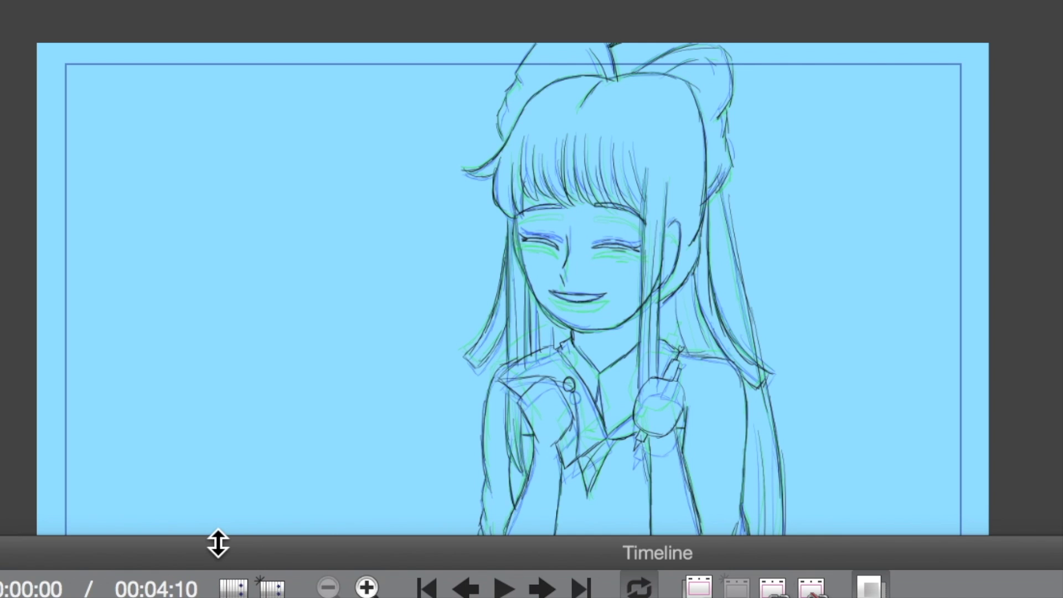
left_click_drag(218, 542, 214, 535)
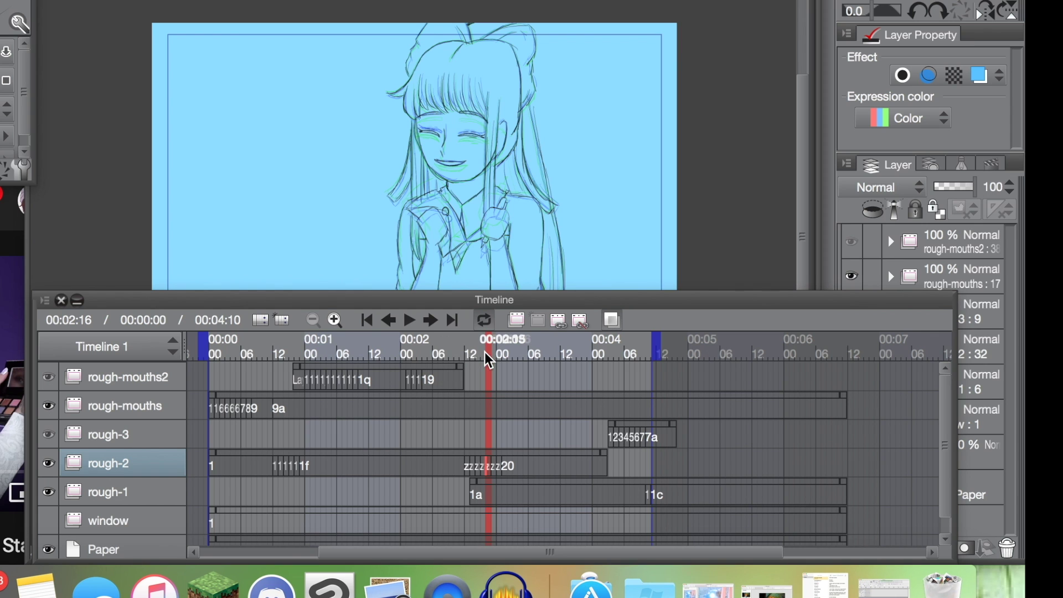
left_click_drag(489, 340, 165, 377)
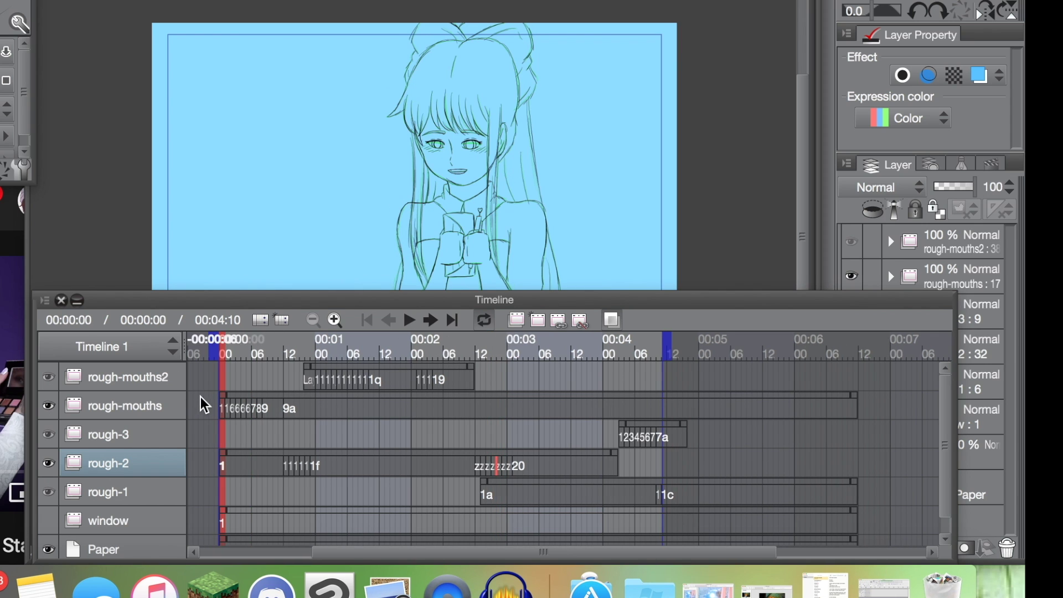
left_click_drag(332, 549, 324, 550)
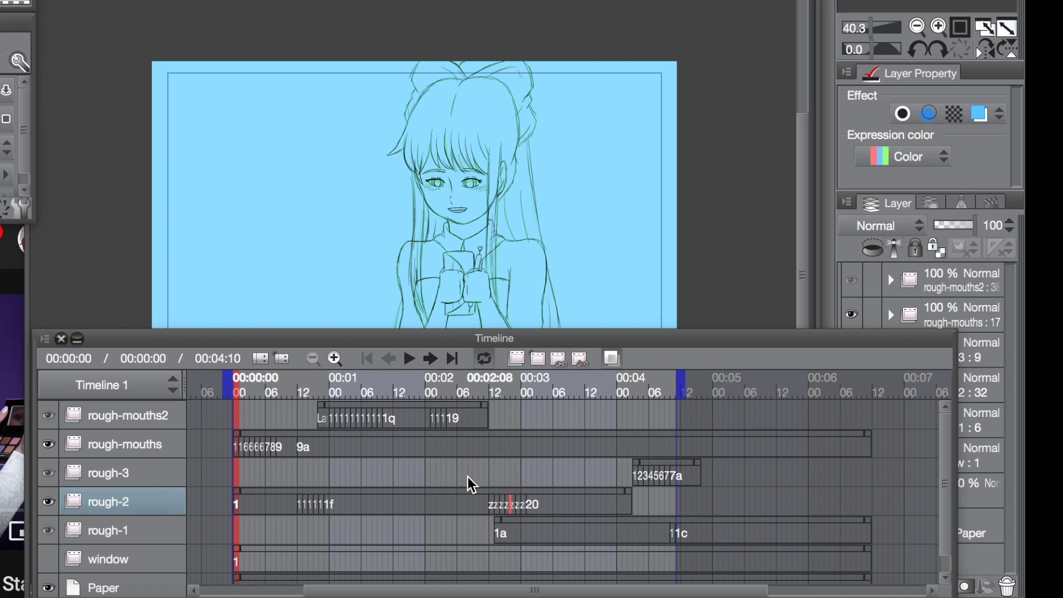
left_click(48, 559)
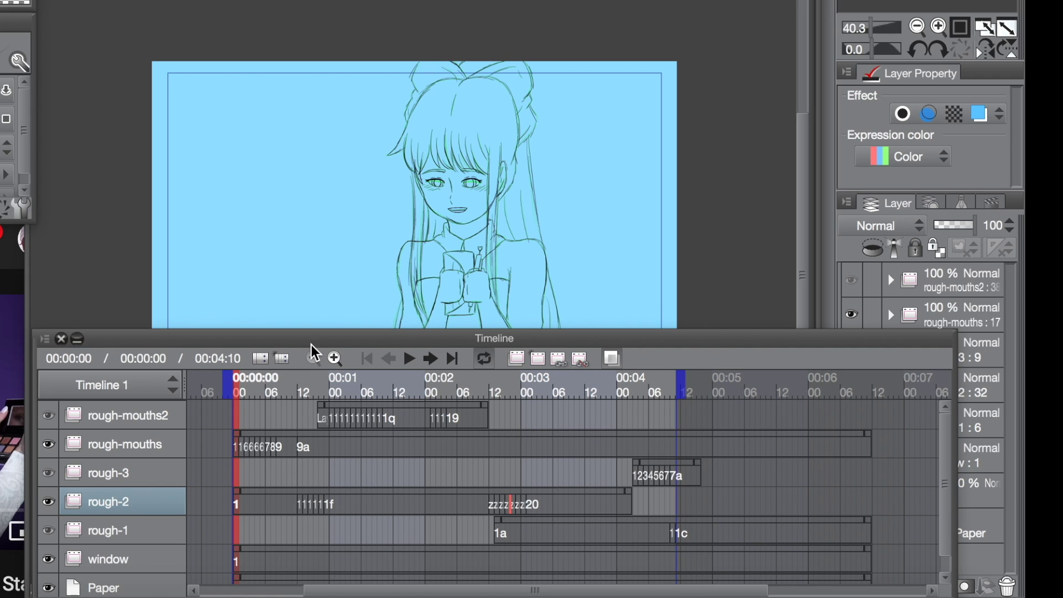
left_click_drag(417, 331, 418, 396)
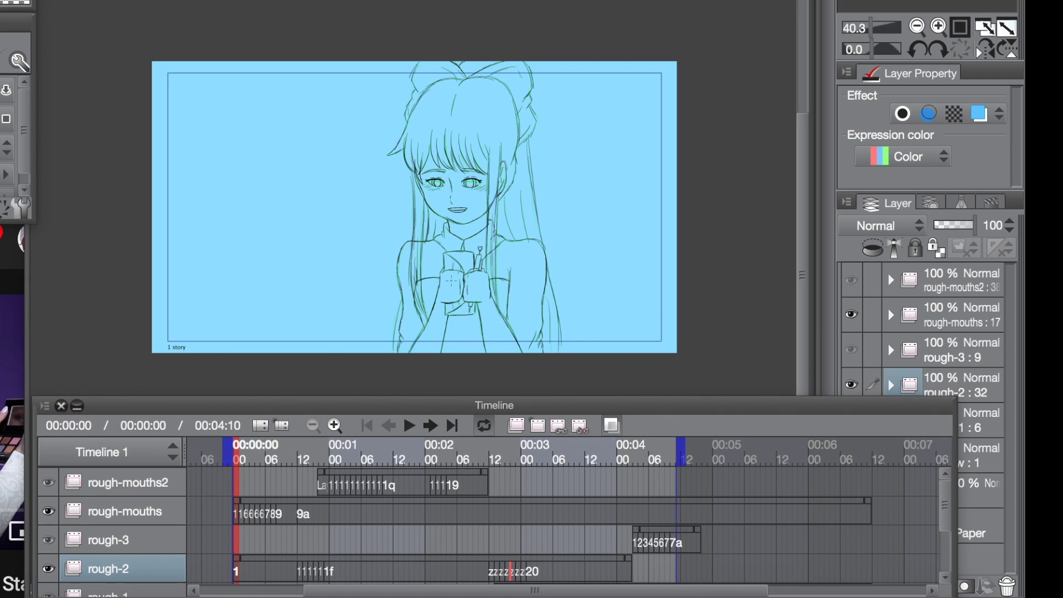
scroll(445, 263, "up", 3)
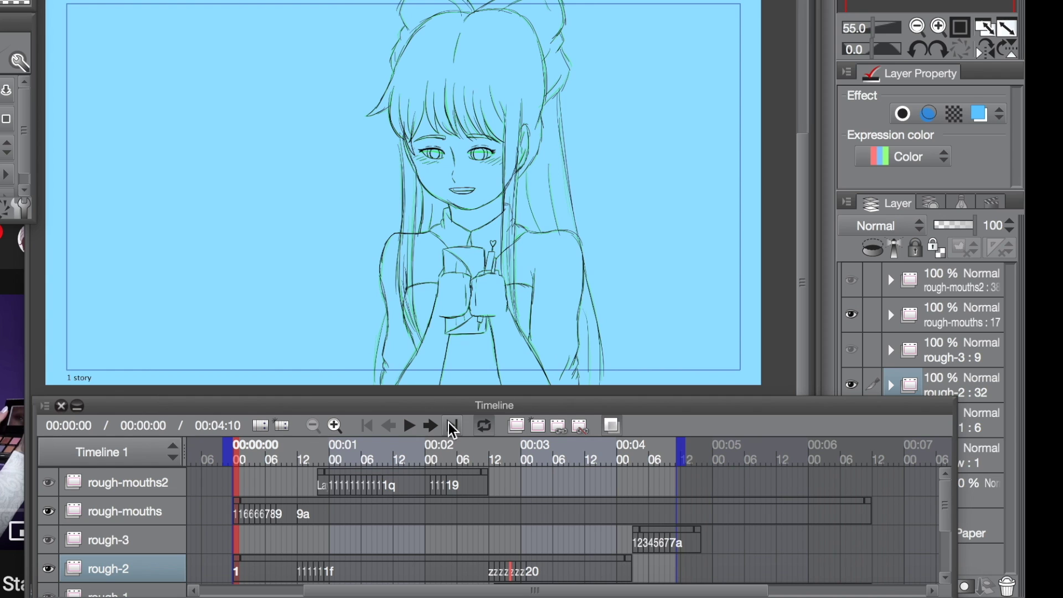
left_click(410, 426)
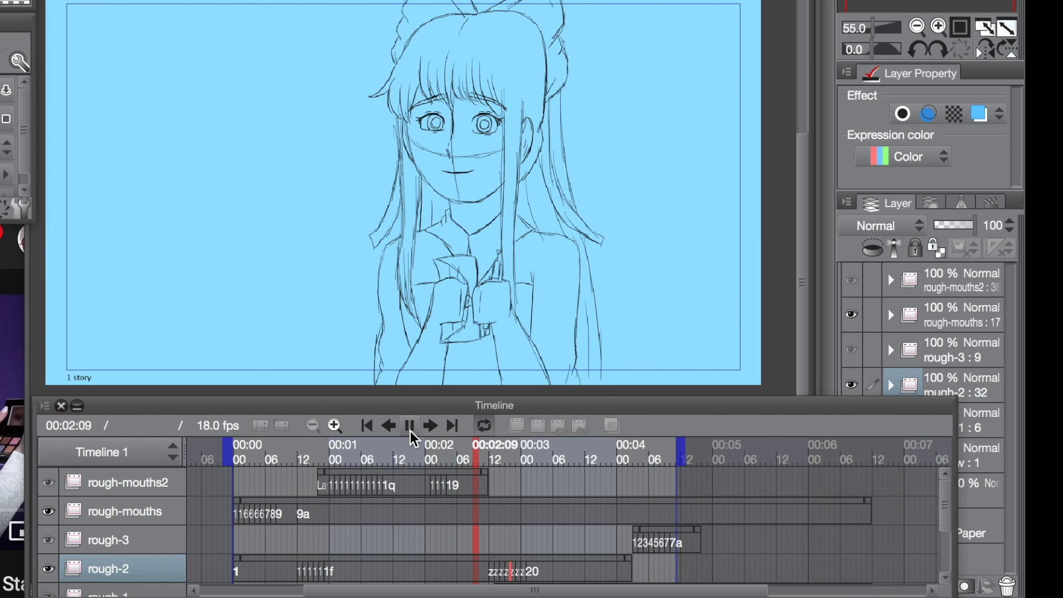
left_click(411, 429)
mouse_move(424, 391)
left_mouse_down()
mouse_move(441, 304)
mouse_move(430, 395)
left_mouse_up()
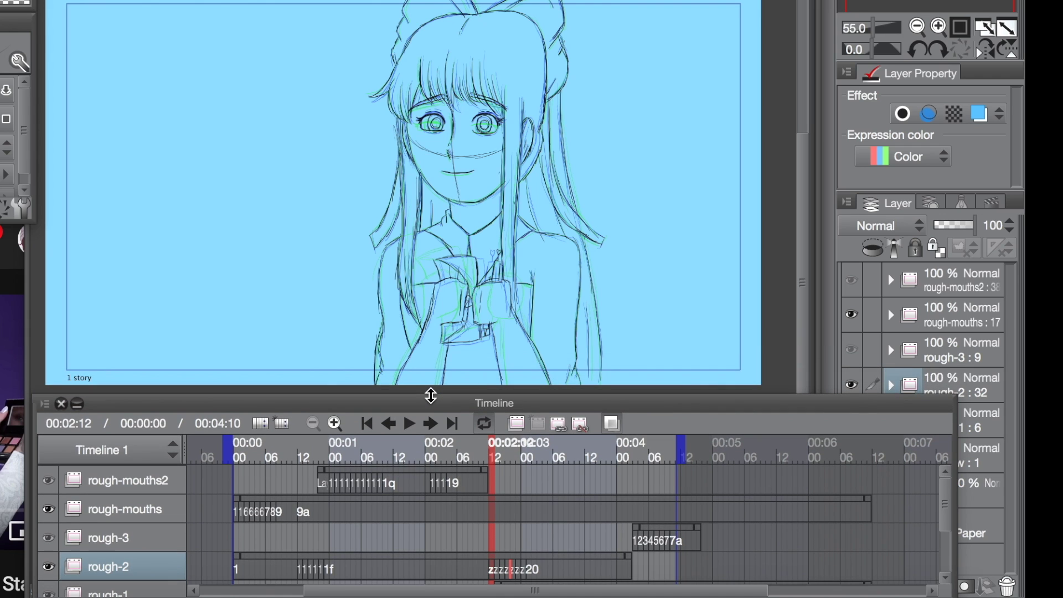
left_click_drag(493, 446, 230, 446)
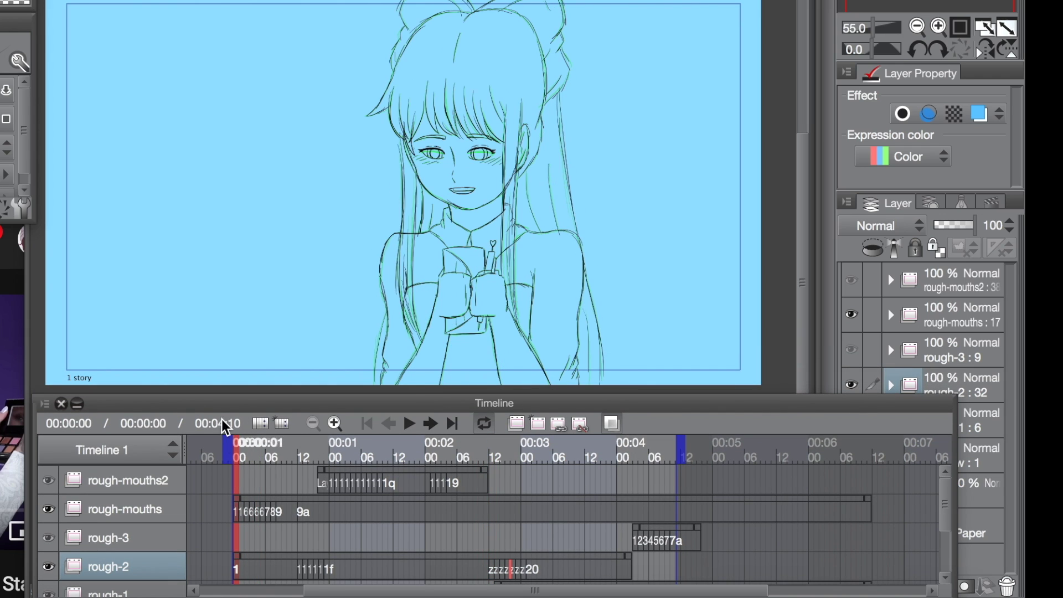
Step: Zoom the timeline in three levels to single frames and hide the rough-2 sketch
left_click(335, 424)
left_click(335, 424)
left_click(335, 424)
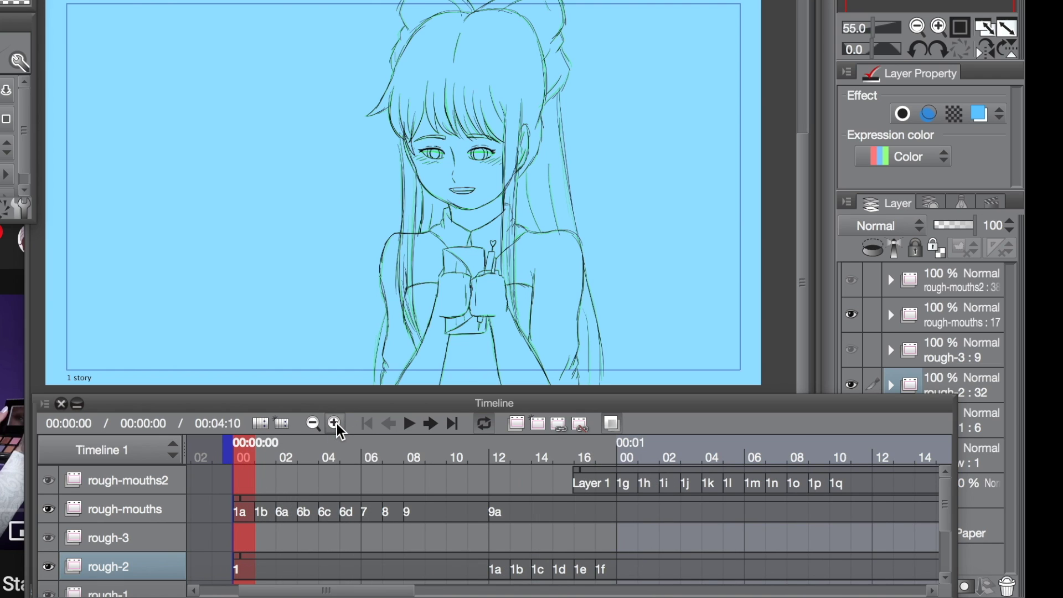
left_click(335, 424)
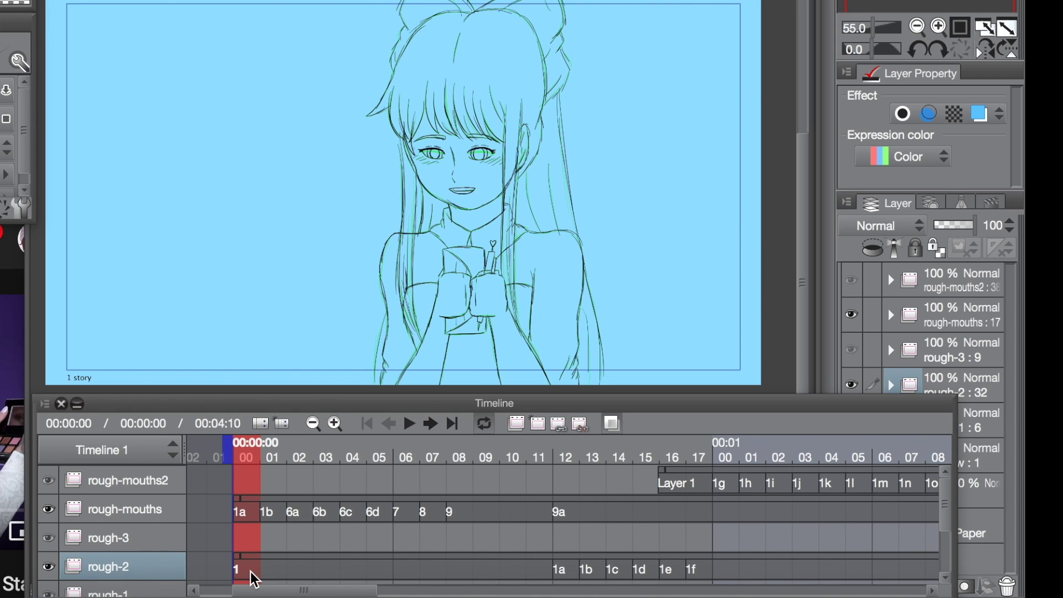
left_click(49, 568)
left_click(49, 568)
left_click(49, 566)
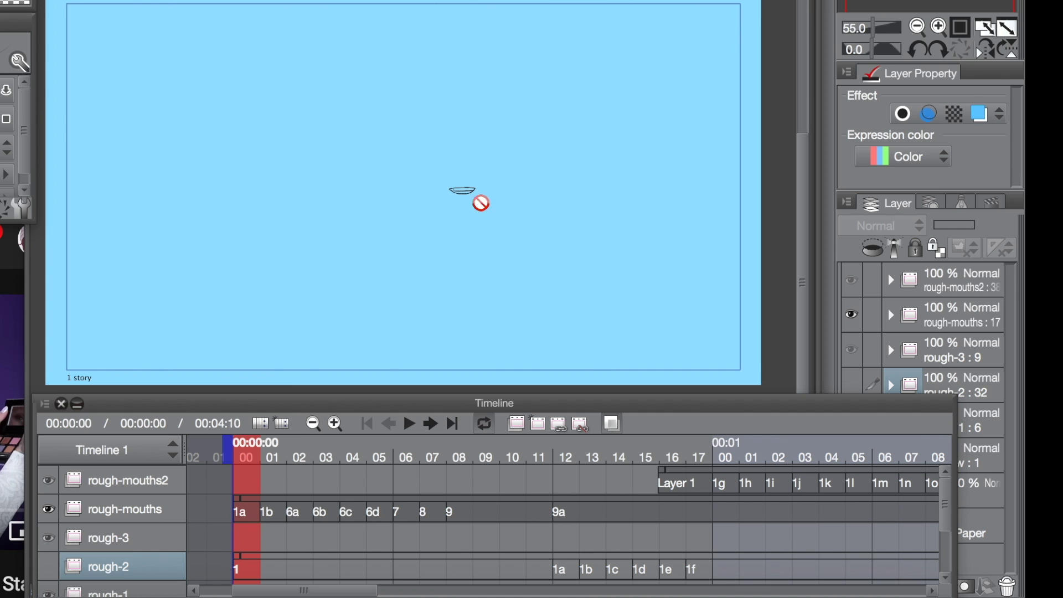
Step: Play and stop the mouth animation on its own, then show rough-2 again
left_click(411, 424)
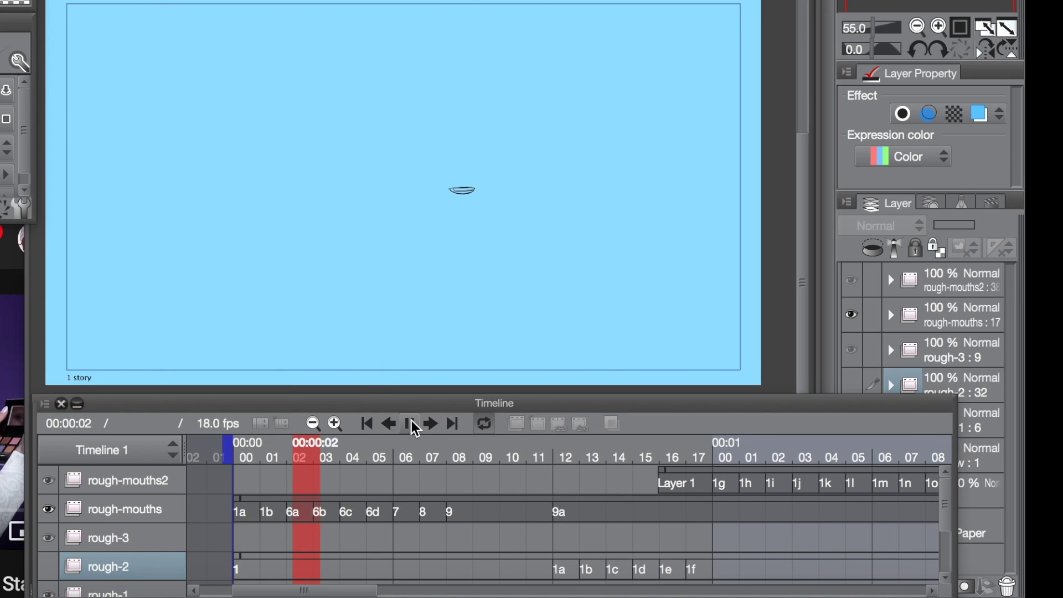
left_click(411, 424)
scroll(399, 586, "down", 1)
left_click_drag(394, 590, 262, 592)
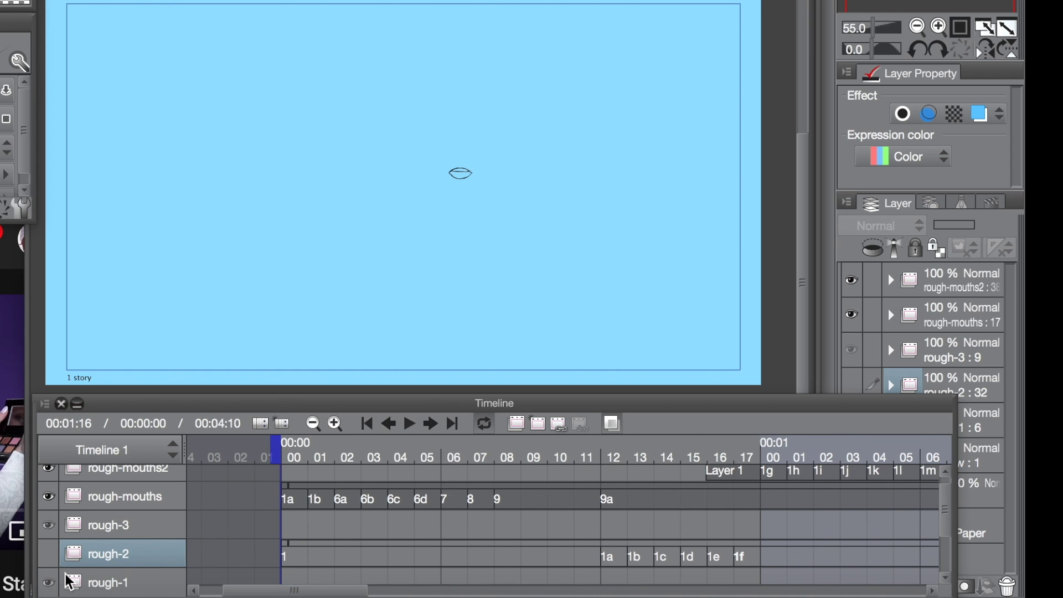
left_click(48, 554)
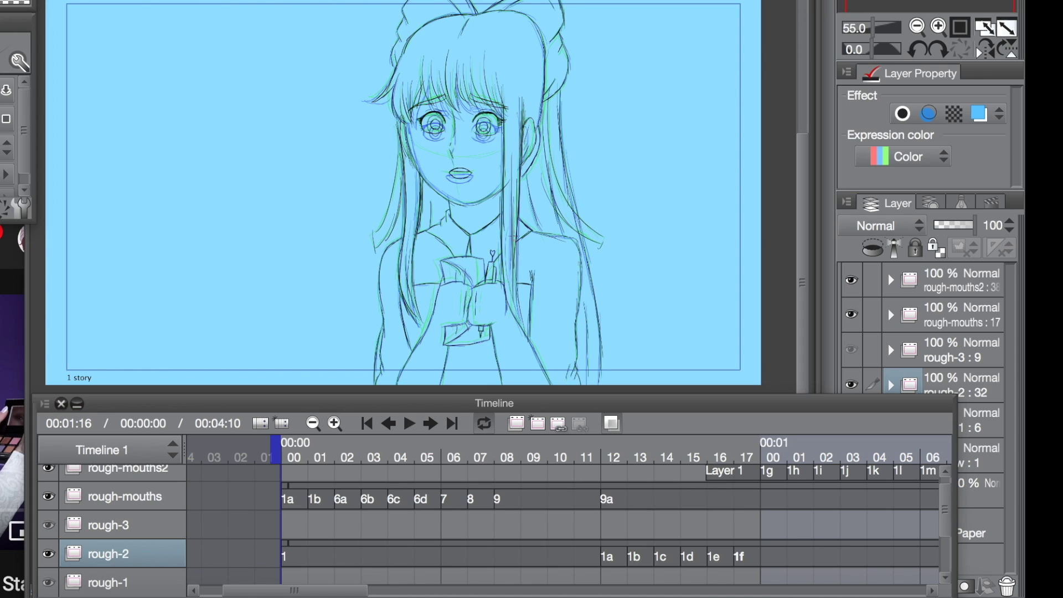
Step: Play the rough animation, pause and resume it, and stop near 00:04:09
left_click(410, 425)
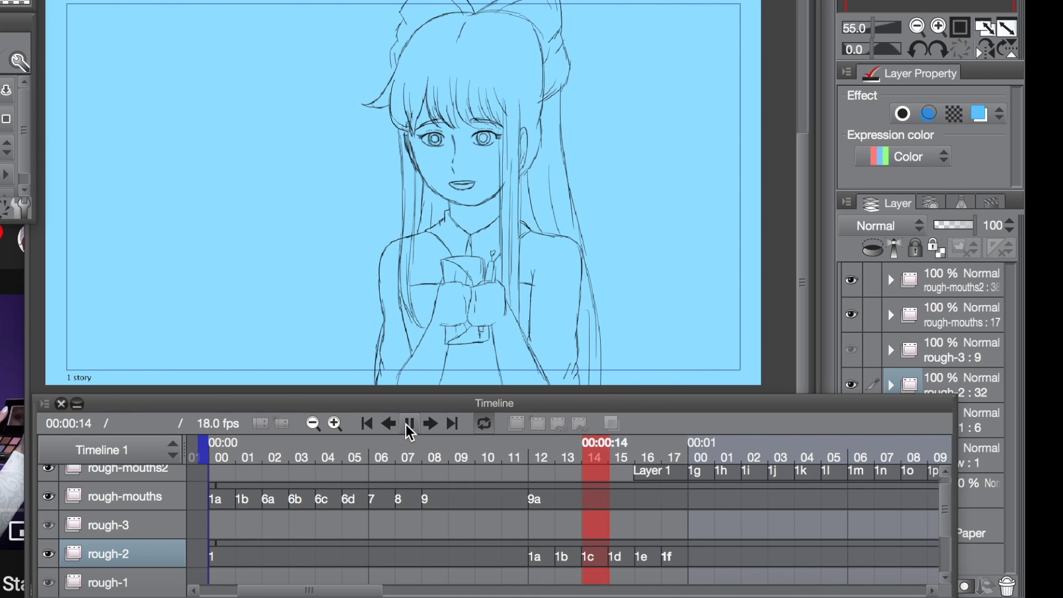
left_click(410, 425)
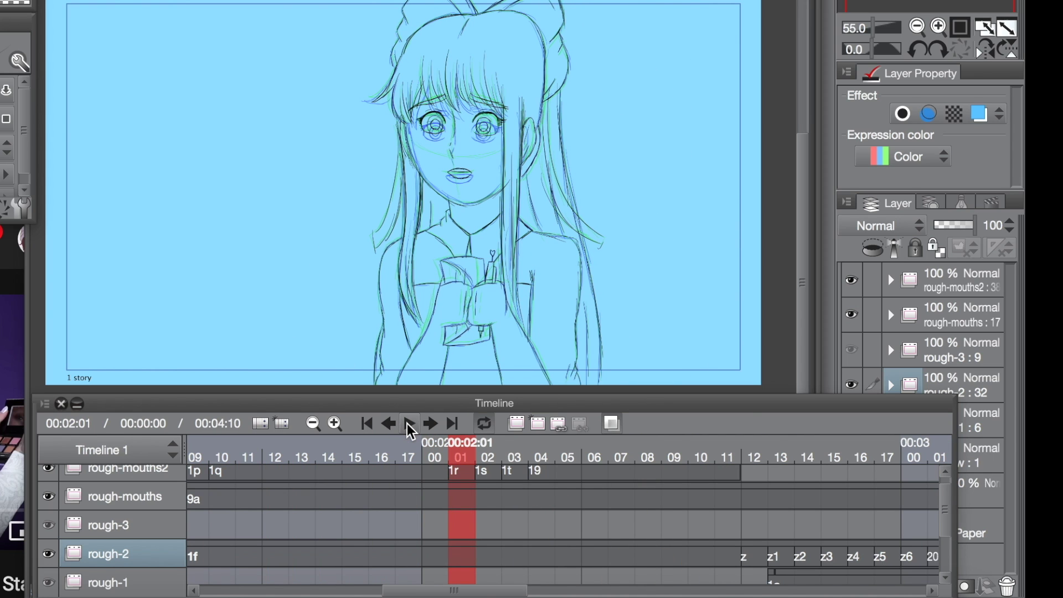
left_click(410, 425)
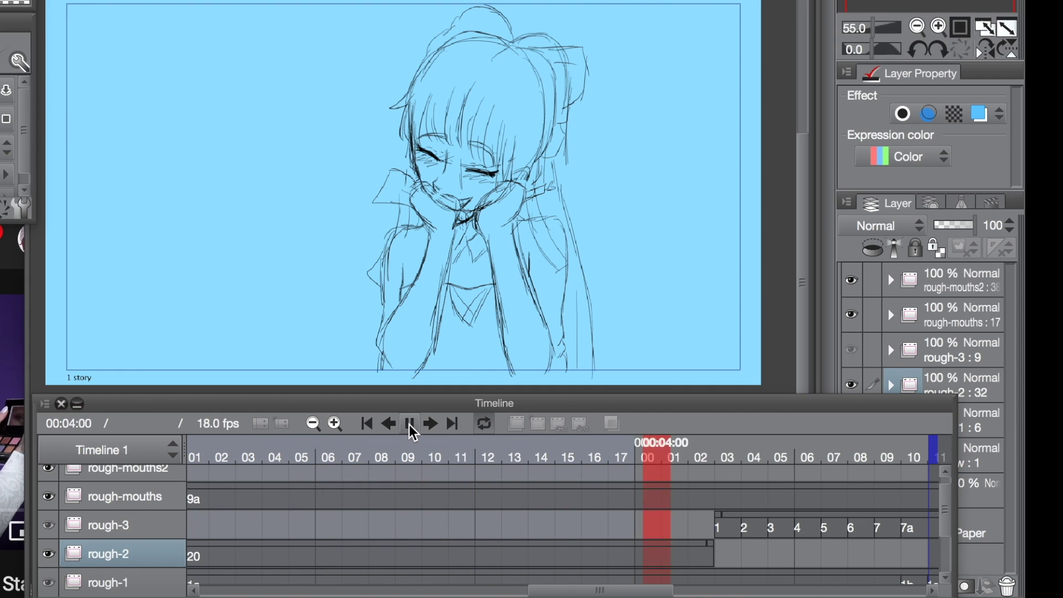
left_click(410, 424)
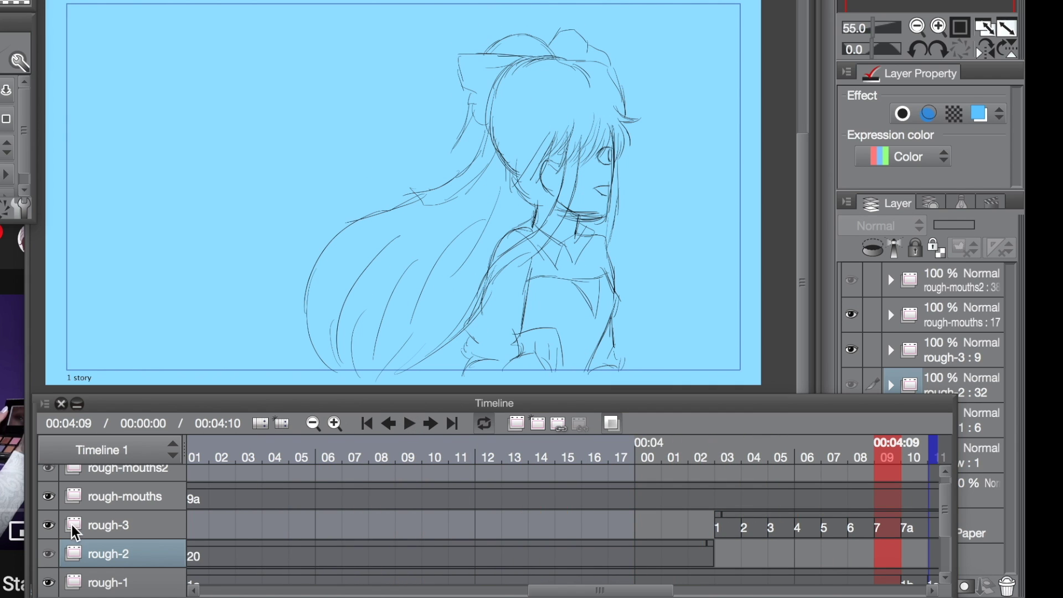
Step: Close the rough story document and open imagine.clip from the Desktop's videos/png's folder
left_click(67, 409)
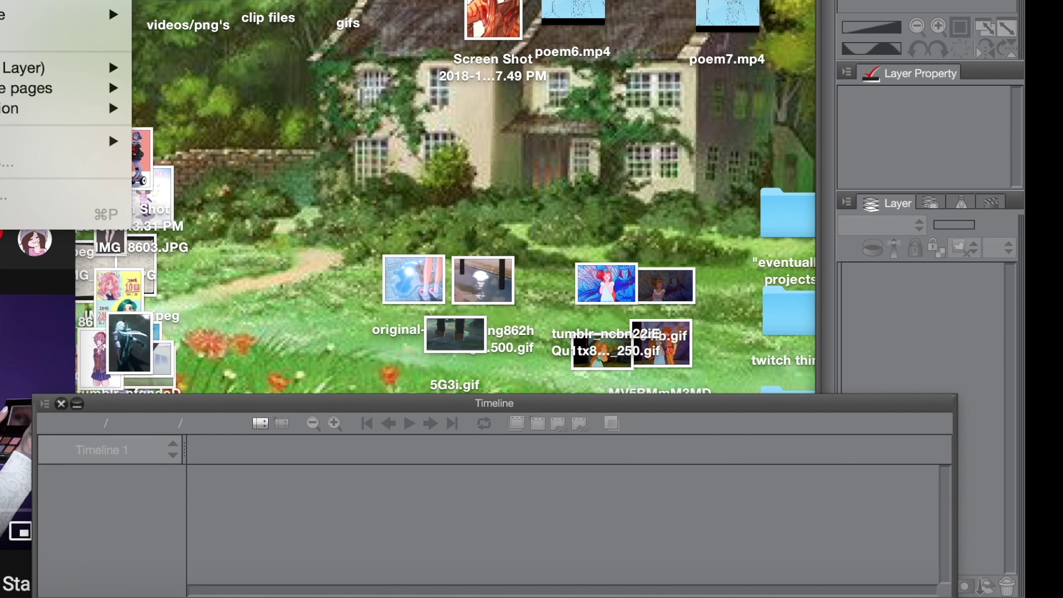
left_click(108, 131)
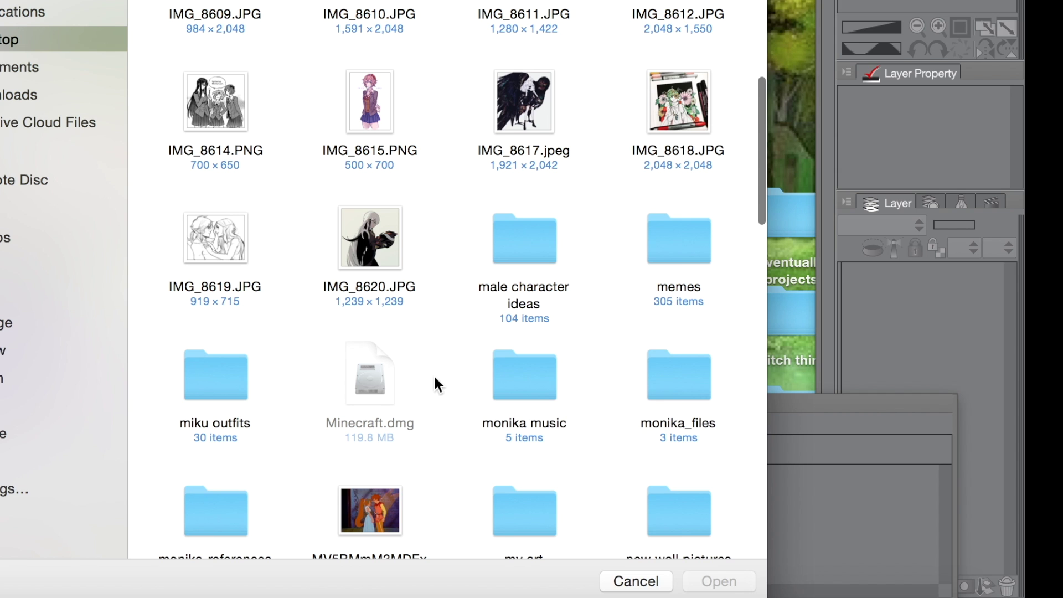
scroll(570, 370, "down", 5)
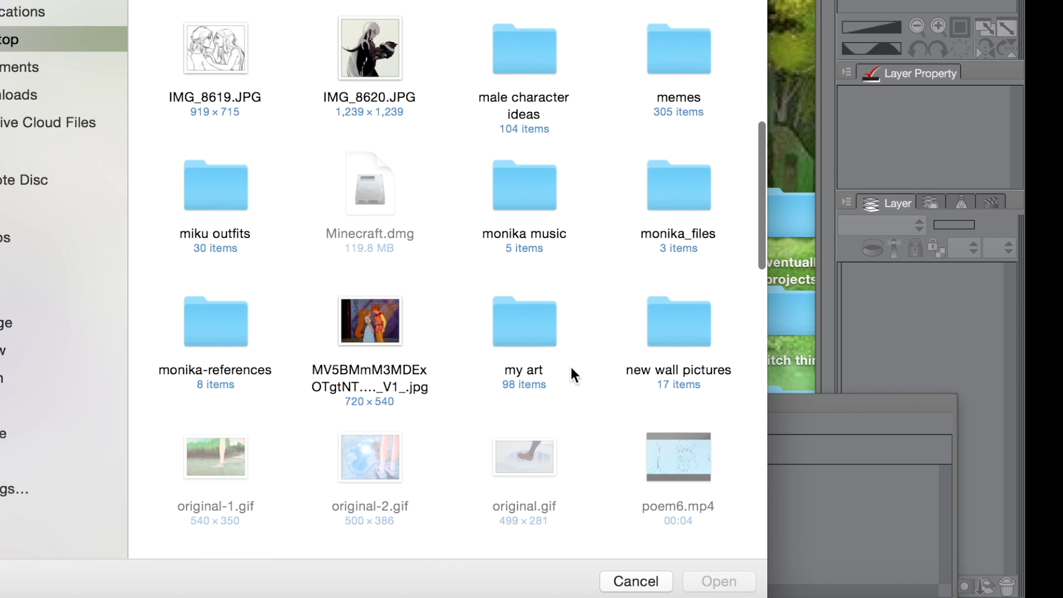
scroll(511, 337, "down", 8)
scroll(510, 330, "down", 10)
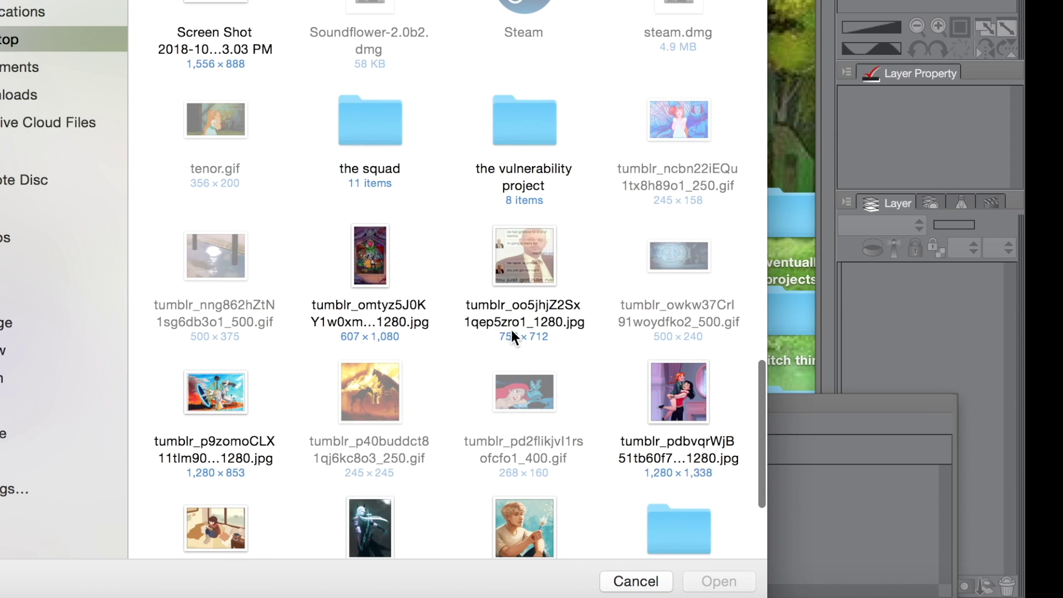
scroll(511, 329, "down", 4)
double_click(211, 480)
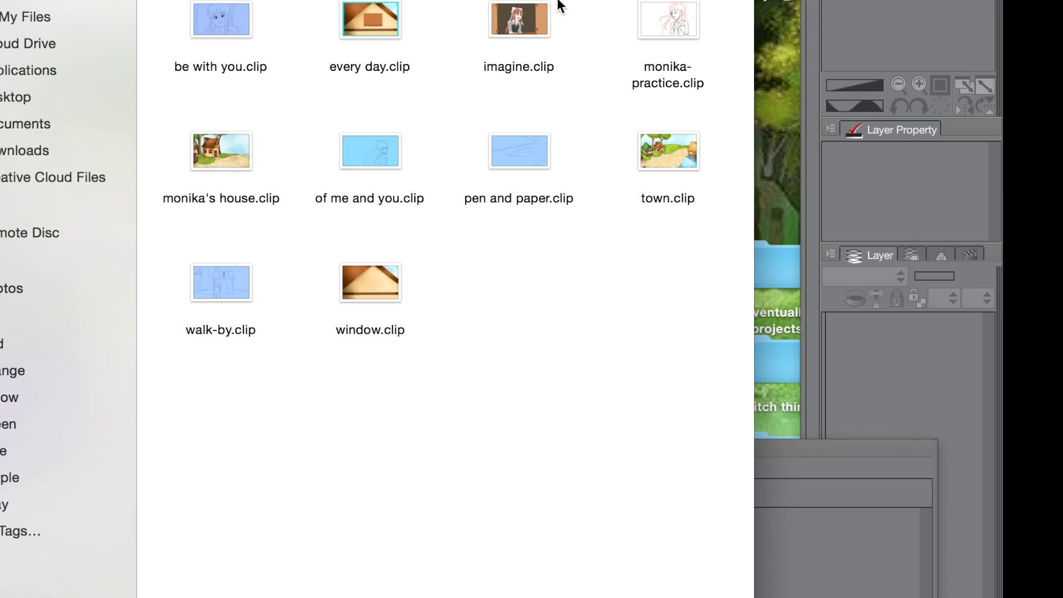
left_click(532, 22)
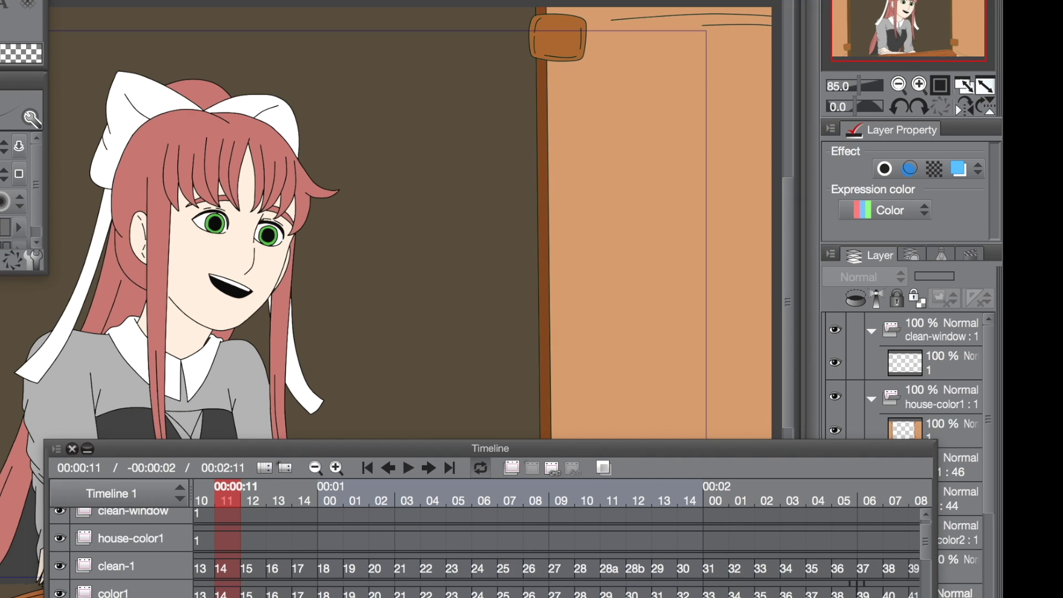
Step: Widen the canvas area to fit the coloured window scene, then play the animation through once
left_click_drag(3, 317, 29, 318)
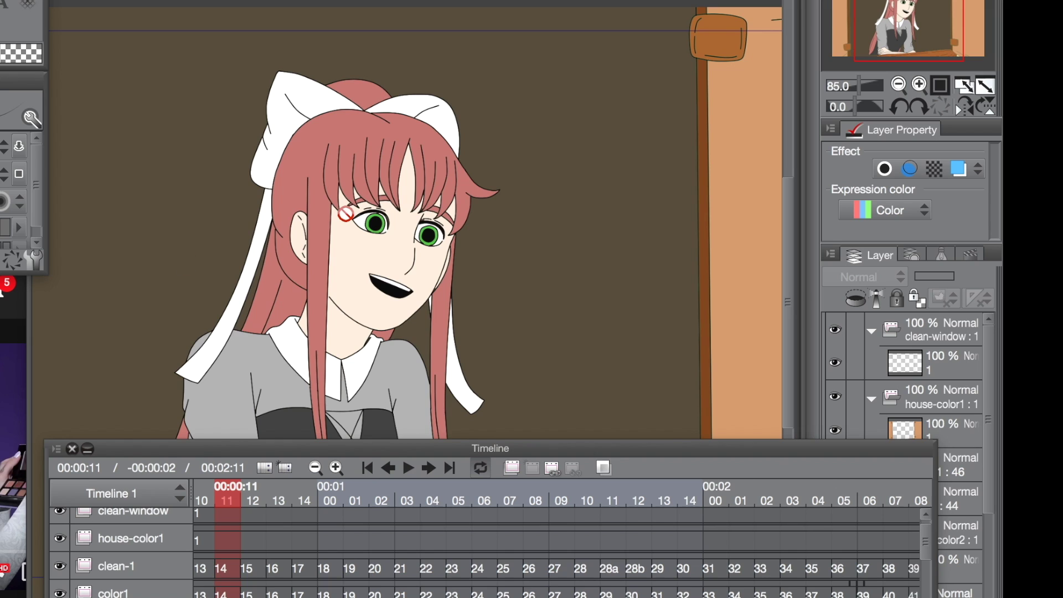
scroll(345, 213, "down", 5)
scroll(360, 332, "up", 2)
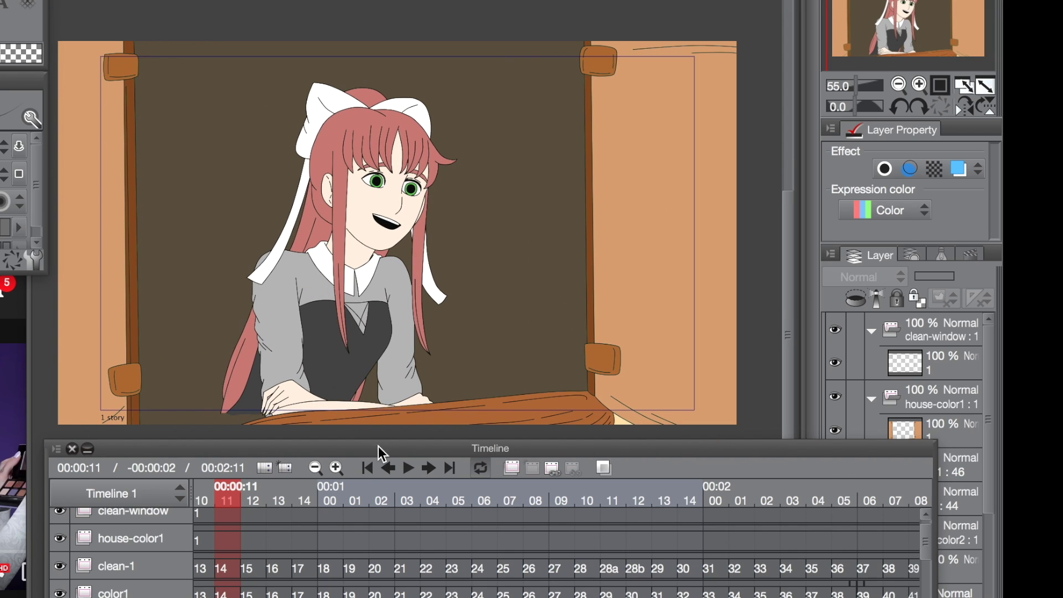
left_click(407, 468)
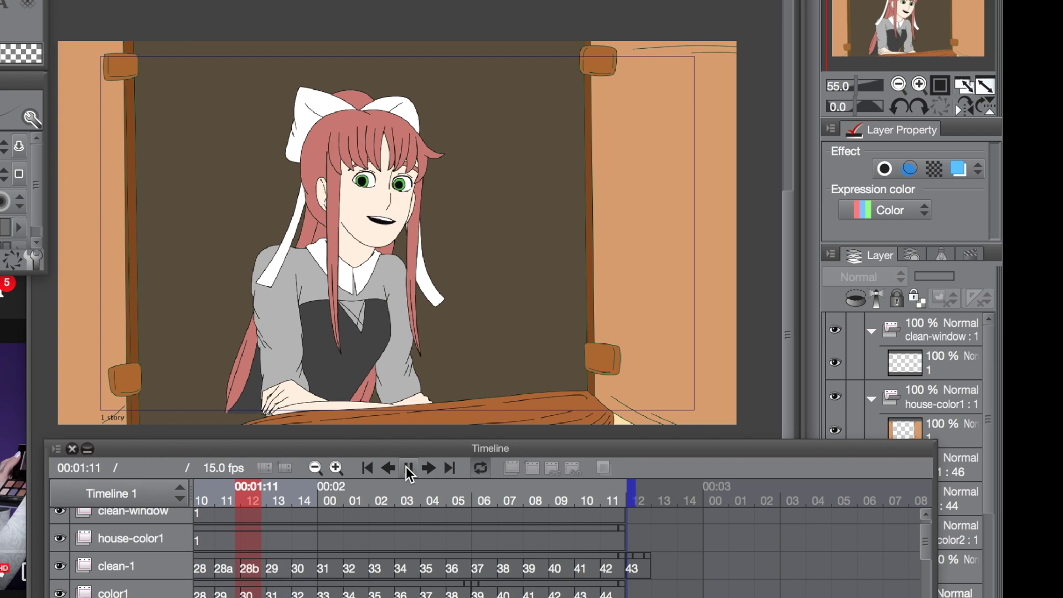
left_click(408, 469)
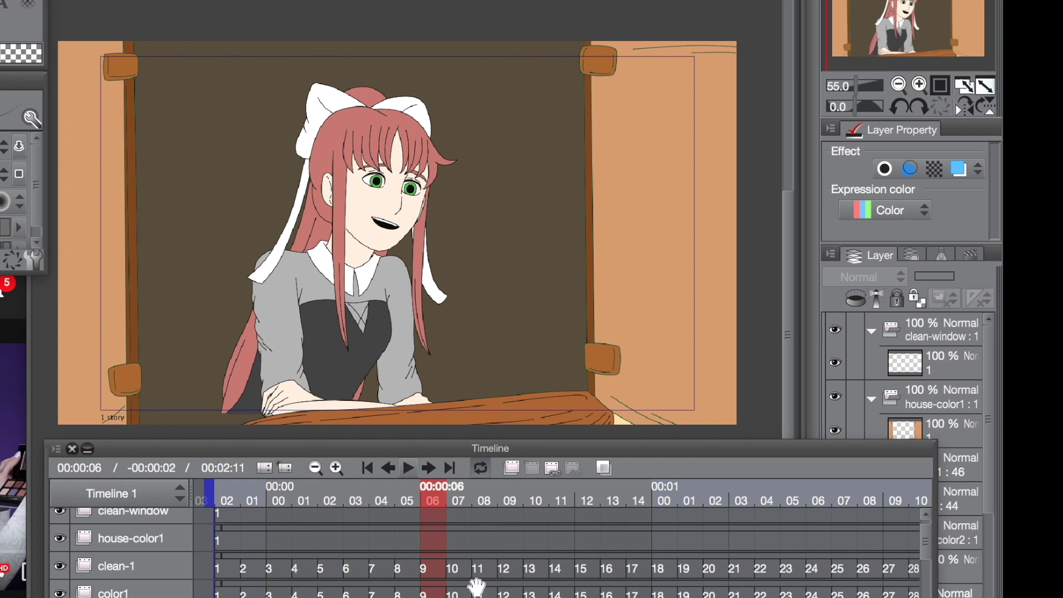
scroll(387, 532, "up", 3)
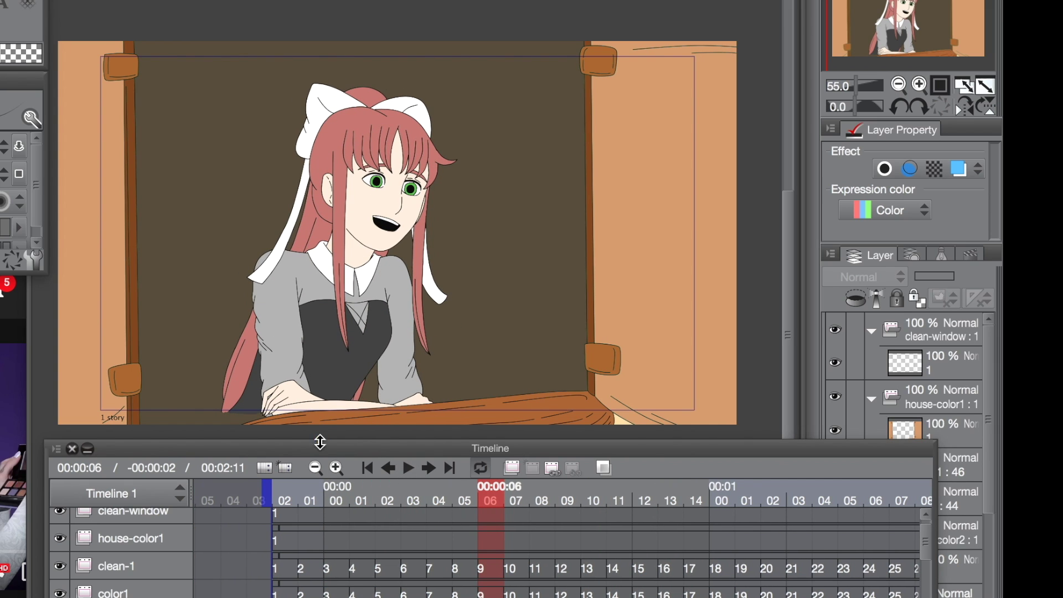
Step: Hide the clean-window, house-color1 and house-color2 layers, then show the rough-monika sketch layer
left_click_drag(320, 442, 346, 277)
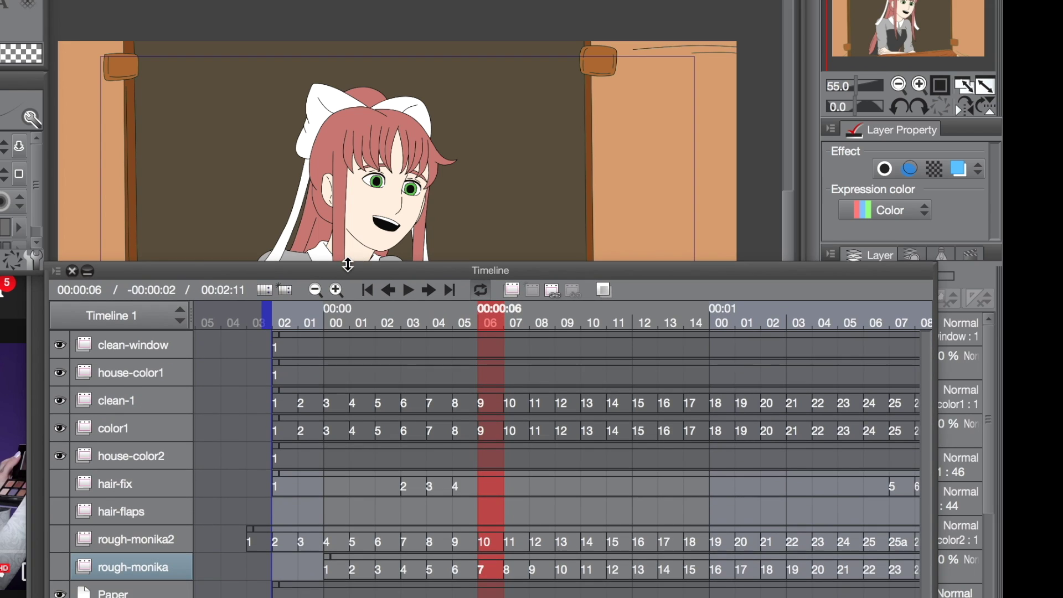
left_click(59, 361)
left_click(59, 387)
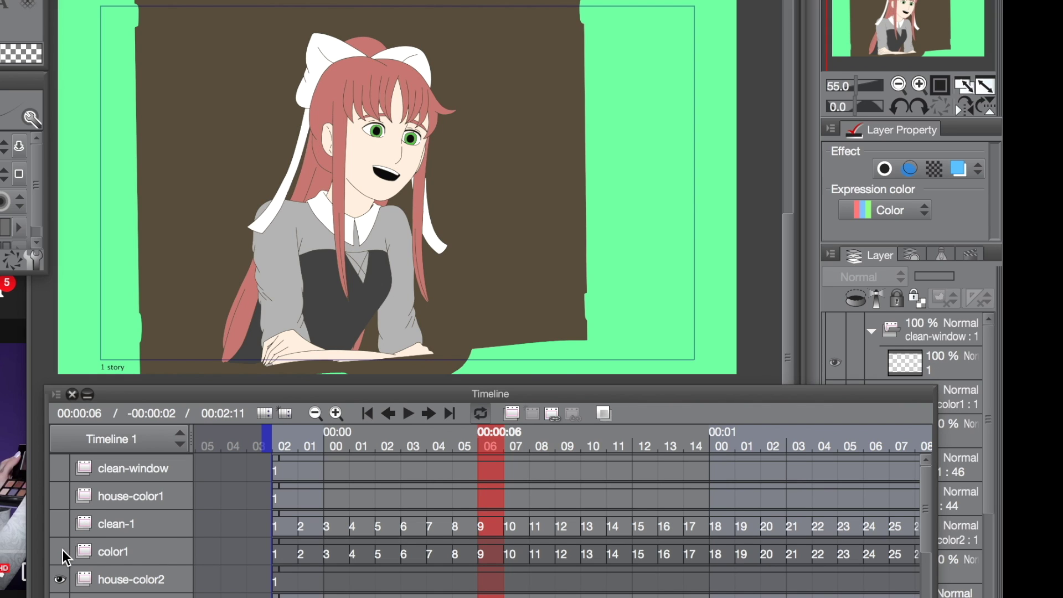
left_click(62, 581)
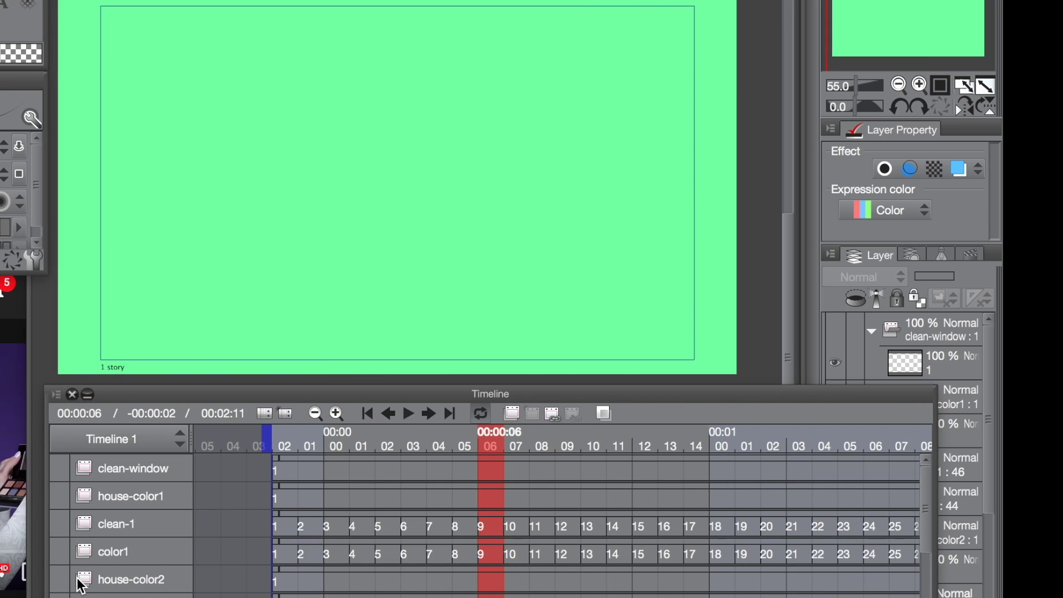
scroll(78, 578, "down", 1)
scroll(80, 586, "down", 2)
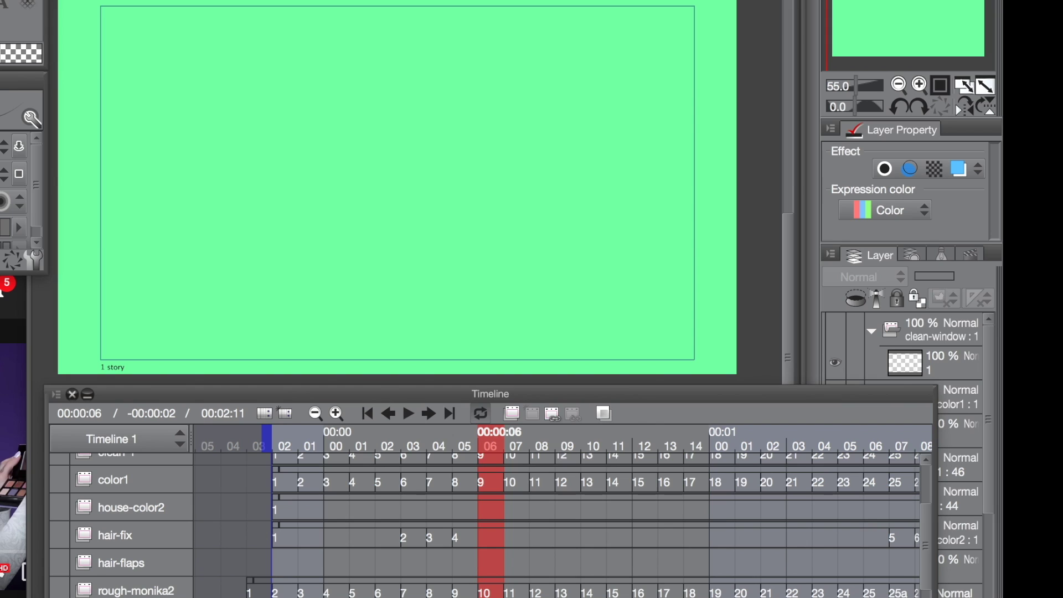
scroll(80, 586, "down", 1)
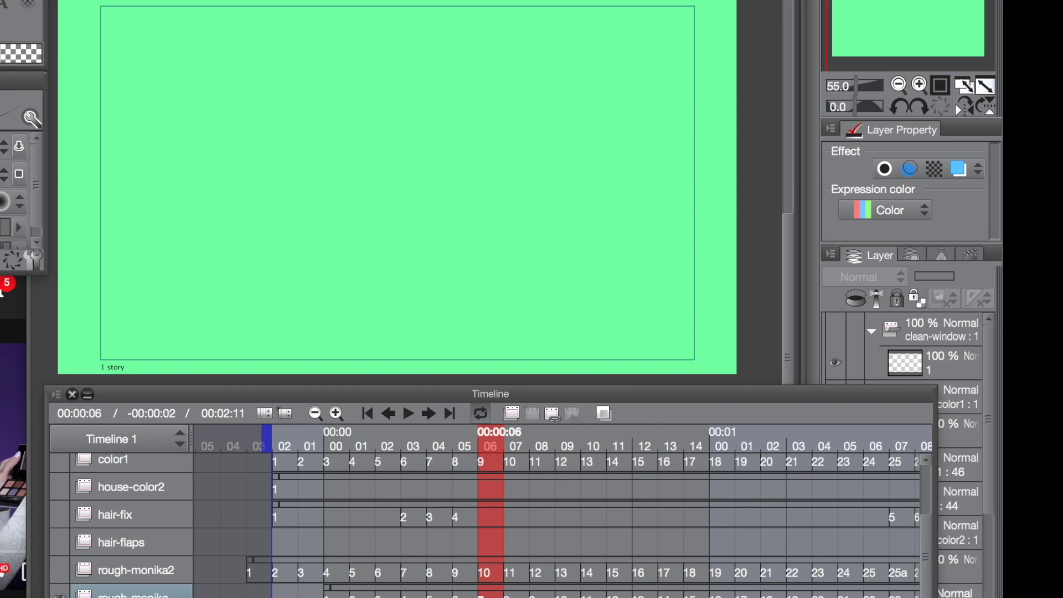
left_click(61, 592)
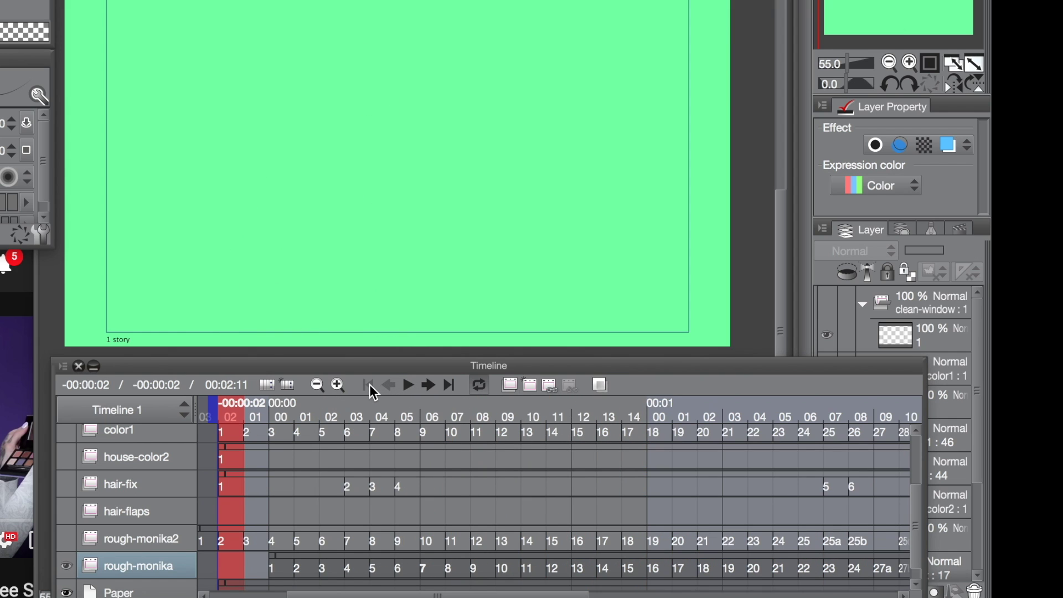
Step: Show the rough-monika2 and hair-fix layers and play the sketch animation from the first frame
left_click(66, 539)
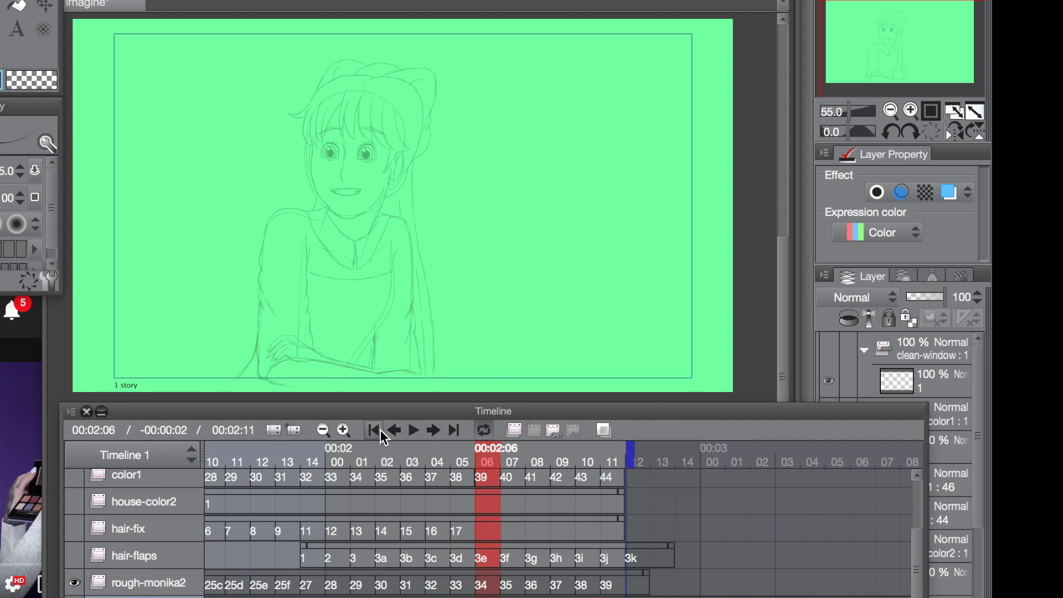
left_click(378, 432)
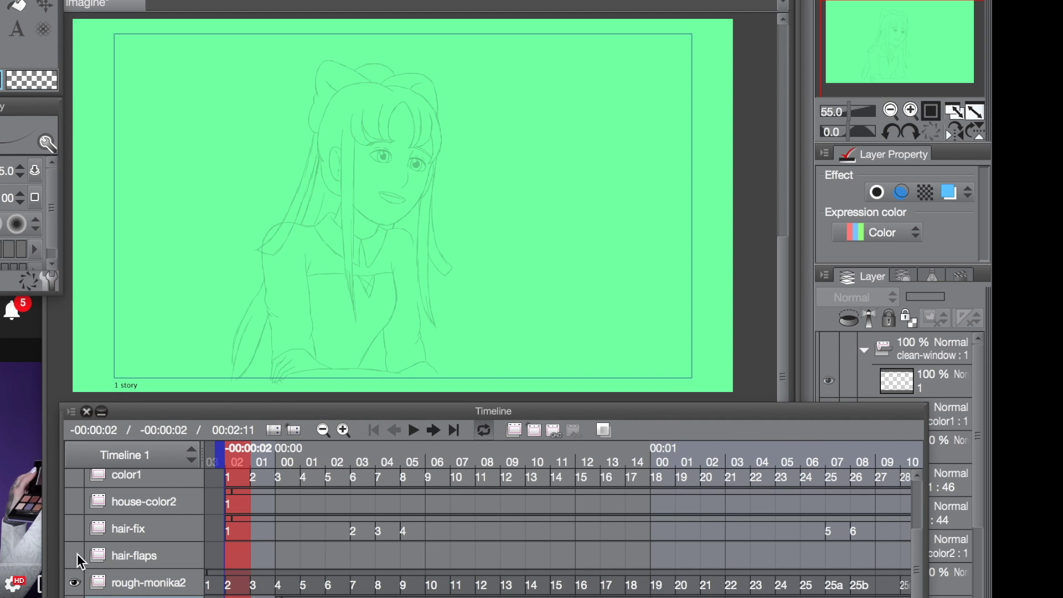
left_click(415, 432)
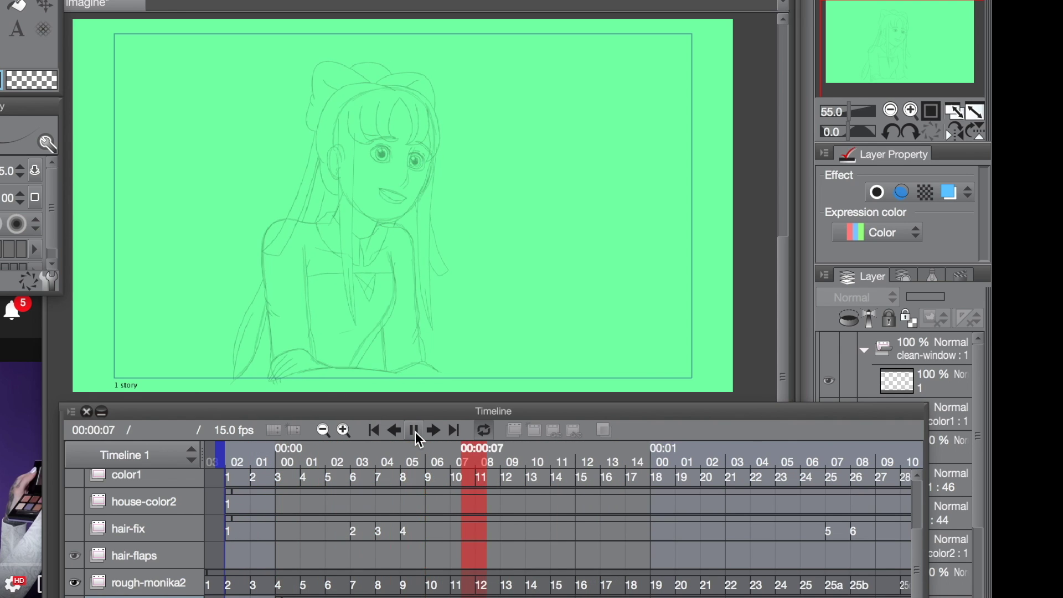
left_click(415, 432)
left_click(374, 430)
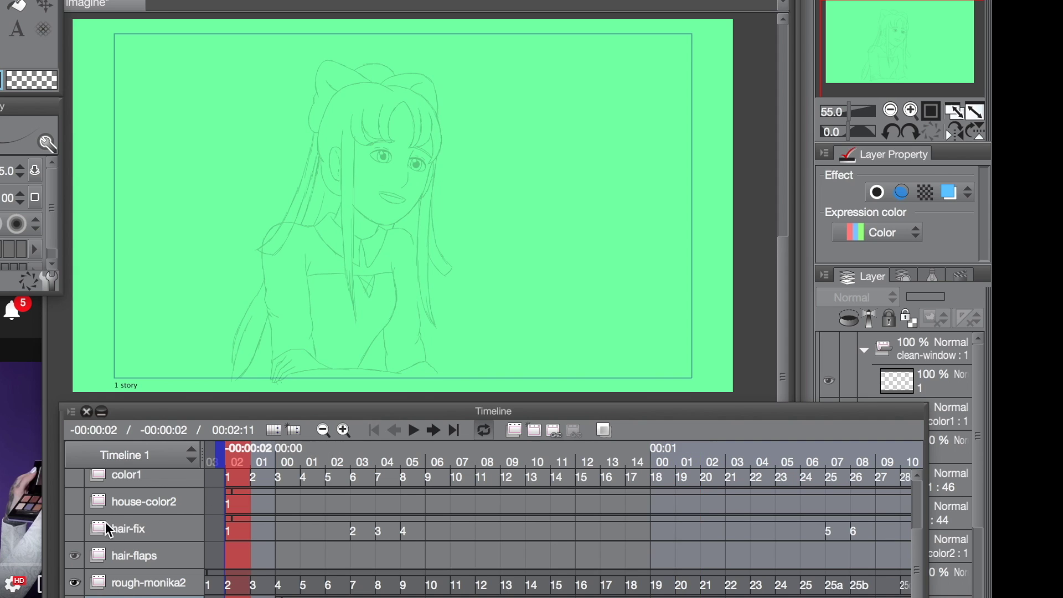
left_click(74, 529)
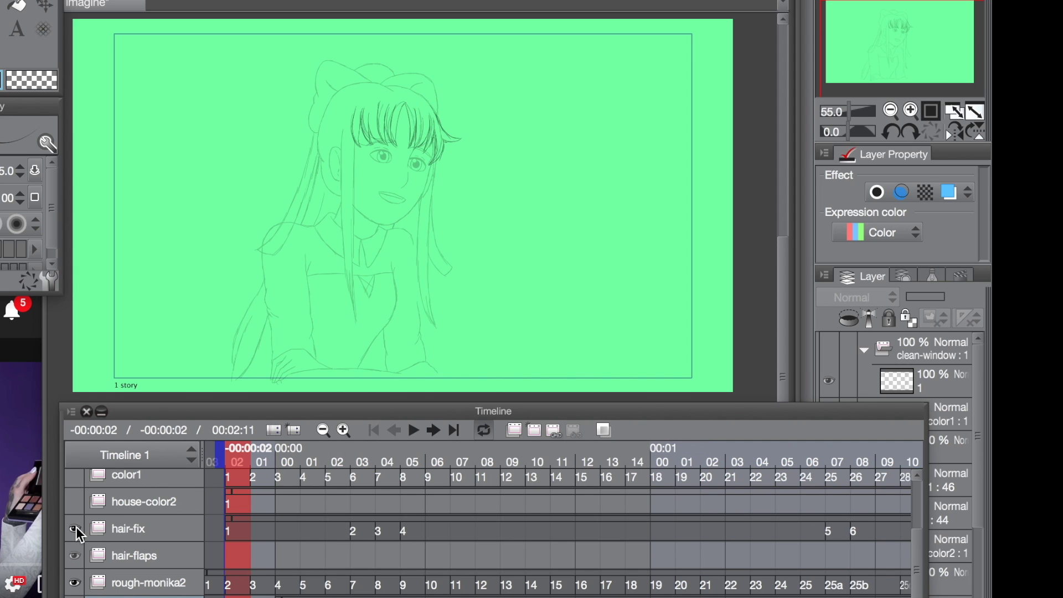
left_click(420, 428)
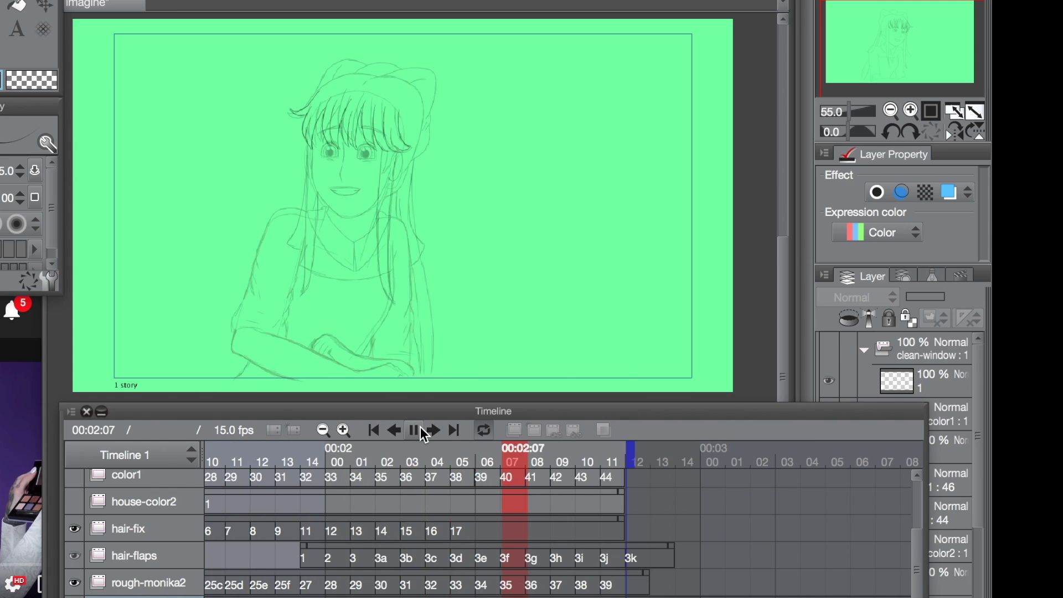
left_click(424, 434)
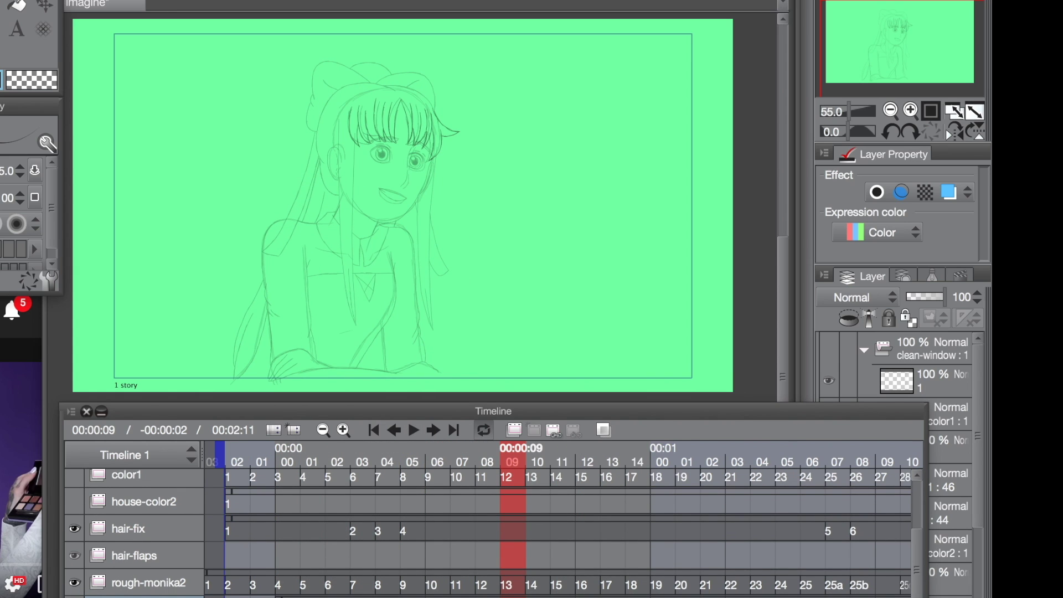
Step: Hide every layer except the clean-1 line art, then rewind to the first frame
left_click(73, 583)
left_click(73, 556)
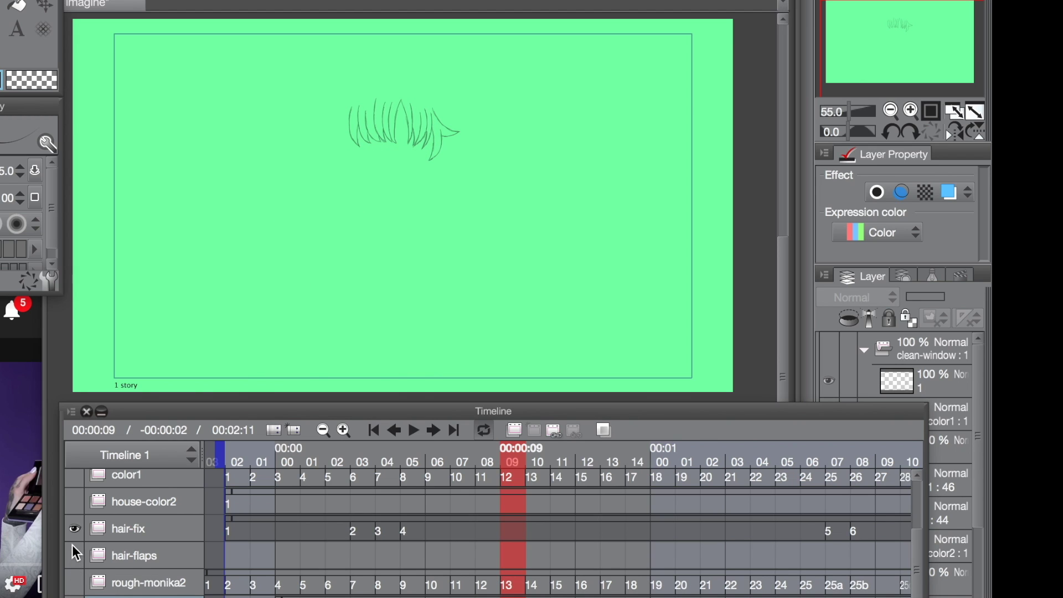
left_click(73, 530)
scroll(72, 532, "up", 1)
left_click(73, 531)
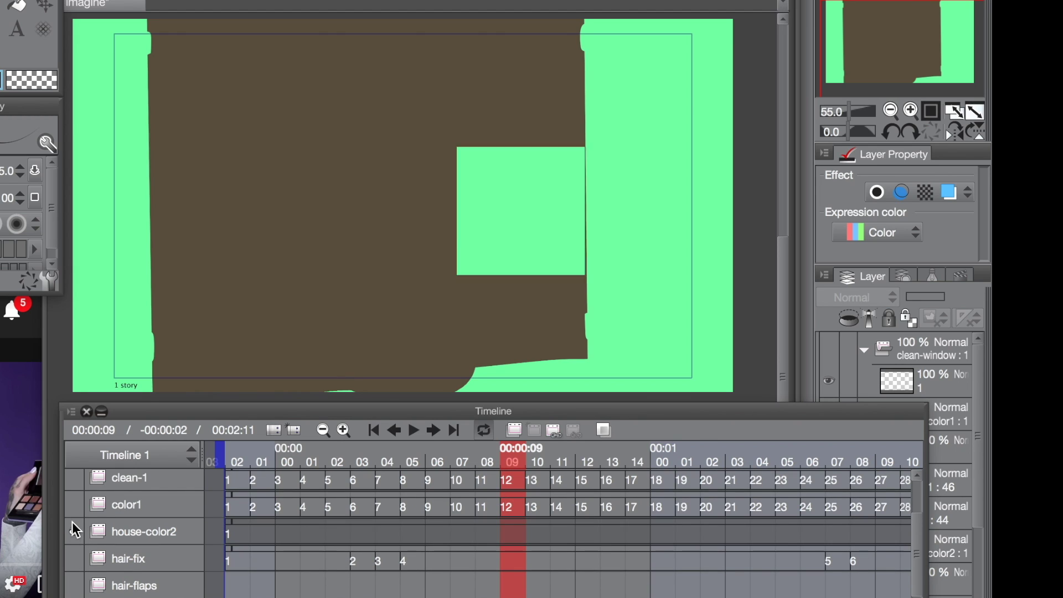
left_click(73, 506)
scroll(72, 507, "up", 1)
left_click(73, 503)
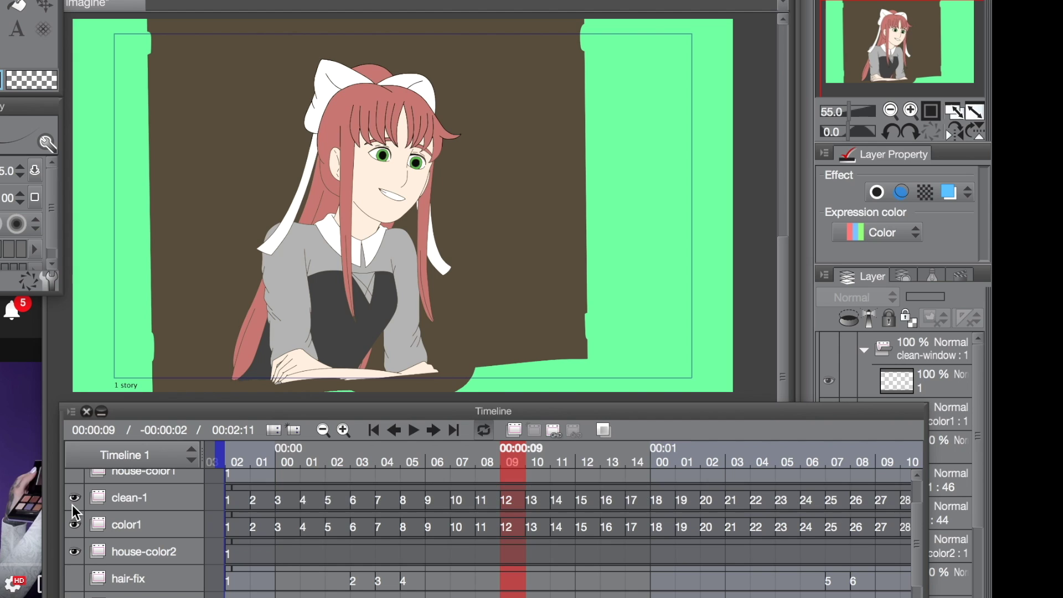
left_click(74, 523)
left_click(72, 544)
scroll(72, 544, "up", 1)
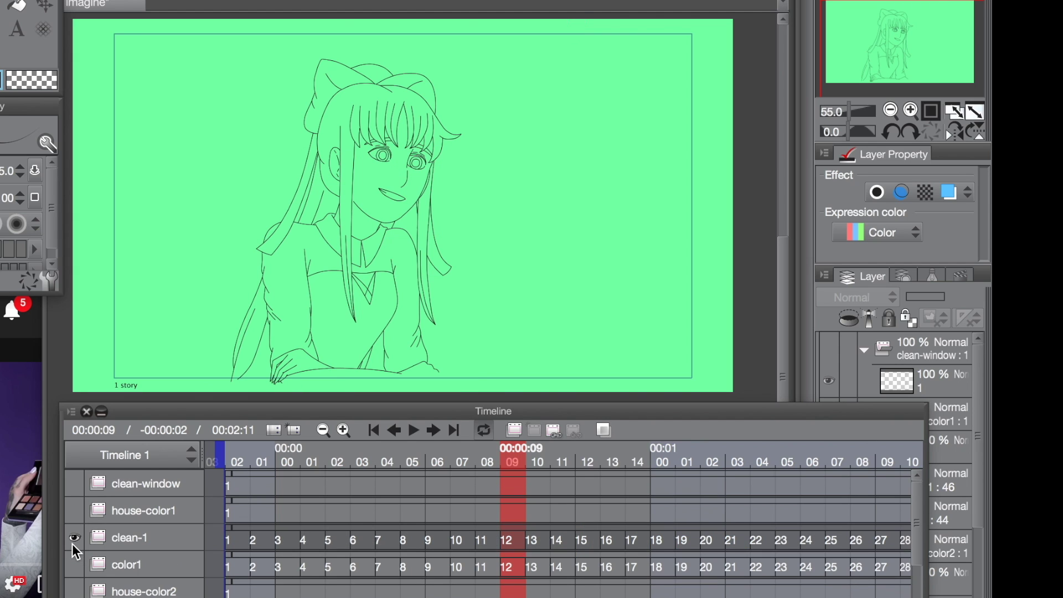
left_click(219, 460)
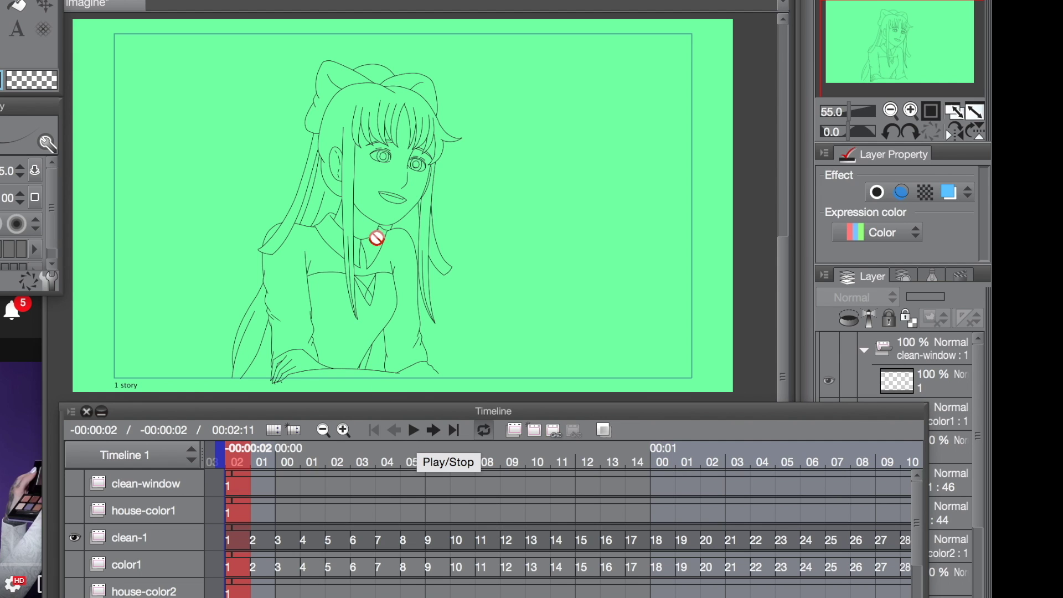
Step: Zoom the view and play the clean line animation through, then stop it
scroll(377, 152, "up", 3)
scroll(381, 146, "up", 2)
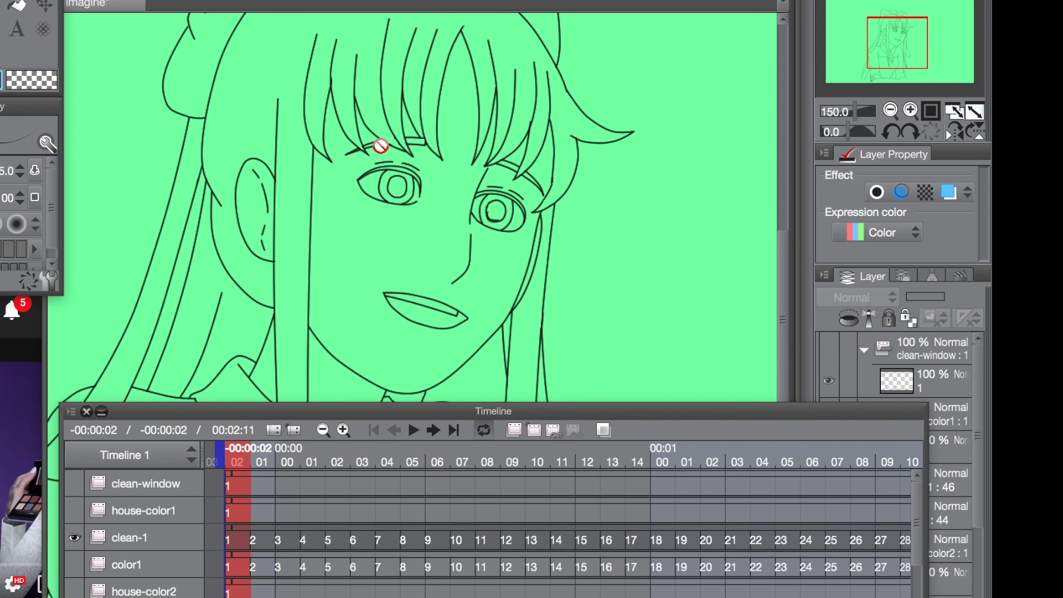
scroll(381, 146, "down", 5)
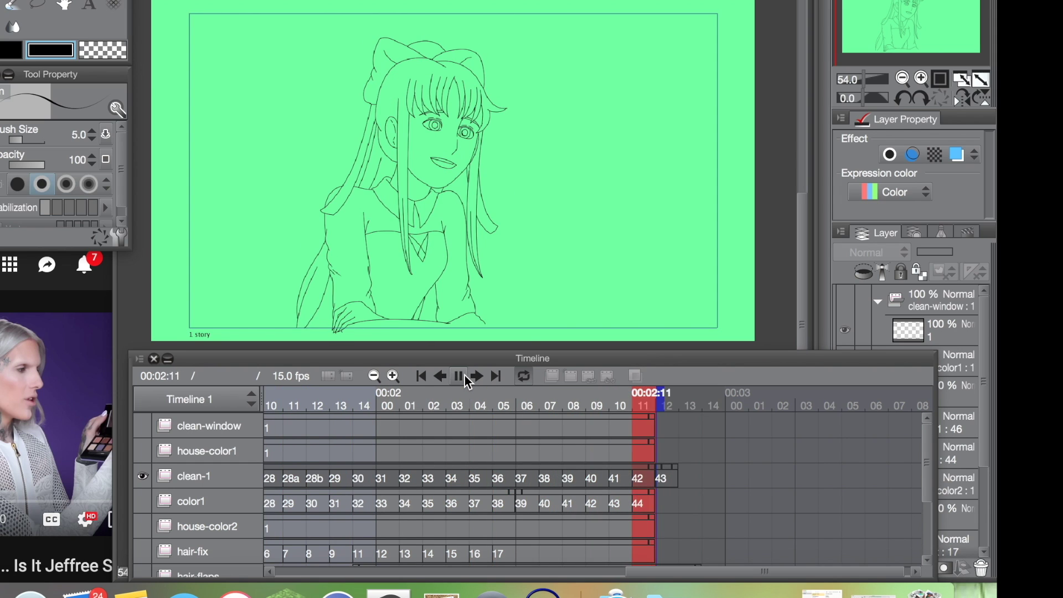
left_click(464, 378)
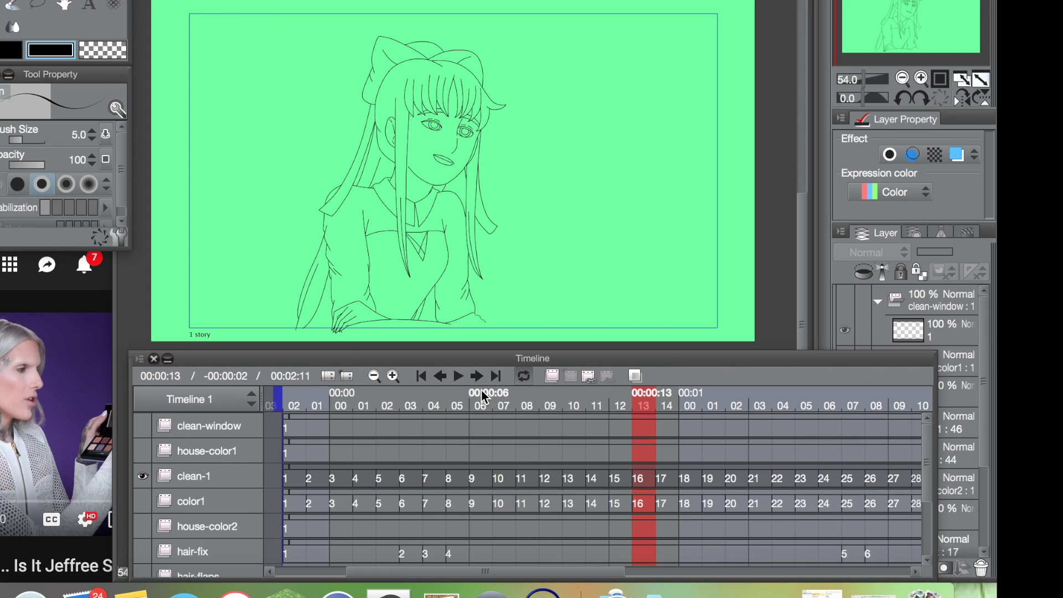
Step: Show house-color1, clean-window, color1, house-color2 and hair-fix layers again
left_click(143, 452)
left_click(143, 427)
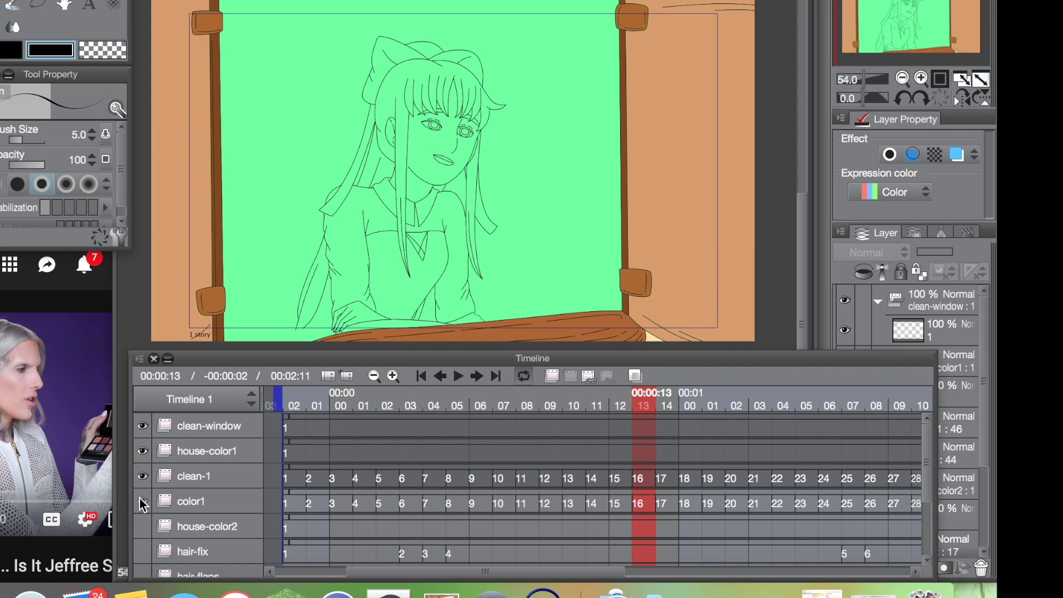
left_click(141, 501)
left_click(141, 532)
left_click(140, 548)
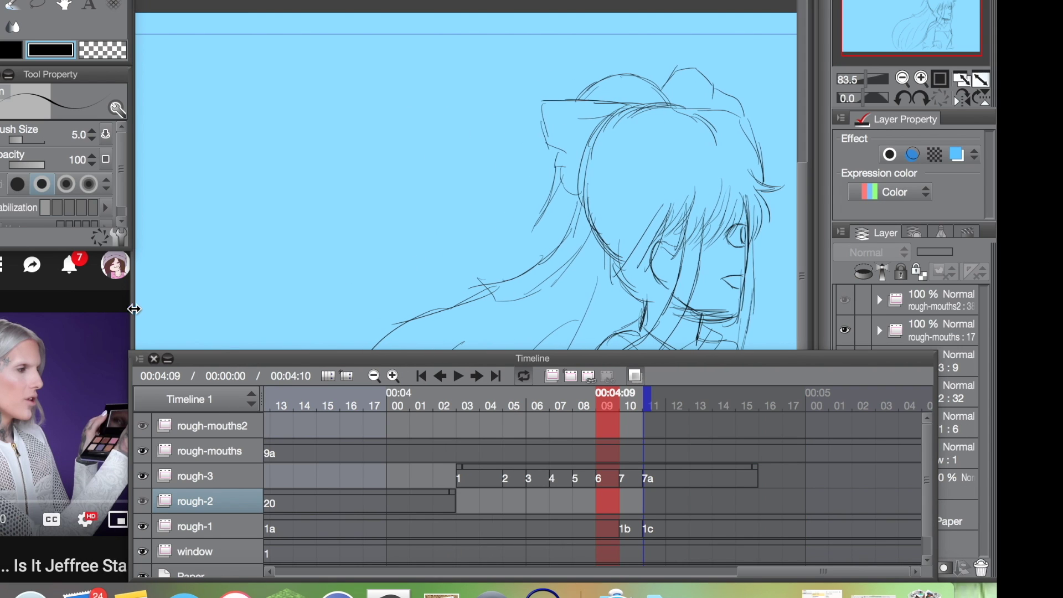
Step: Rewind the rough animation to 00:00:00 and drag the Timeline's top border down
left_click(425, 377)
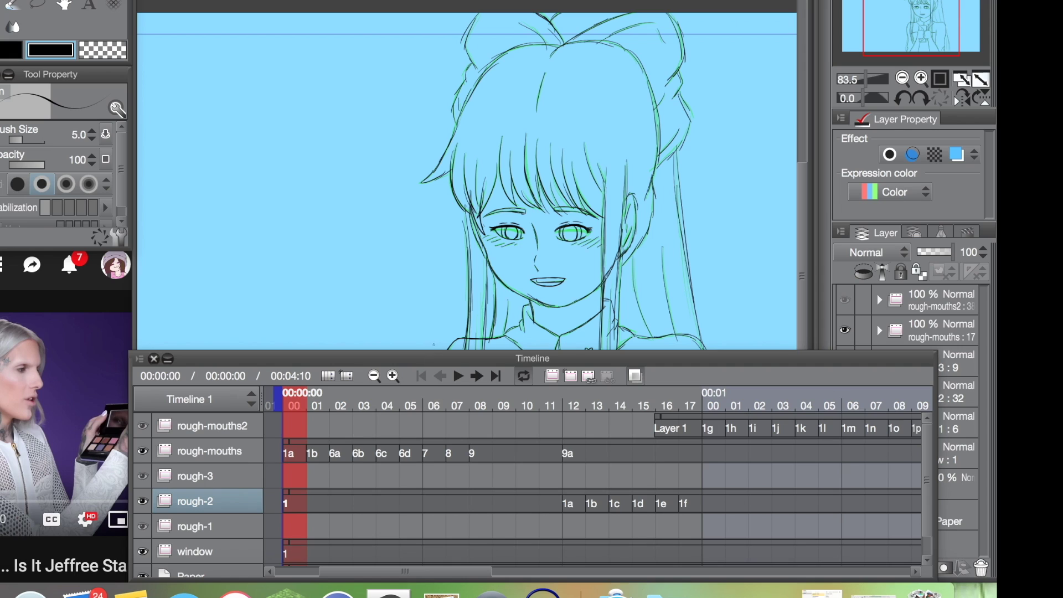
left_click_drag(434, 353, 434, 405)
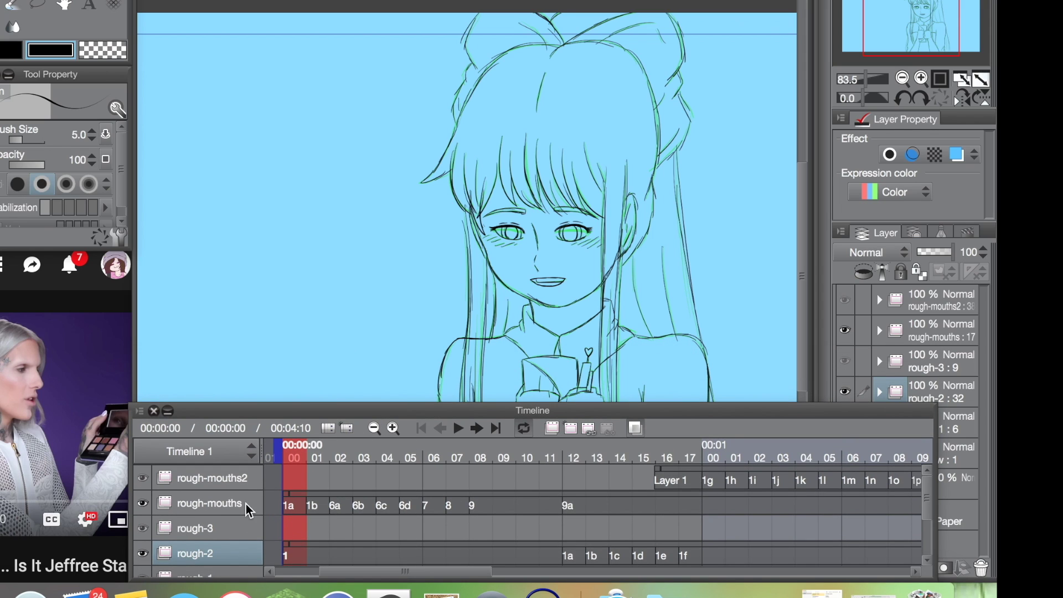
scroll(416, 262, "down", 5)
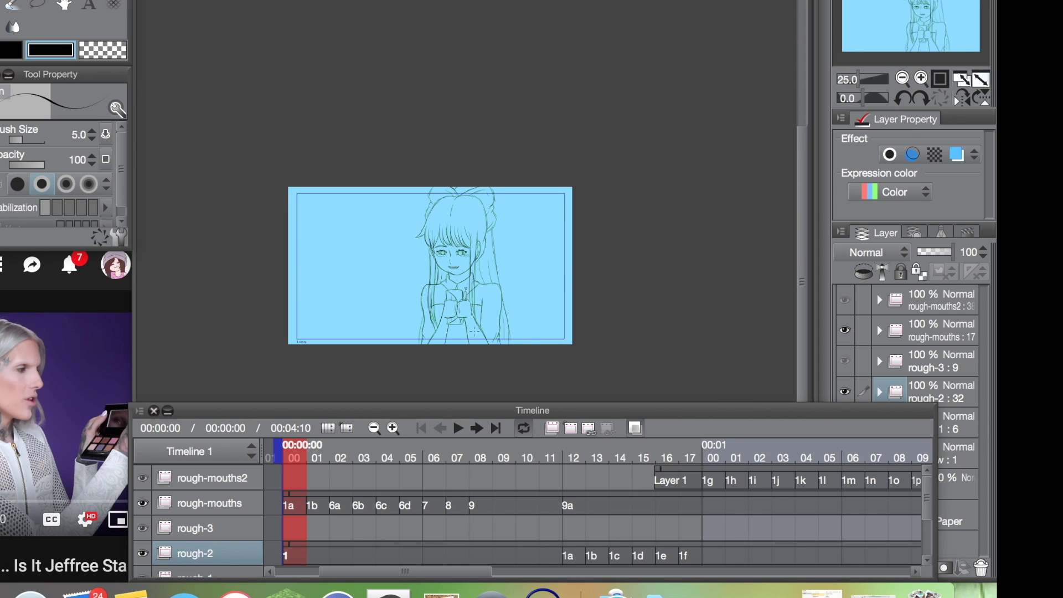
scroll(416, 262, "up", 4)
scroll(450, 314, "up", 1)
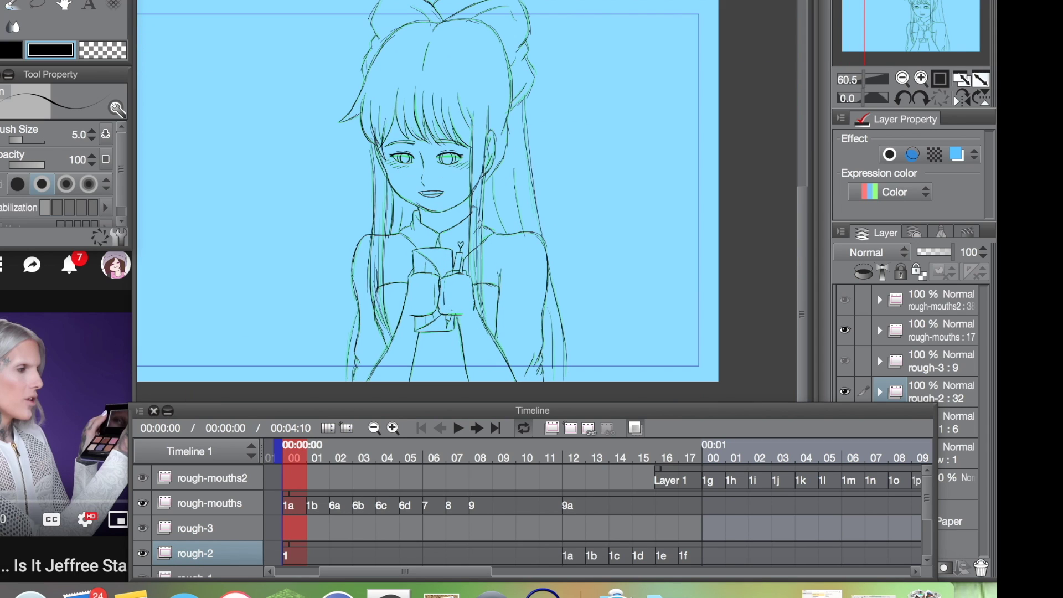
Step: Toggle rough-mouths off and back on, select it, and narrow the Timeline panel
left_click(144, 504)
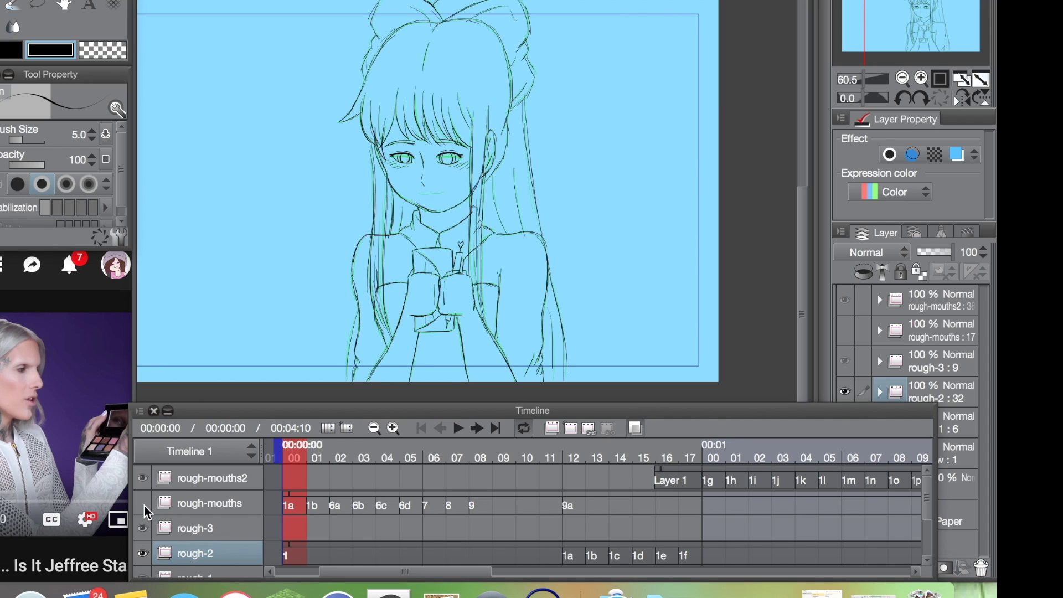
left_click(143, 504)
left_click(228, 514)
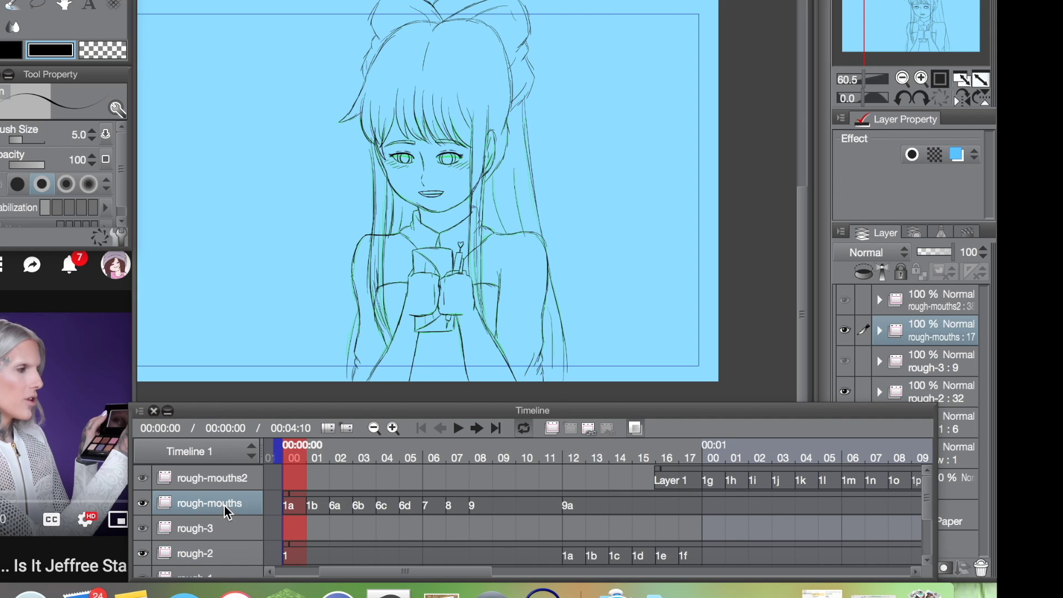
left_click_drag(937, 423, 789, 422)
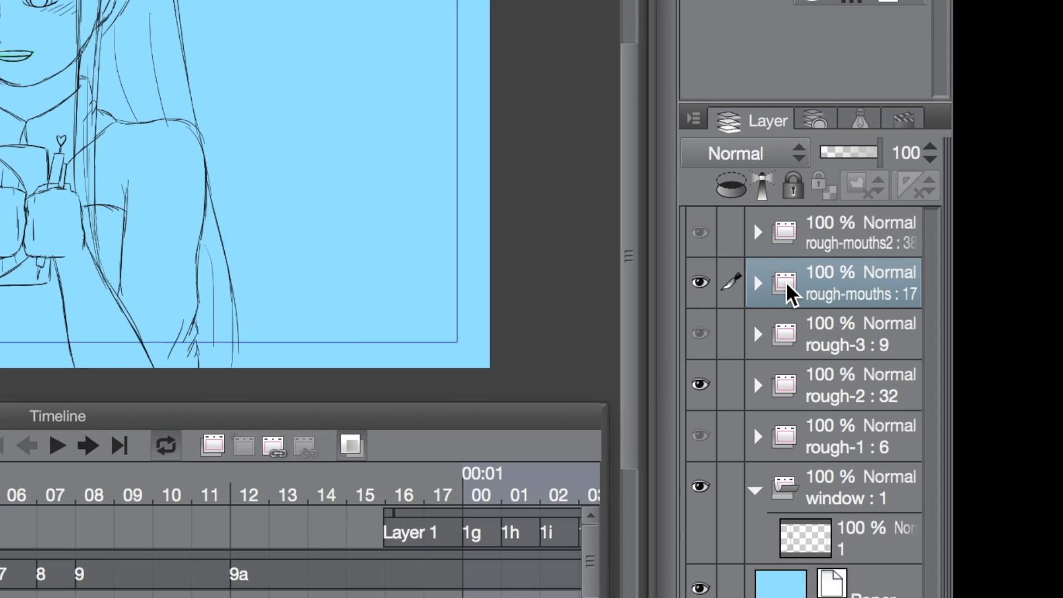
Step: Set rough-mouths opacity to 38 and rough-2 to 23, then add Folder 1 above rough-mouths
left_click(843, 157)
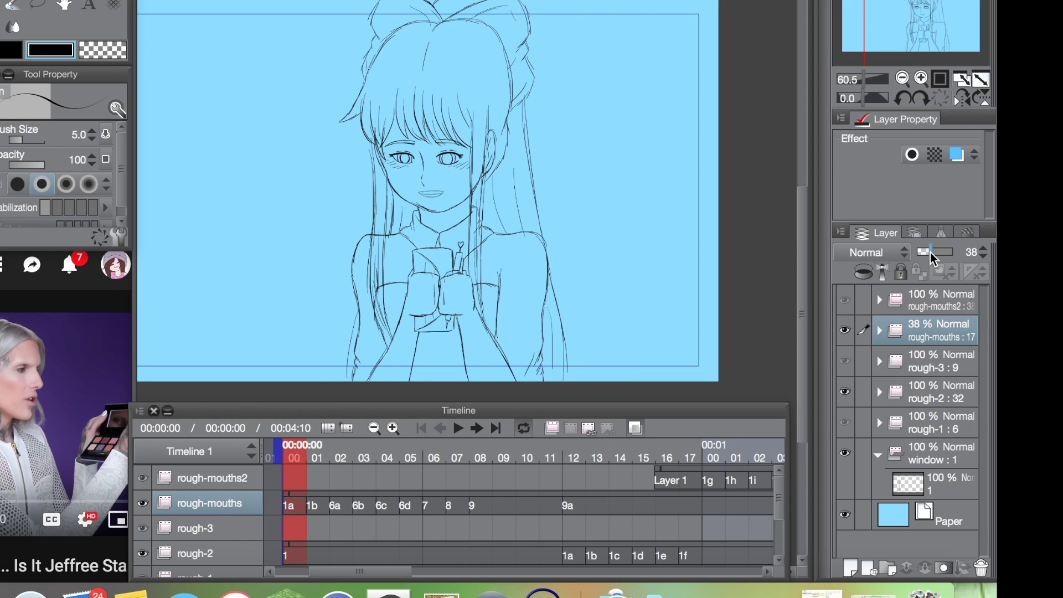
mouse_move(306, 459)
left_mouse_down()
mouse_move(577, 463)
mouse_move(292, 482)
left_mouse_up()
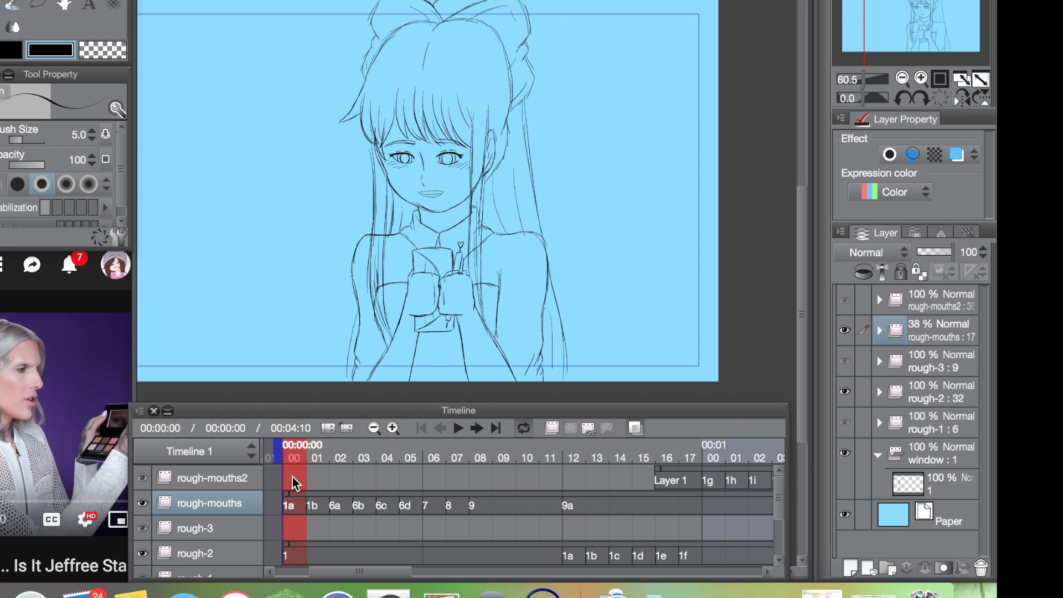
left_click(243, 530)
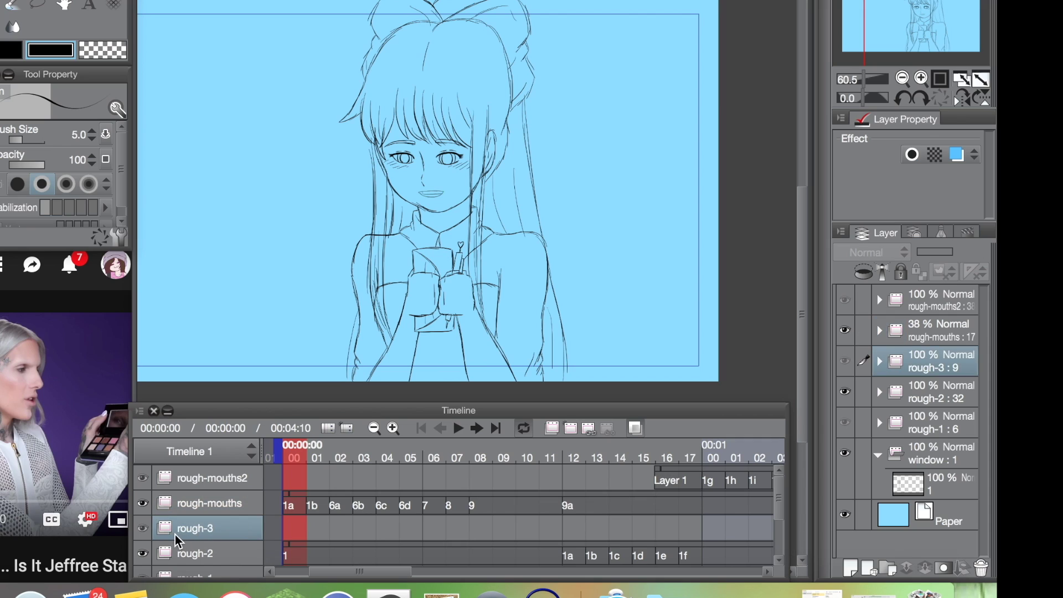
left_click(199, 555)
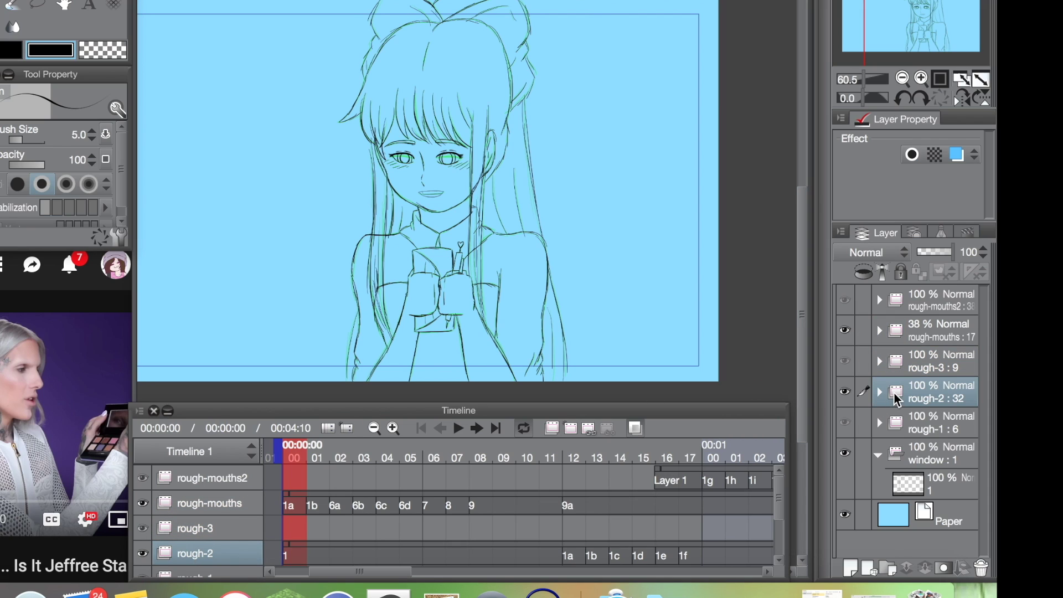
left_click(928, 254)
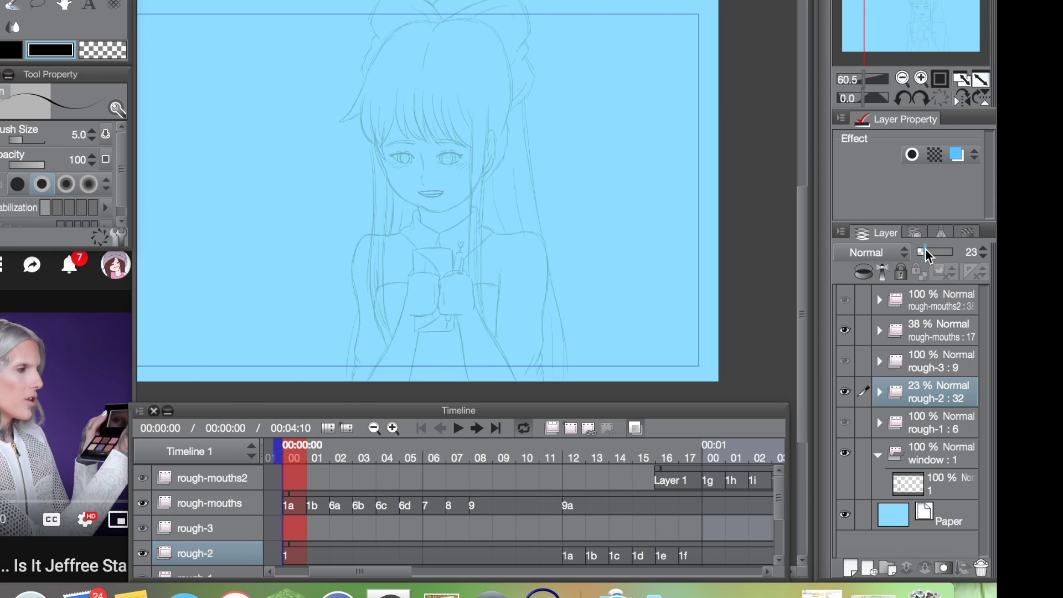
left_click(303, 508)
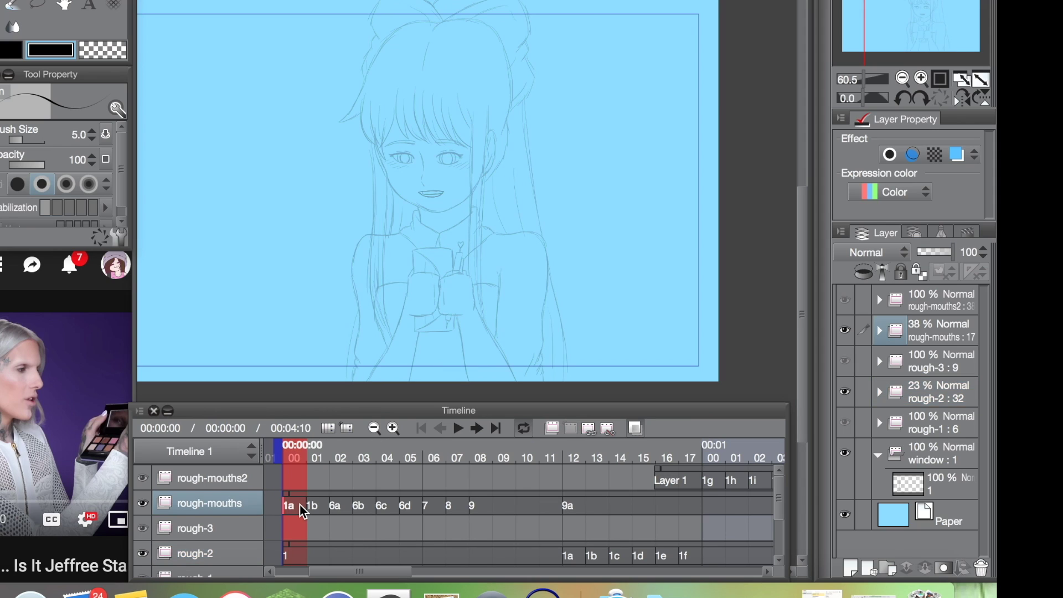
left_click(553, 429)
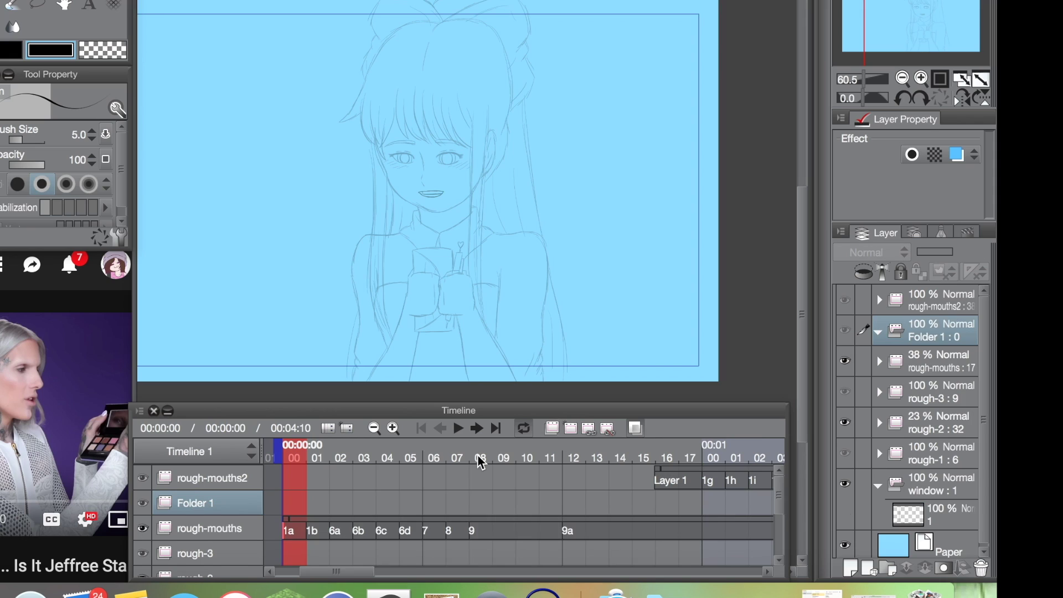
Step: Rename Folder 1 to 'clean-monika' and add cel 1 at frame 00
double_click(226, 503)
type("clean-monika")
key("Return")
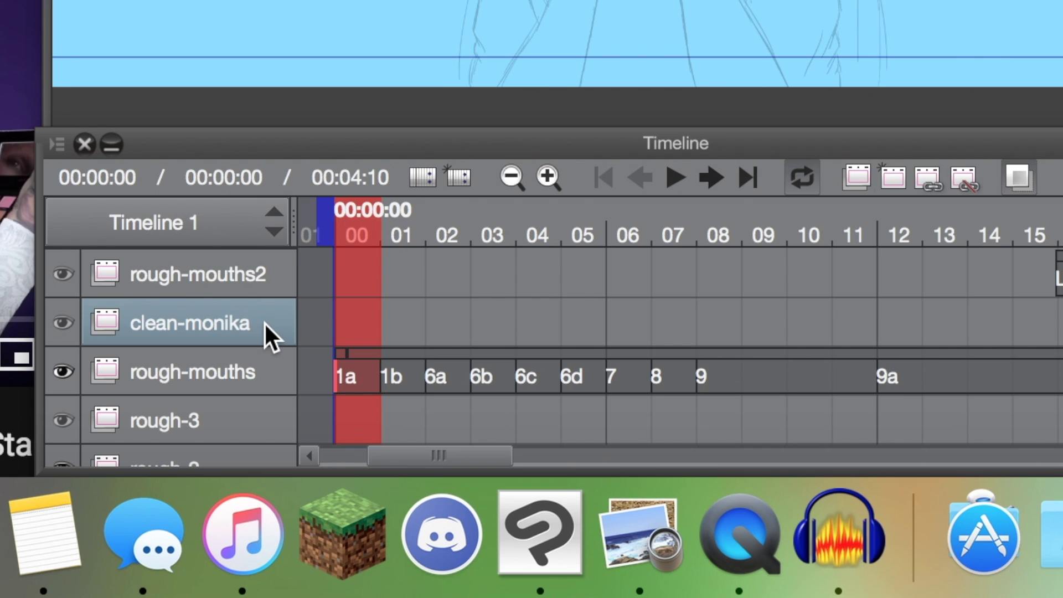
left_click(895, 174)
left_click(354, 321)
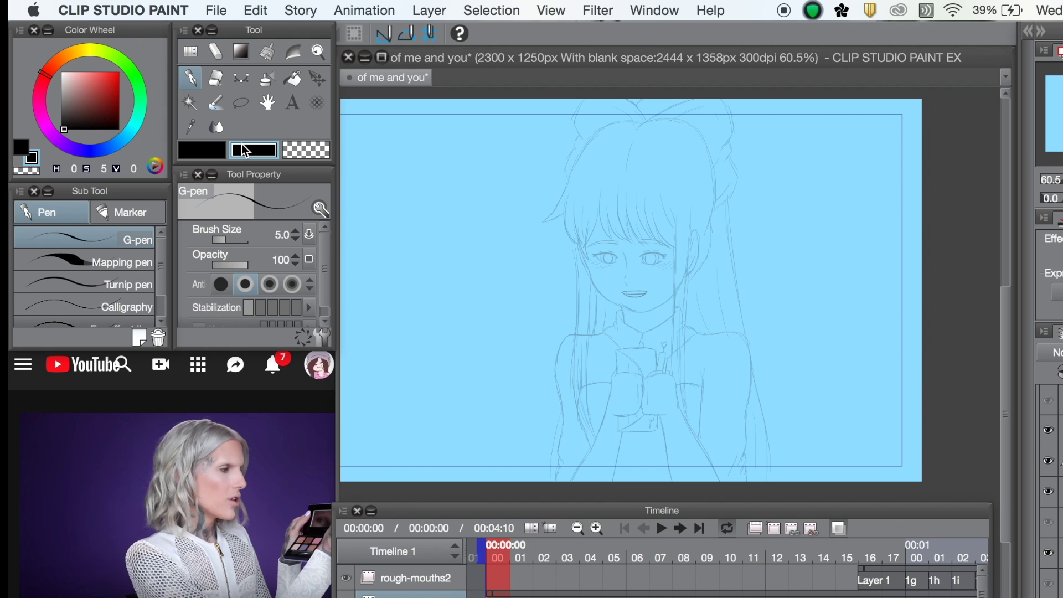
Step: Float the brush settings, tool palette and pen variants list, then redock the pen variants list
left_click_drag(254, 175, 727, 175)
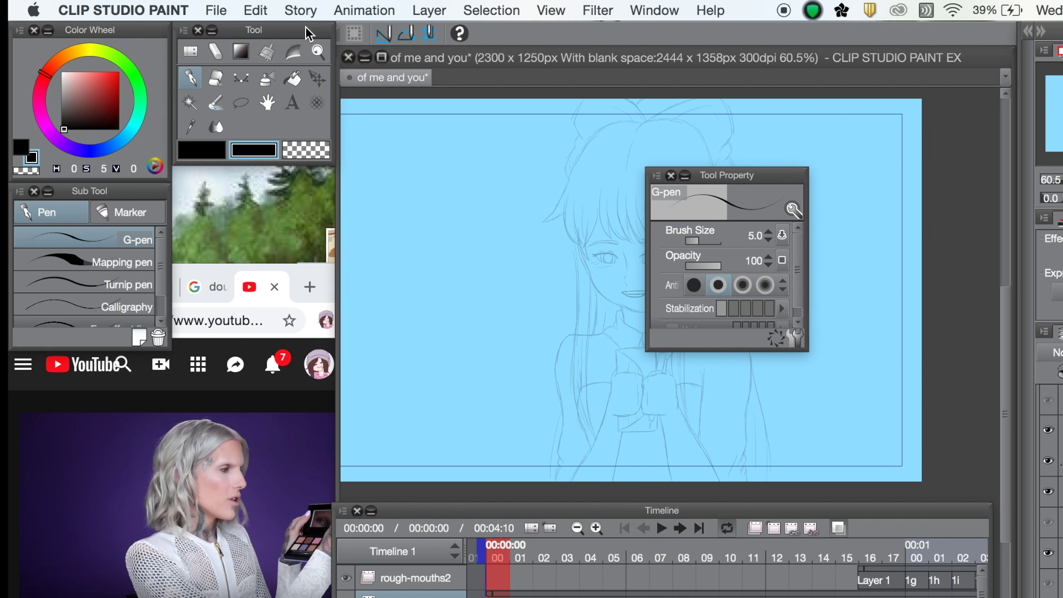
left_click_drag(309, 34, 585, 180)
left_click_drag(145, 193, 420, 257)
mouse_move(449, 412)
left_mouse_down()
mouse_move(673, 573)
mouse_move(378, 376)
mouse_move(523, 445)
mouse_move(471, 423)
mouse_move(457, 440)
left_mouse_up()
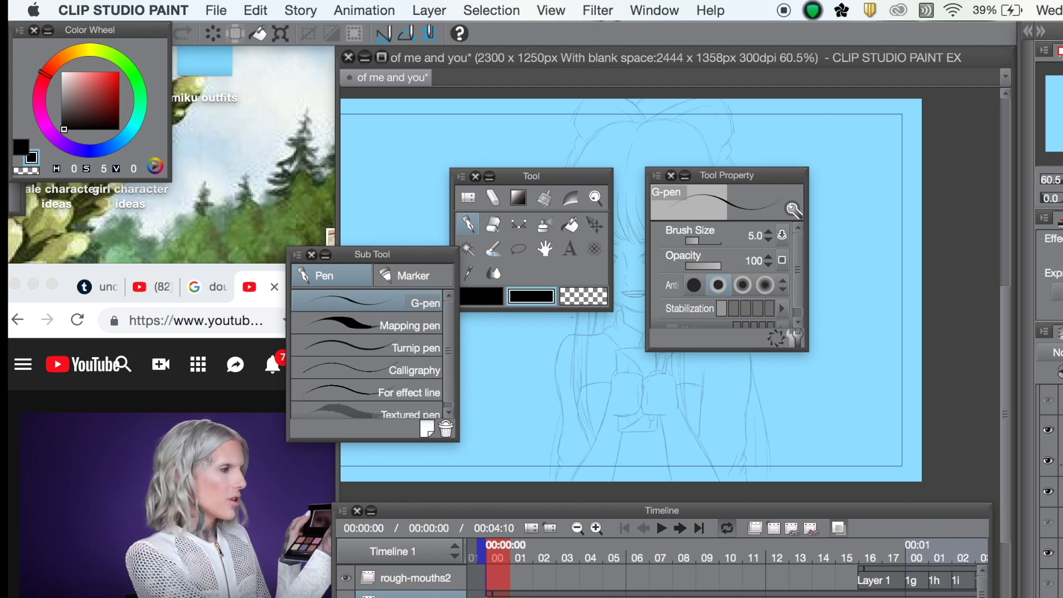
left_click_drag(427, 251, 138, 184)
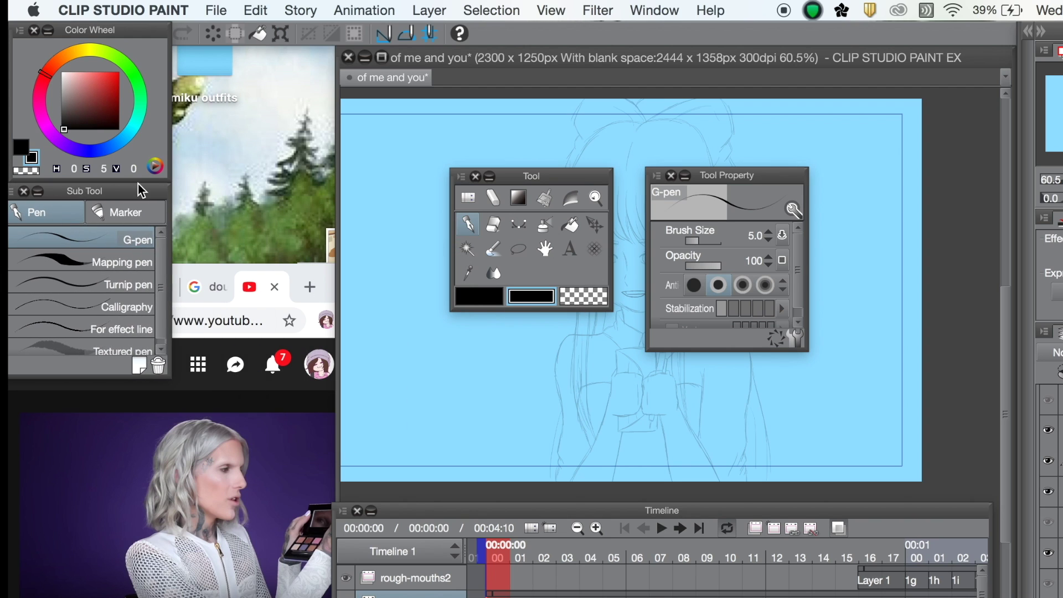
Step: Return to Clip Studio Paint and dock the Tool and Tool Property palettes beside the Color Wheel
left_click(246, 466)
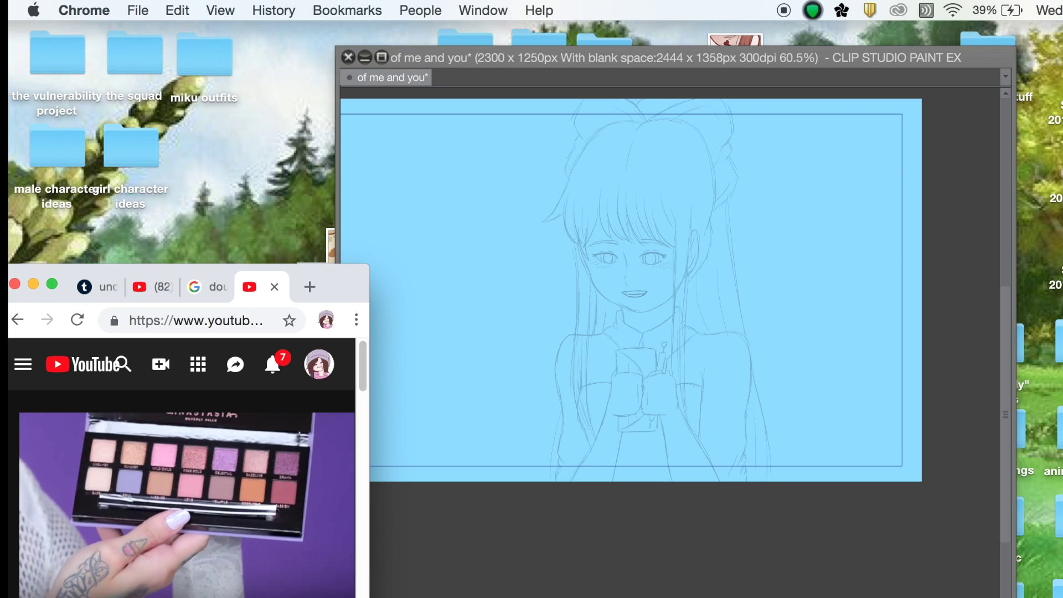
key("super+Tab")
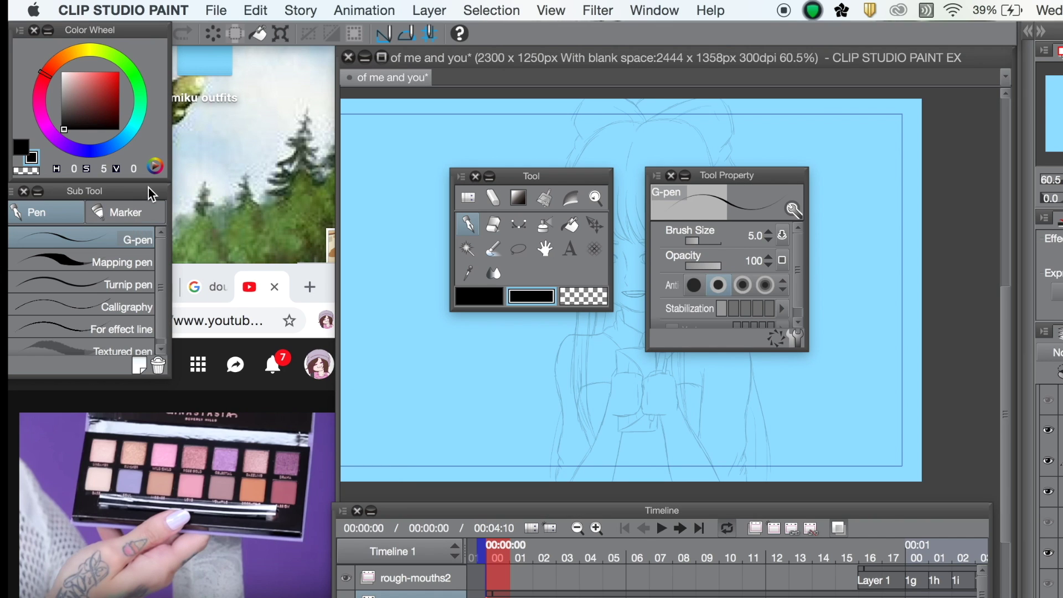
left_click_drag(546, 172, 271, 35)
left_click_drag(762, 175, 285, 172)
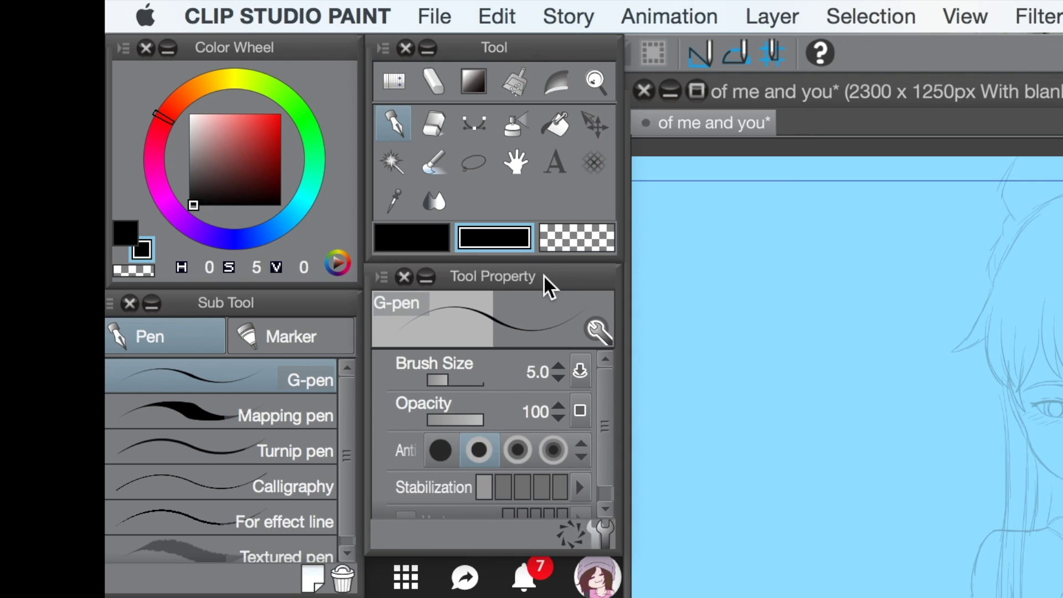
Step: Set the drawing colour to pure black on the colour wheel
left_click(222, 120)
mouse_move(237, 119)
left_mouse_down()
mouse_move(280, 178)
mouse_move(225, 131)
mouse_move(211, 168)
left_mouse_up()
left_click_drag(181, 104, 172, 258)
left_click(270, 84)
left_click_drag(237, 166, 187, 207)
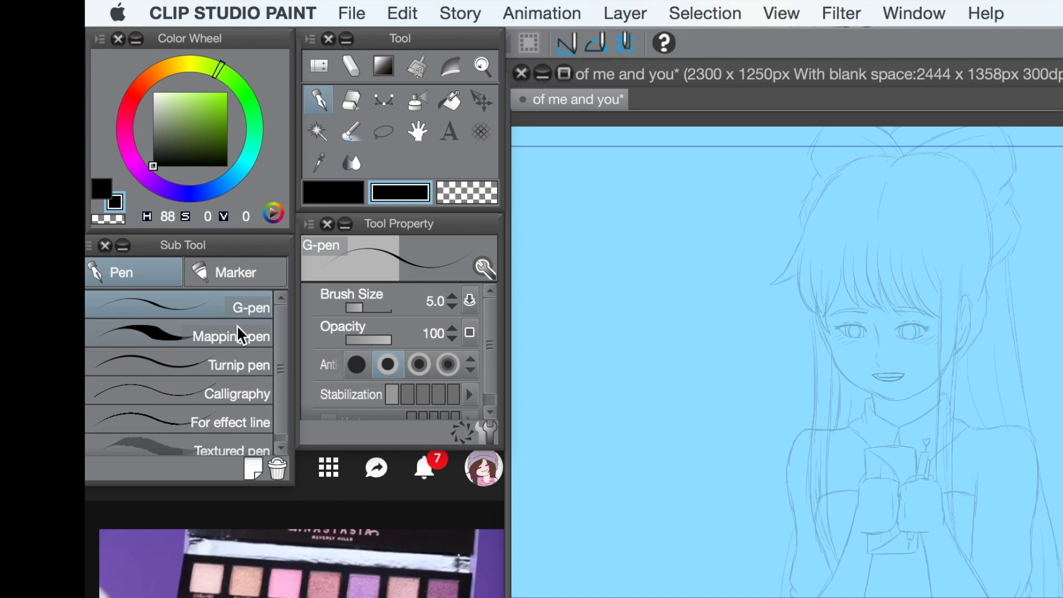
Step: Draw test strokes with the G-pen, Mapping pen and Fill-in-mono pen at size 73.7
mouse_move(581, 261)
left_mouse_down()
mouse_move(639, 201)
mouse_move(604, 300)
mouse_move(592, 389)
mouse_move(694, 364)
mouse_move(769, 384)
mouse_move(775, 441)
mouse_move(730, 564)
left_mouse_up()
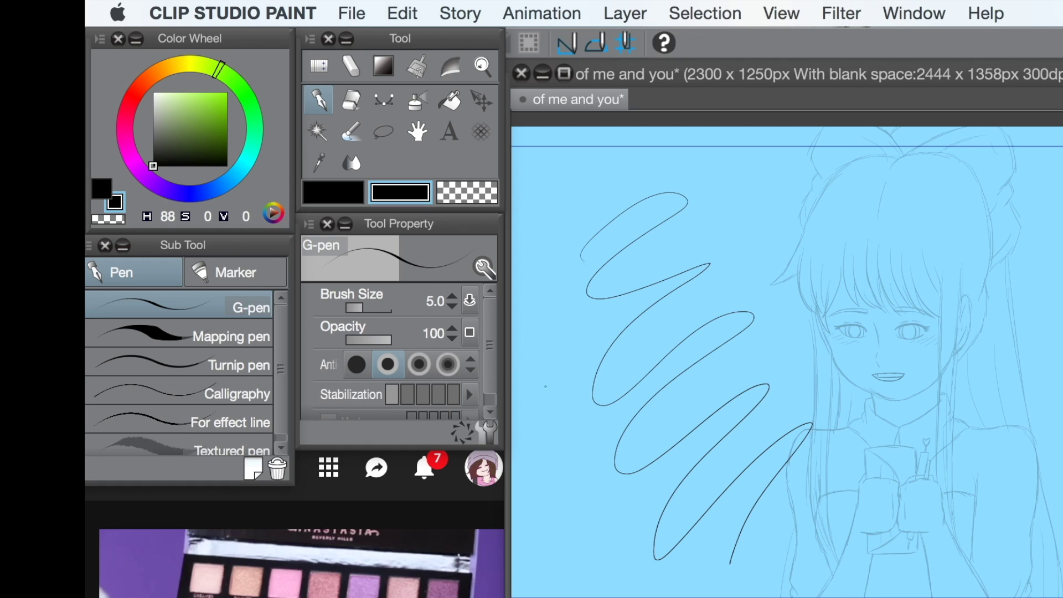
left_click(259, 339)
mouse_move(792, 217)
left_mouse_down()
mouse_move(829, 258)
mouse_move(855, 380)
mouse_move(936, 404)
left_mouse_up()
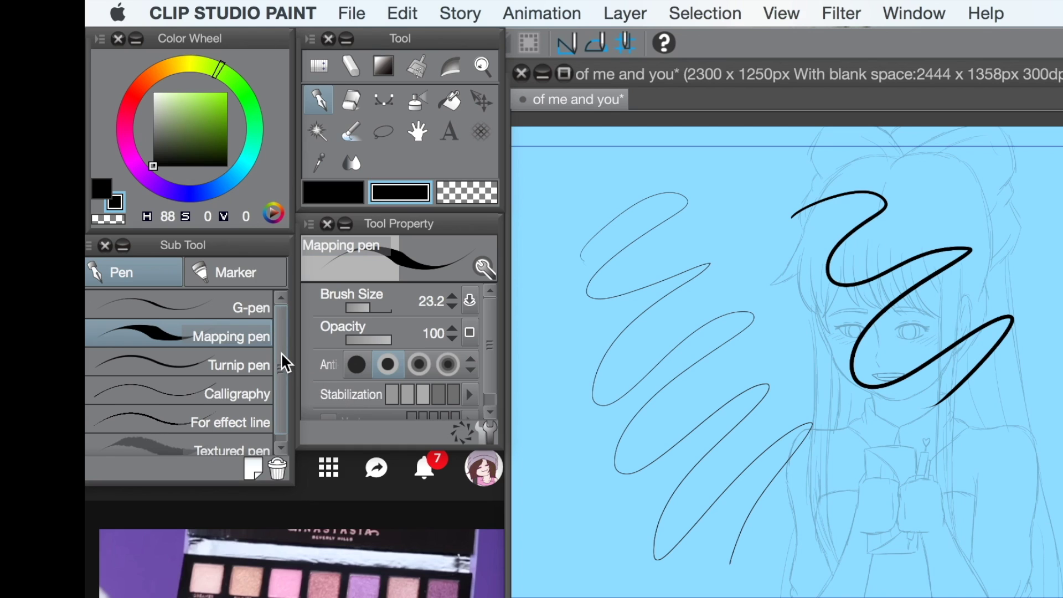
left_click(257, 297)
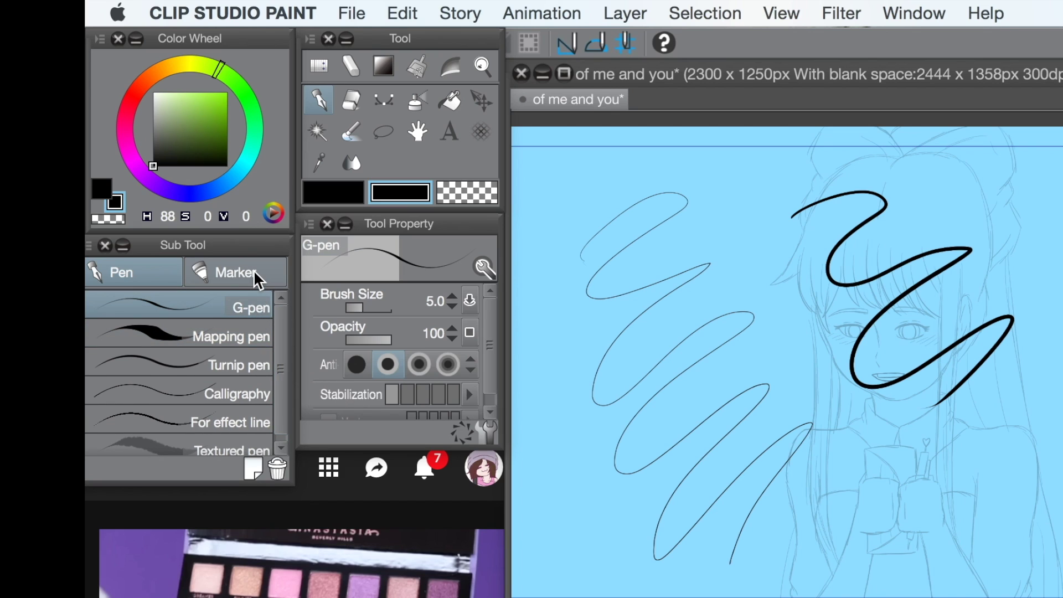
left_click(249, 271)
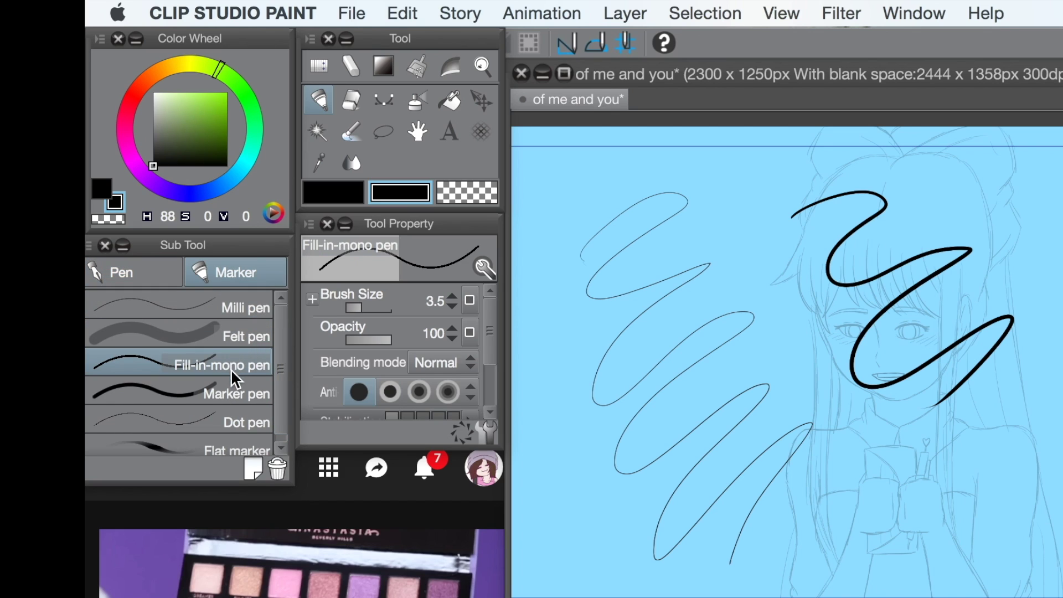
left_click_drag(364, 309, 377, 308)
mouse_move(905, 205)
left_mouse_down()
mouse_move(916, 194)
mouse_move(943, 238)
mouse_move(959, 302)
mouse_move(906, 273)
mouse_move(878, 201)
mouse_move(861, 246)
left_mouse_up()
left_click(156, 270)
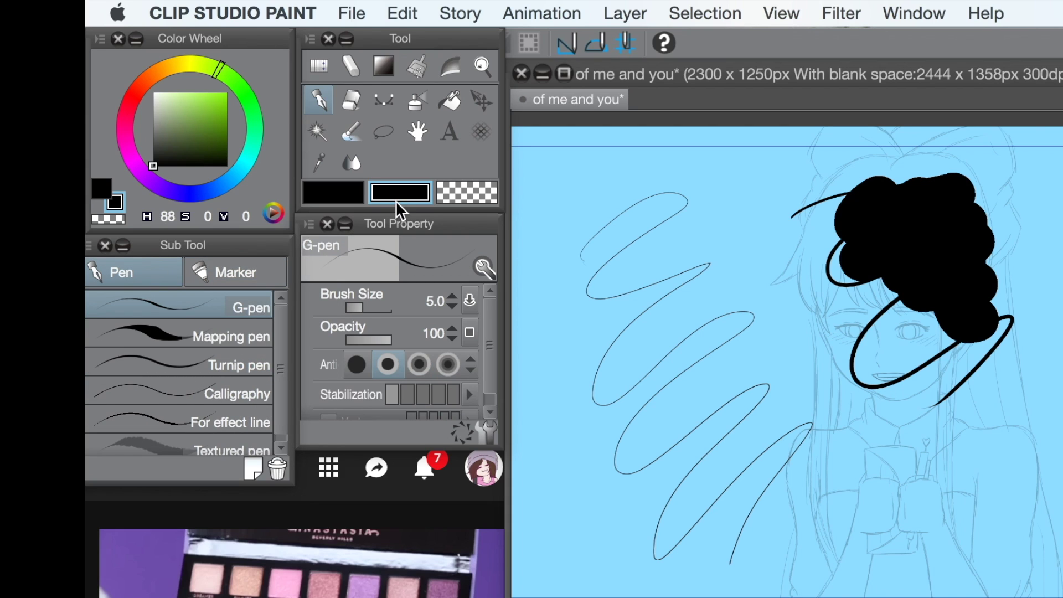
Step: Erase and undo all test strokes, then choose the Continuous curve tool at size 3.0
key("Delete")
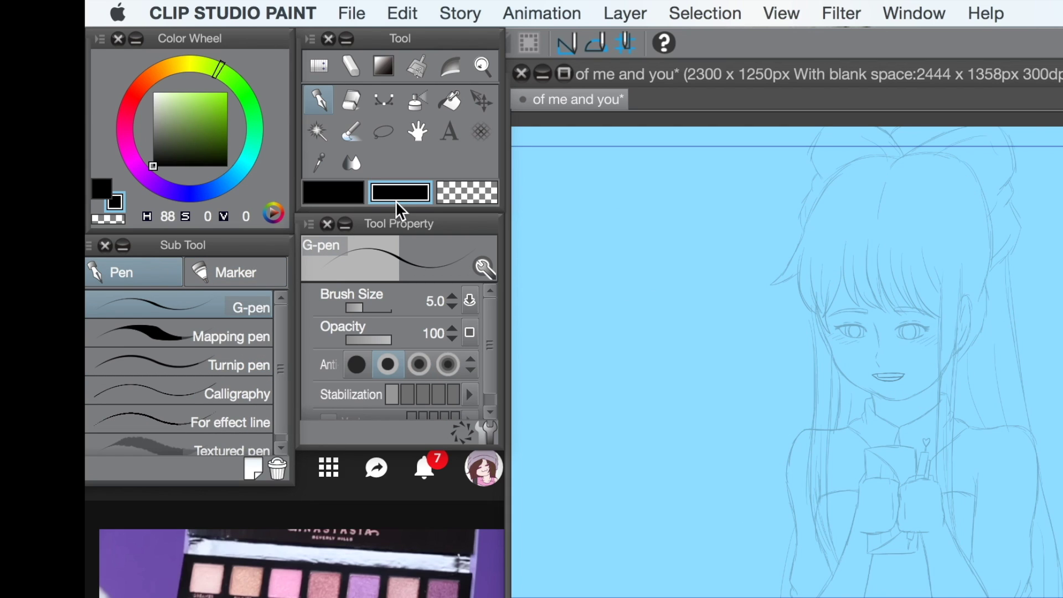
left_click(353, 98)
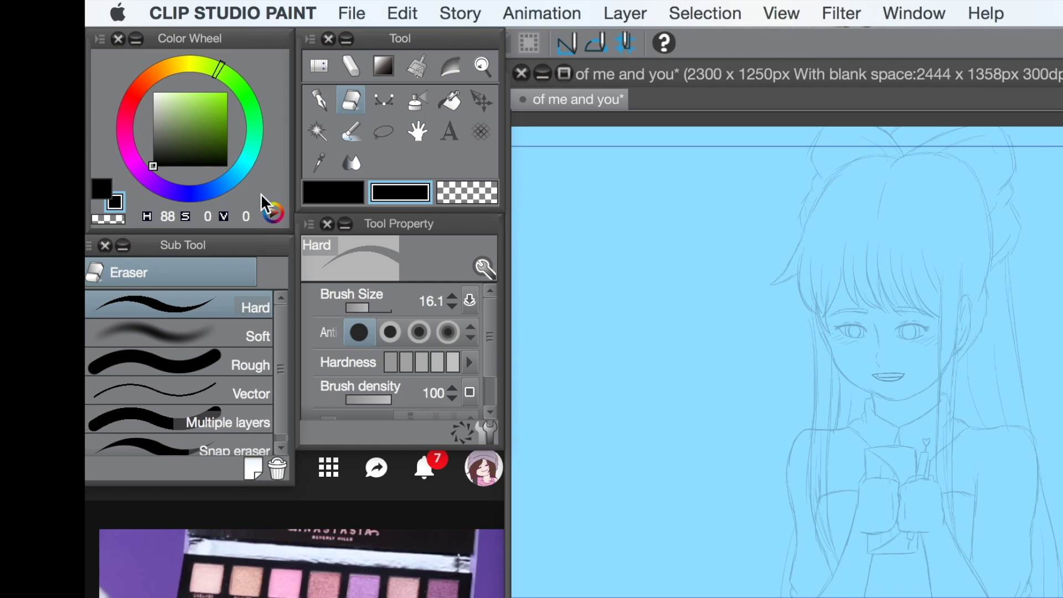
key("p")
mouse_move(626, 203)
left_mouse_down()
mouse_move(607, 227)
mouse_move(670, 419)
mouse_move(713, 451)
left_mouse_up()
left_click(350, 100)
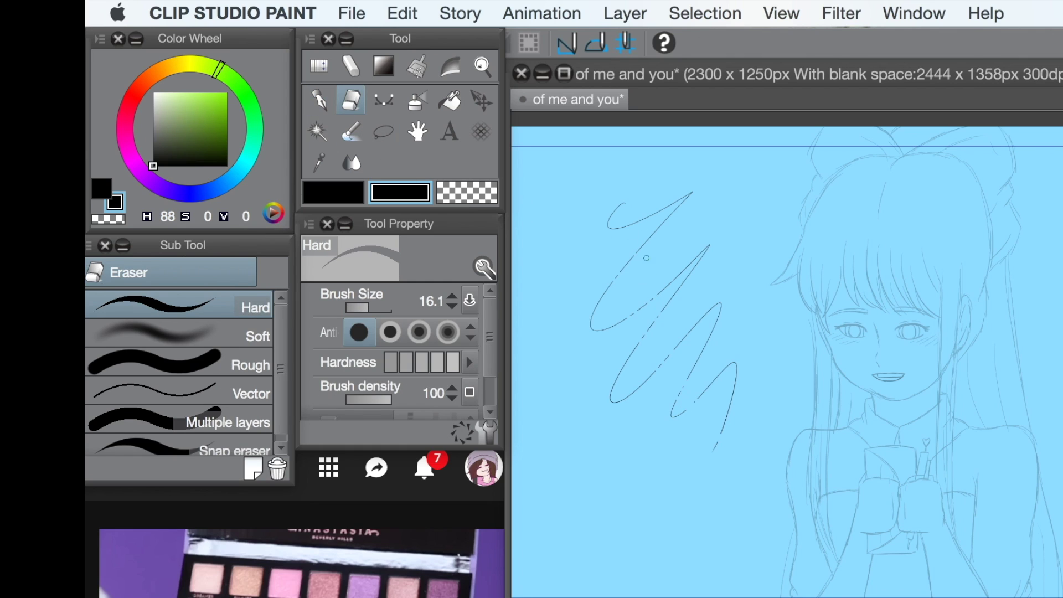
key("ctrl+z")
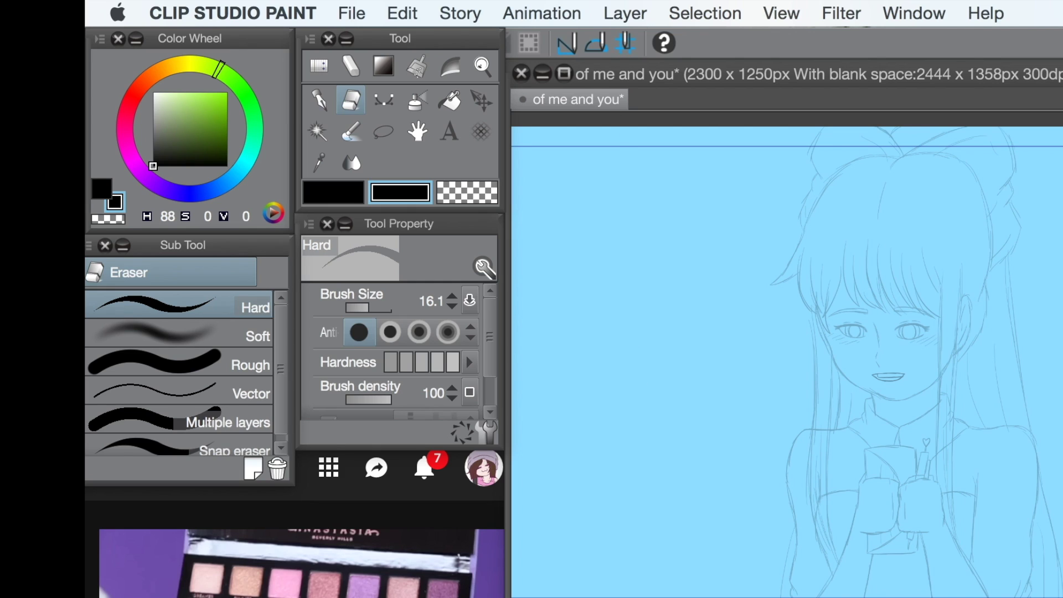
left_click(394, 99)
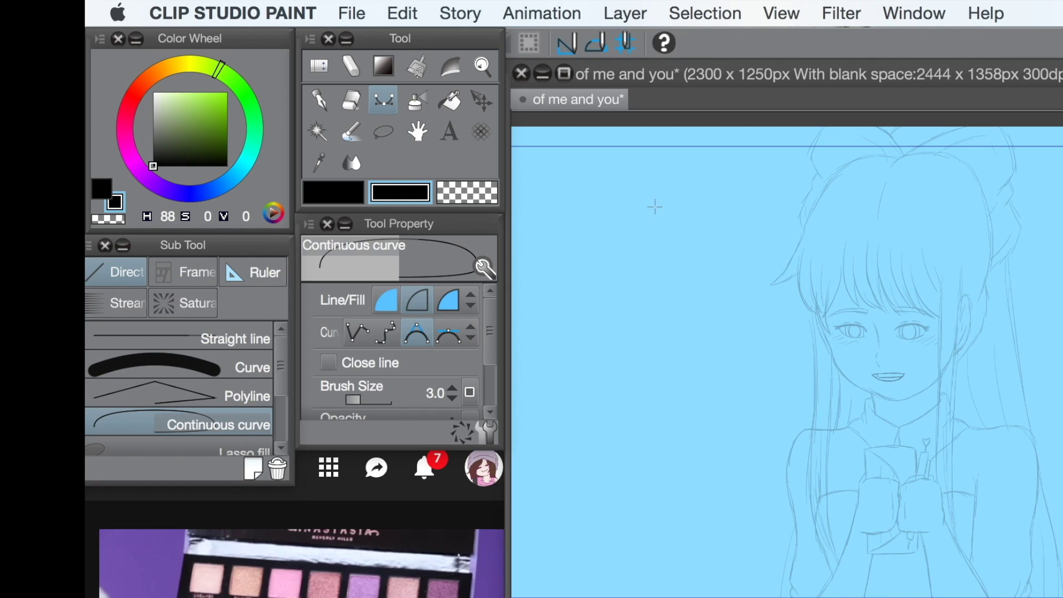
scroll(902, 375, "up", 5)
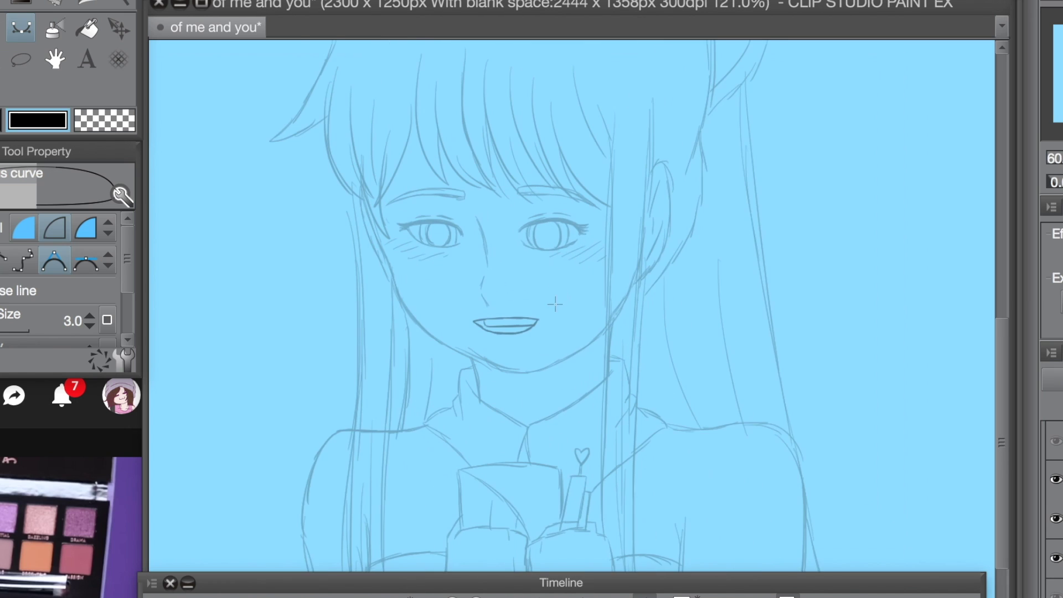
Step: Ink a continuous jawline curve from the left cheek around the chin, then reset zoom and pick Fill
scroll(539, 304, "down", 2)
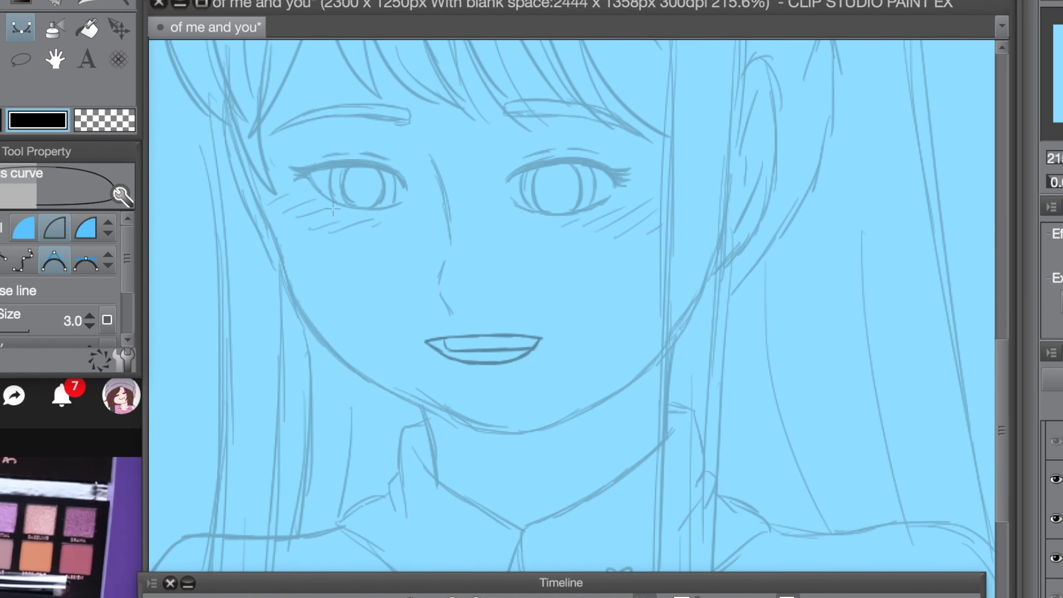
left_click(230, 125)
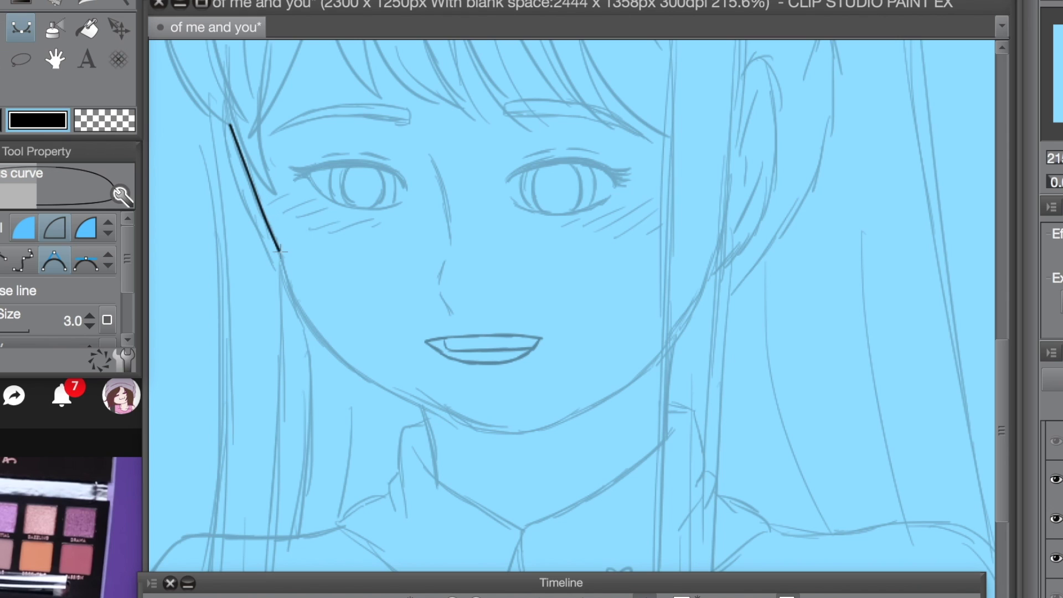
left_click(286, 280)
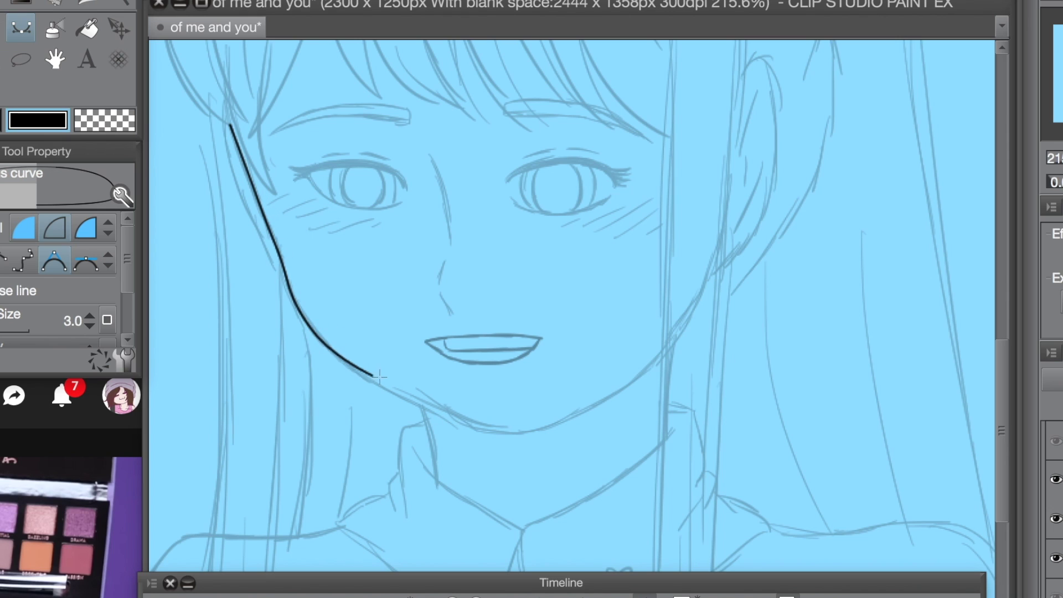
mouse_move(479, 428)
left_mouse_down()
mouse_move(545, 430)
mouse_move(590, 415)
mouse_move(688, 320)
left_mouse_up()
key("ctrl+minus")
key("ctrl+minus")
key("ctrl+minus")
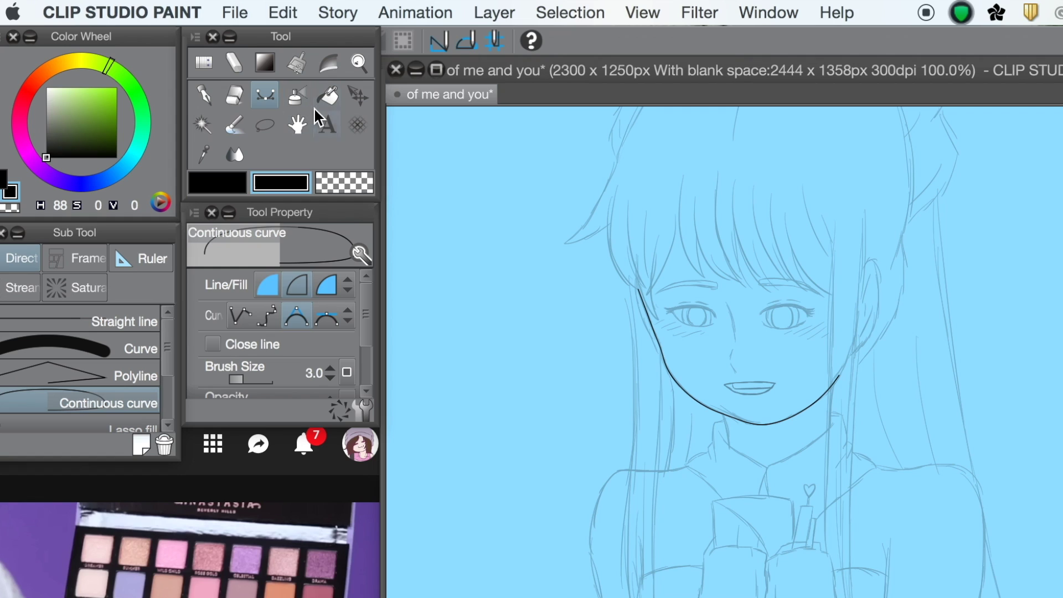
left_click(328, 94)
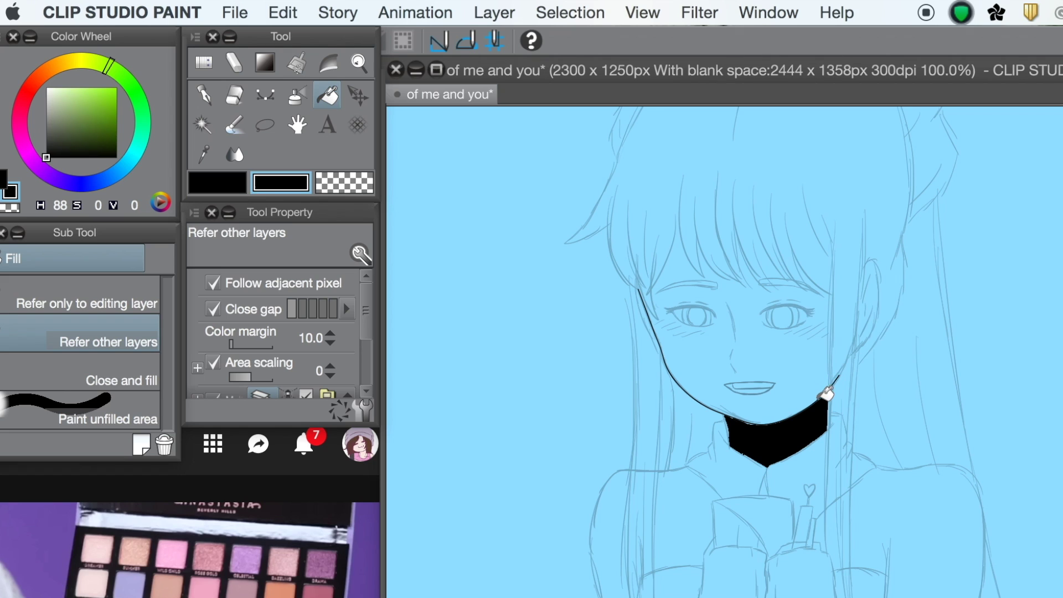
Step: Undo the black fill under the chin and shift the chin line right and down
key("super+z")
left_click(360, 97)
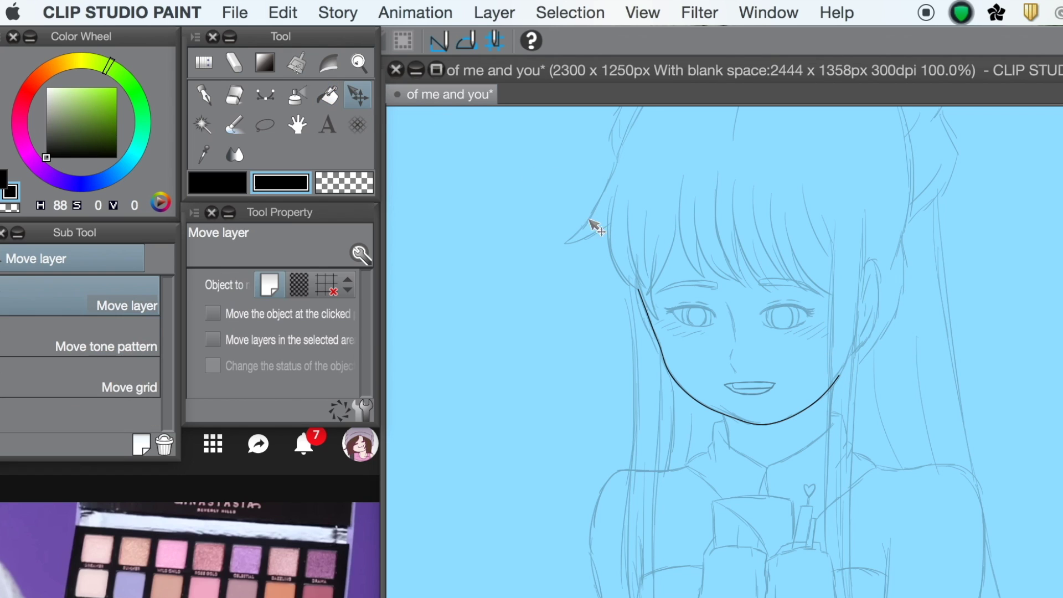
left_click_drag(748, 382, 755, 356)
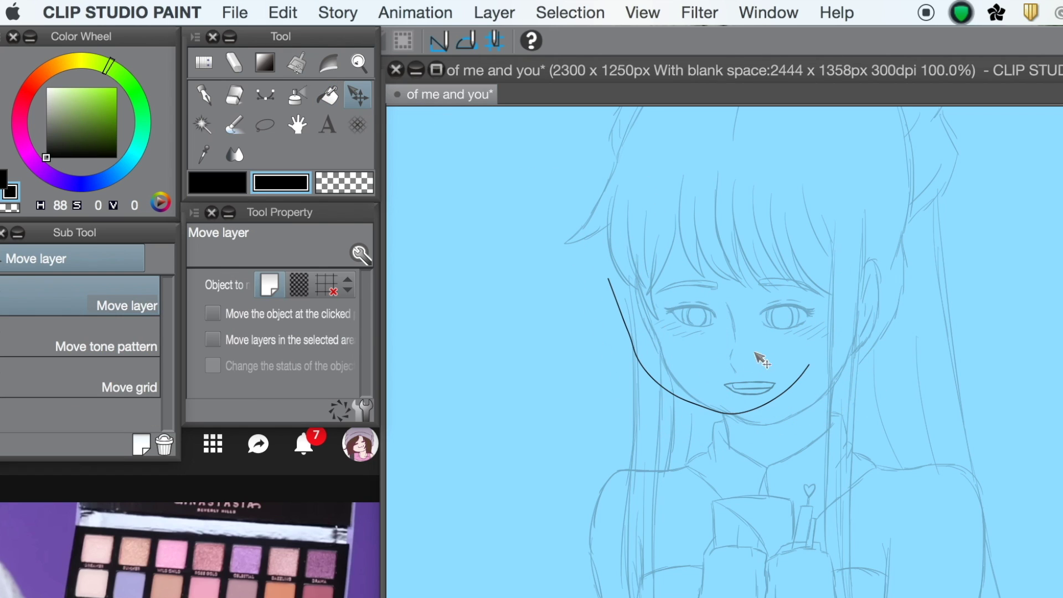
left_click_drag(653, 291, 684, 300)
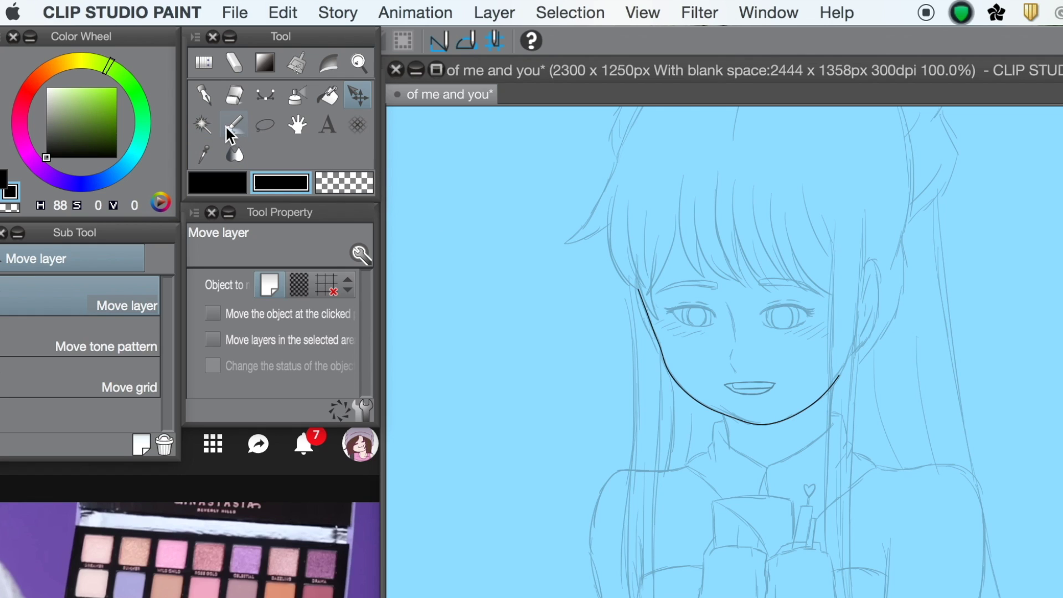
Step: Select the black chin line by clicking, then clear the selection
left_click(203, 125)
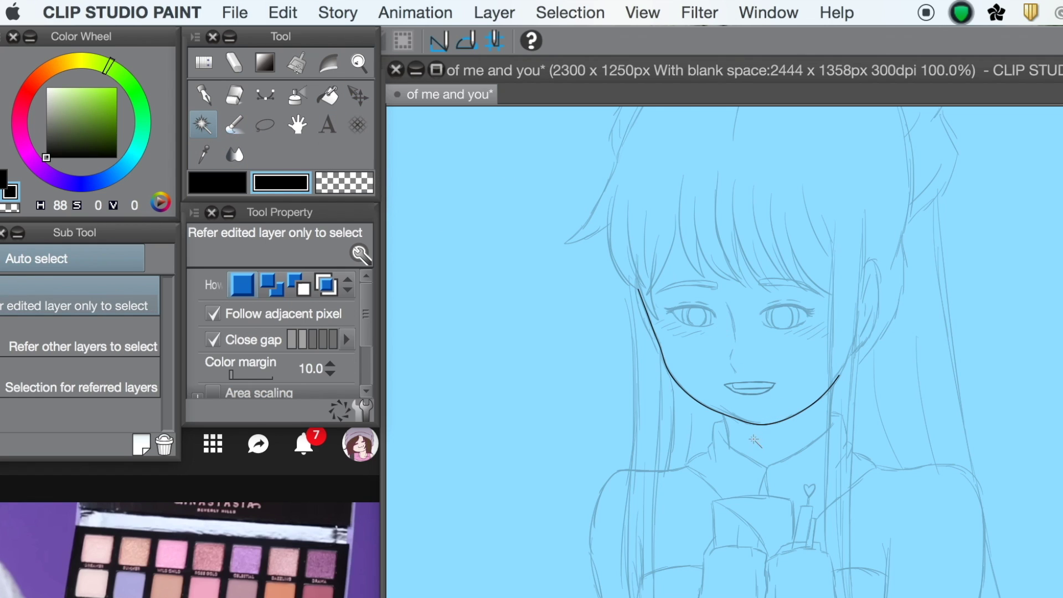
left_click(786, 418)
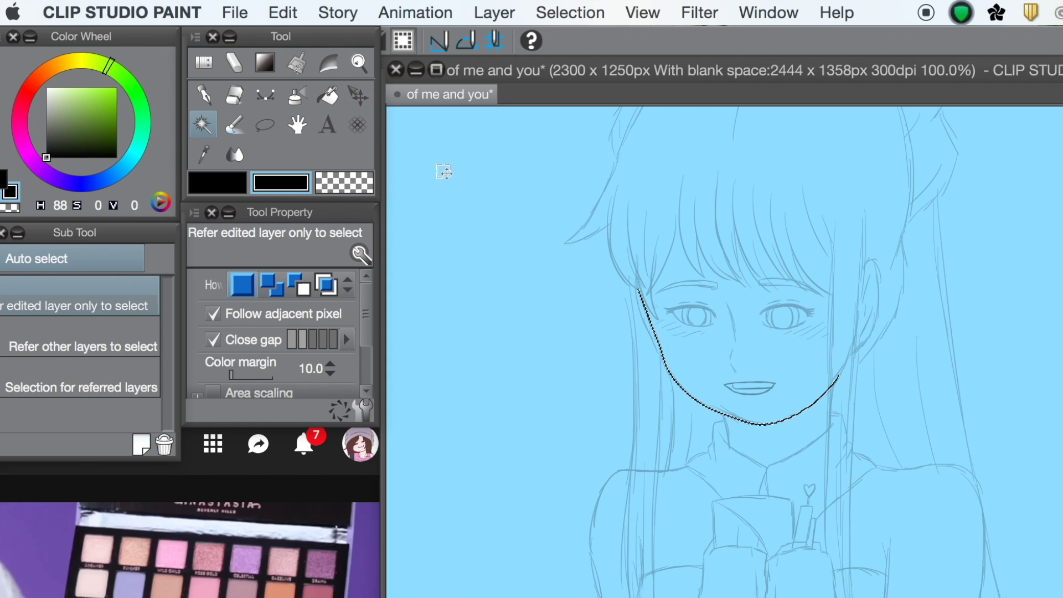
left_click(598, 15)
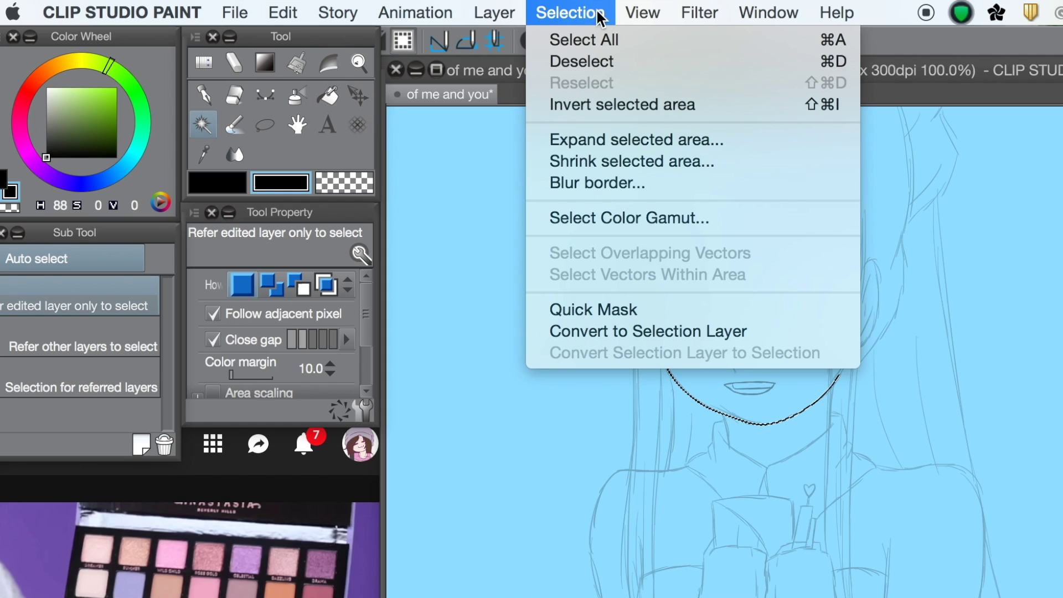
left_click(614, 61)
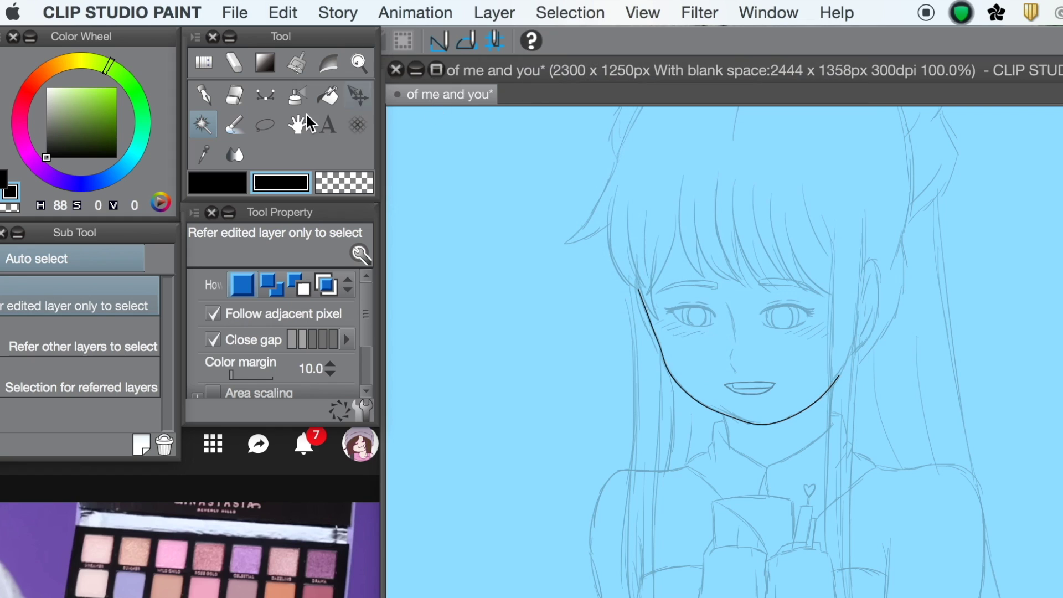
Step: Lasso the face and chest area, test moving it, undo, and deselect
left_click(271, 125)
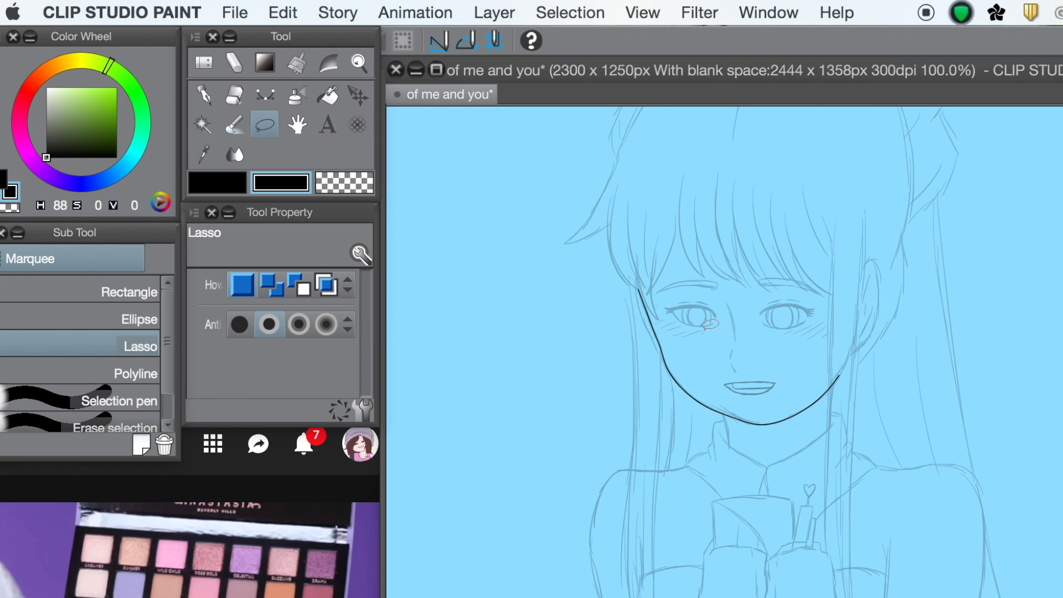
mouse_move(715, 285)
left_mouse_down()
mouse_move(643, 222)
mouse_move(577, 423)
mouse_move(873, 491)
mouse_move(896, 295)
mouse_move(729, 254)
mouse_move(682, 274)
left_mouse_up()
left_click(358, 95)
left_click_drag(846, 281, 930, 297)
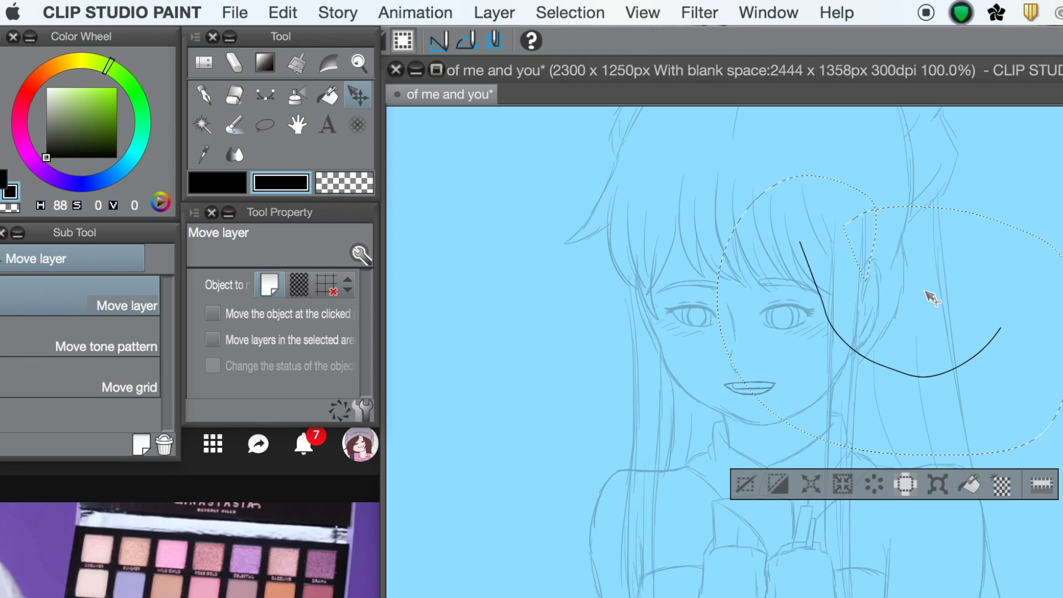
key("super+z")
left_click(588, 13)
left_click(576, 64)
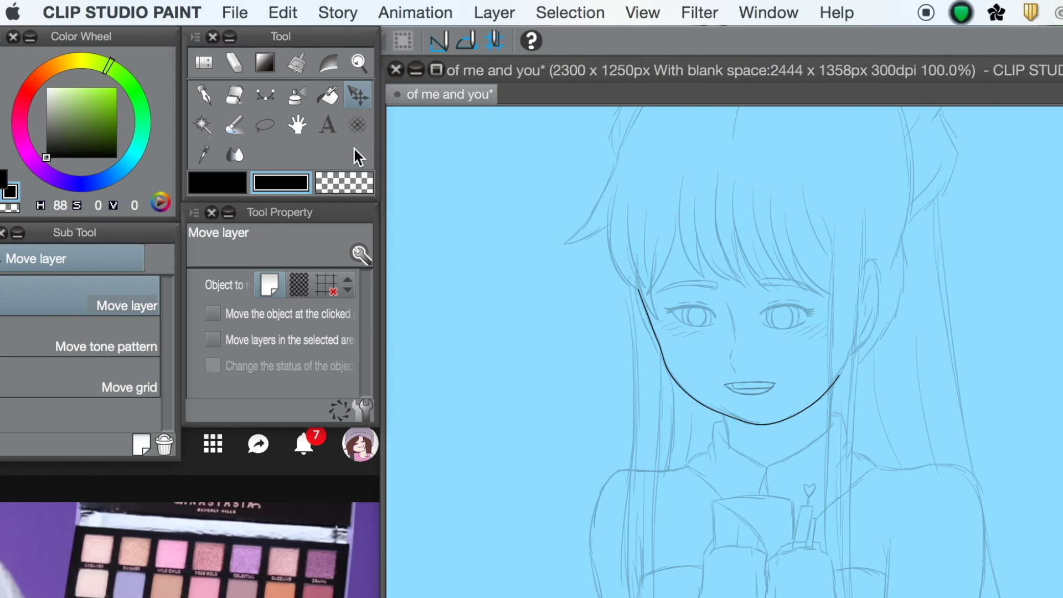
Step: Pick the G-pen, test and undo a huge stroke, then set size to 5
left_click(204, 96)
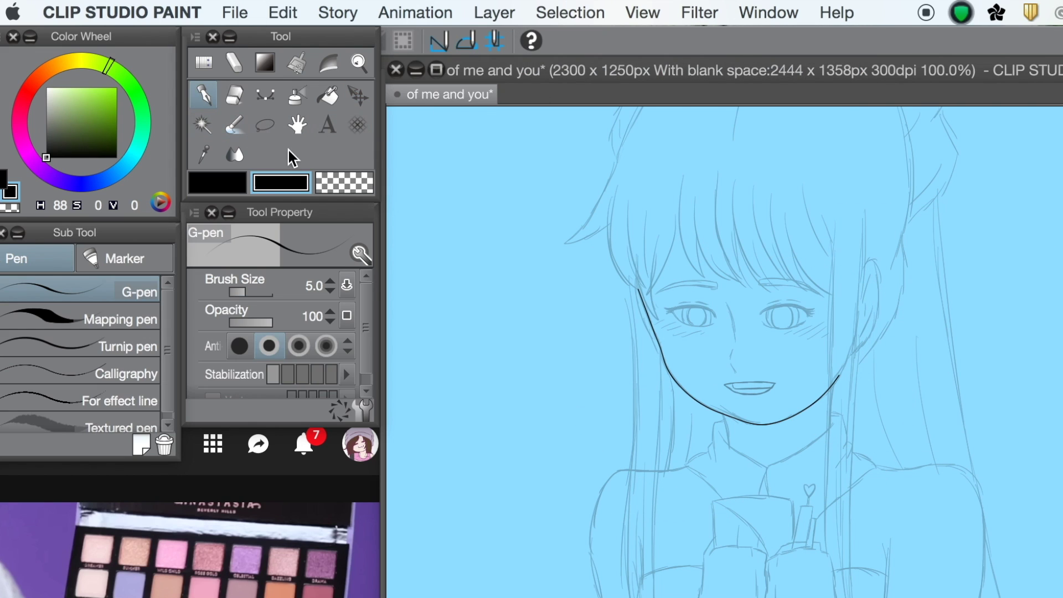
mouse_move(274, 293)
left_mouse_down()
mouse_move(257, 291)
mouse_move(467, 262)
left_mouse_up()
mouse_move(540, 250)
left_mouse_down()
mouse_move(582, 310)
mouse_move(687, 266)
left_mouse_up()
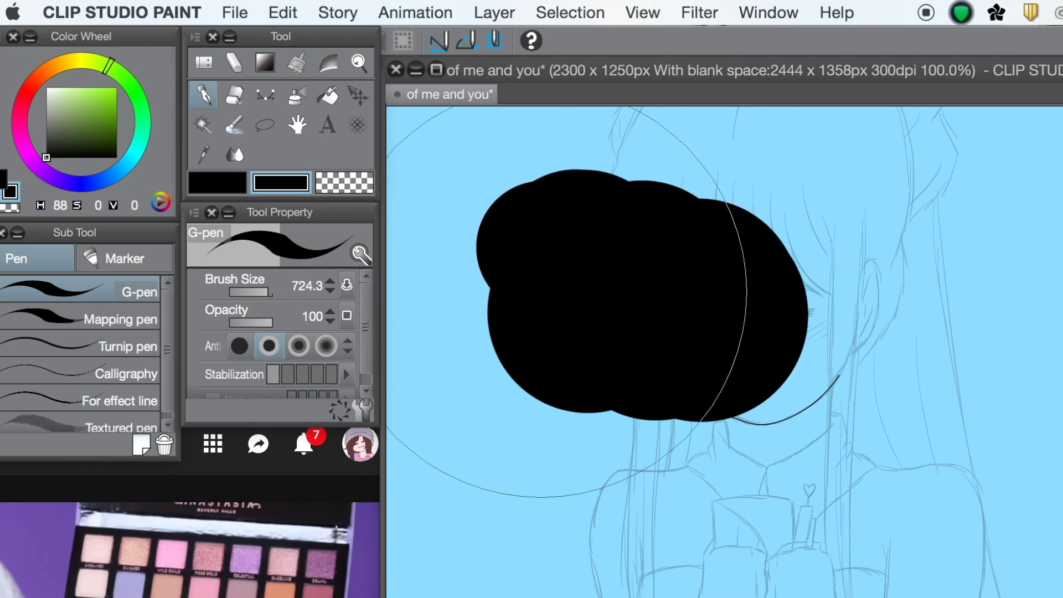
key("super+z")
left_click(244, 291)
left_click(330, 282)
left_click(330, 282)
left_click(330, 282)
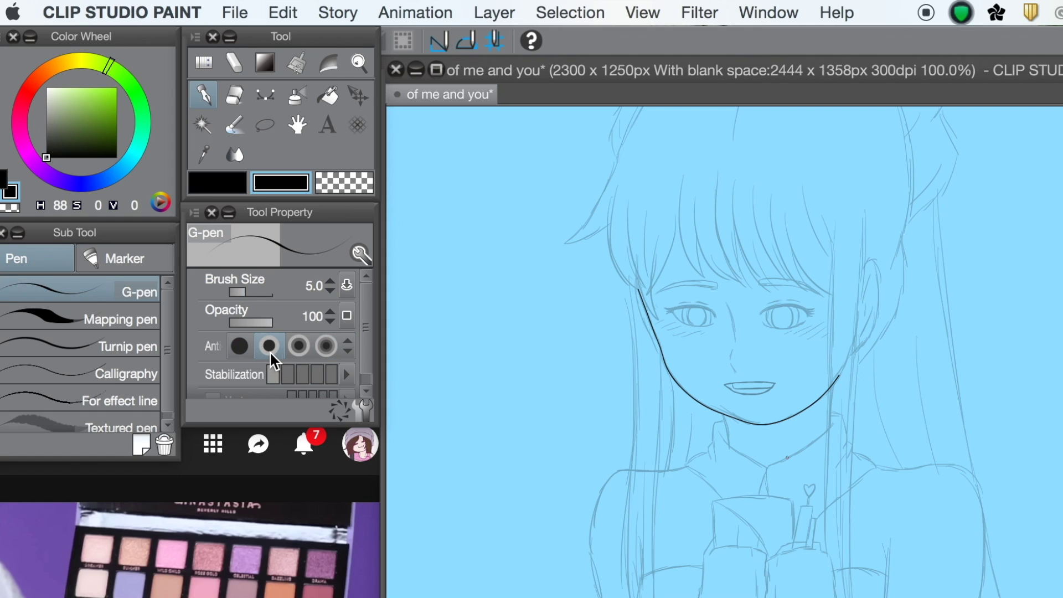
Step: Test a size-34 G-pen with anti-aliasing off, strong, and second level
left_click(253, 291)
left_click(239, 347)
mouse_move(507, 214)
left_mouse_down()
mouse_move(609, 282)
mouse_move(607, 366)
mouse_move(631, 420)
left_mouse_up()
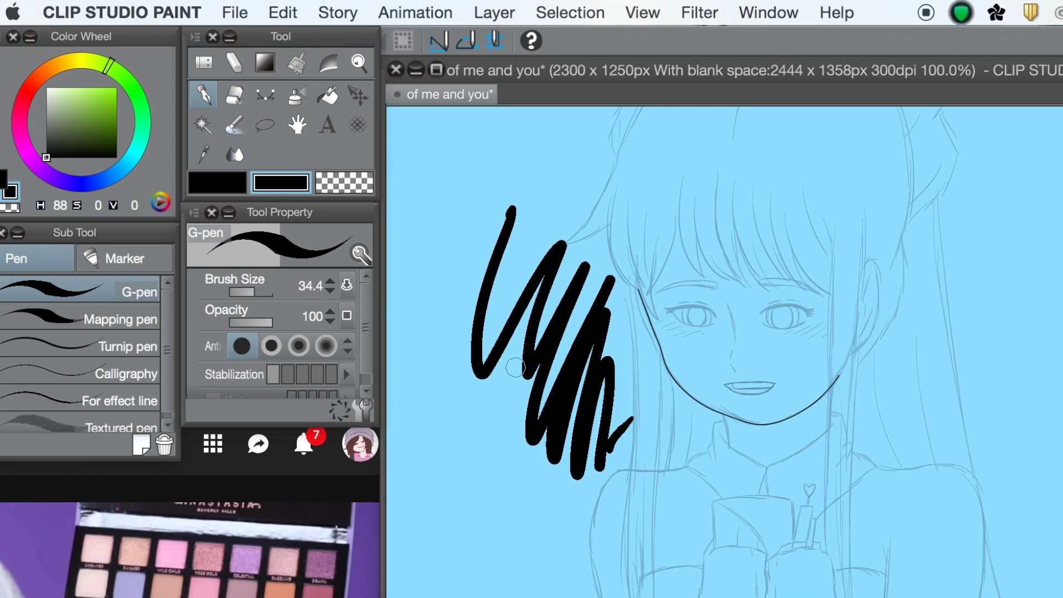
left_click(326, 346)
mouse_move(695, 224)
left_mouse_down()
mouse_move(742, 177)
mouse_move(896, 191)
mouse_move(956, 261)
mouse_move(814, 444)
left_mouse_up()
mouse_move(836, 426)
left_mouse_down()
mouse_move(948, 380)
mouse_move(1036, 364)
mouse_move(964, 490)
left_mouse_up()
left_click(270, 347)
Step: Remove the test scribbles and set the G-pen brush size back to 5.0
key("Delete")
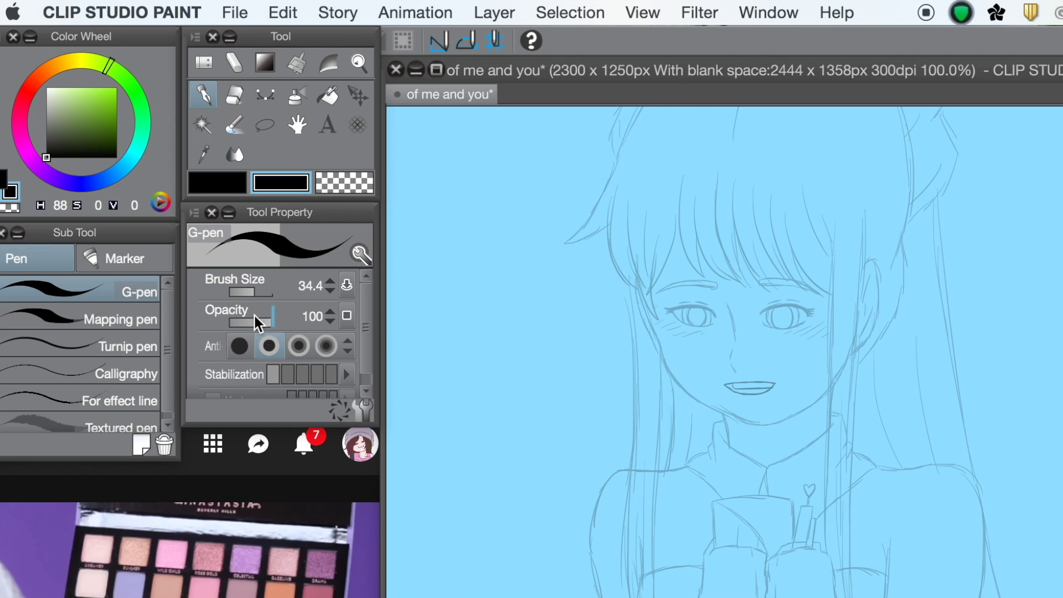
key("super+z")
key("super+z")
key("super+z")
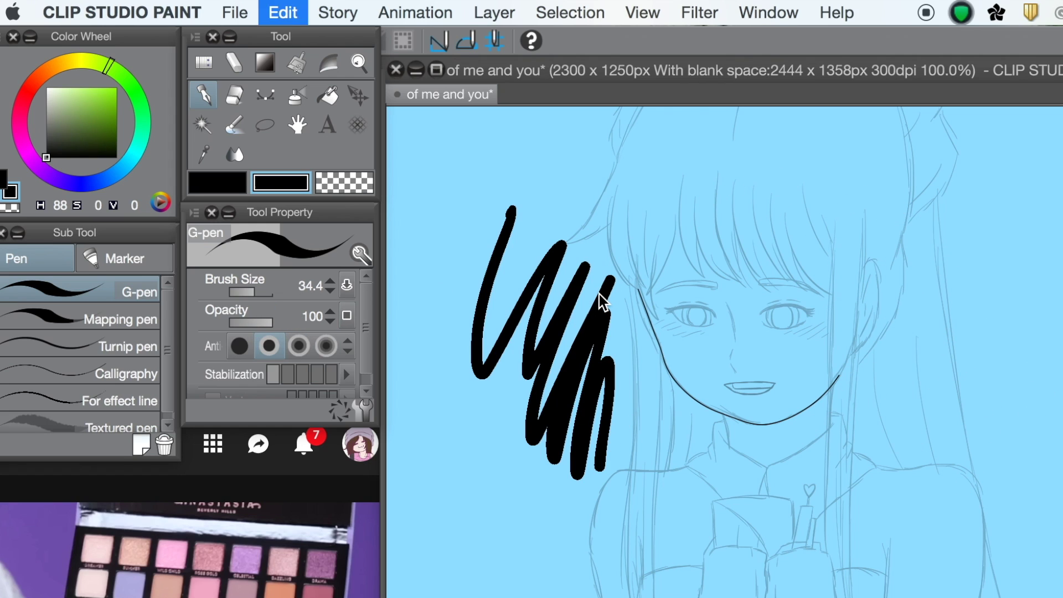
left_click(247, 290)
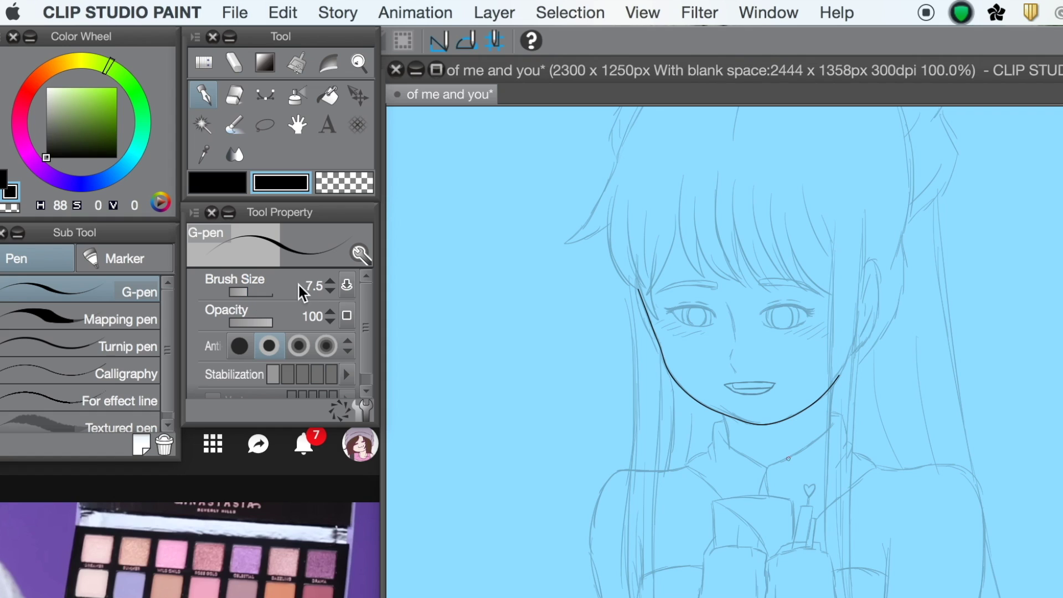
left_click(330, 291)
left_click(330, 290)
left_click(330, 291)
left_click(330, 290)
left_click(330, 291)
left_click(330, 290)
left_click(330, 282)
scroll(736, 372, "up", 5)
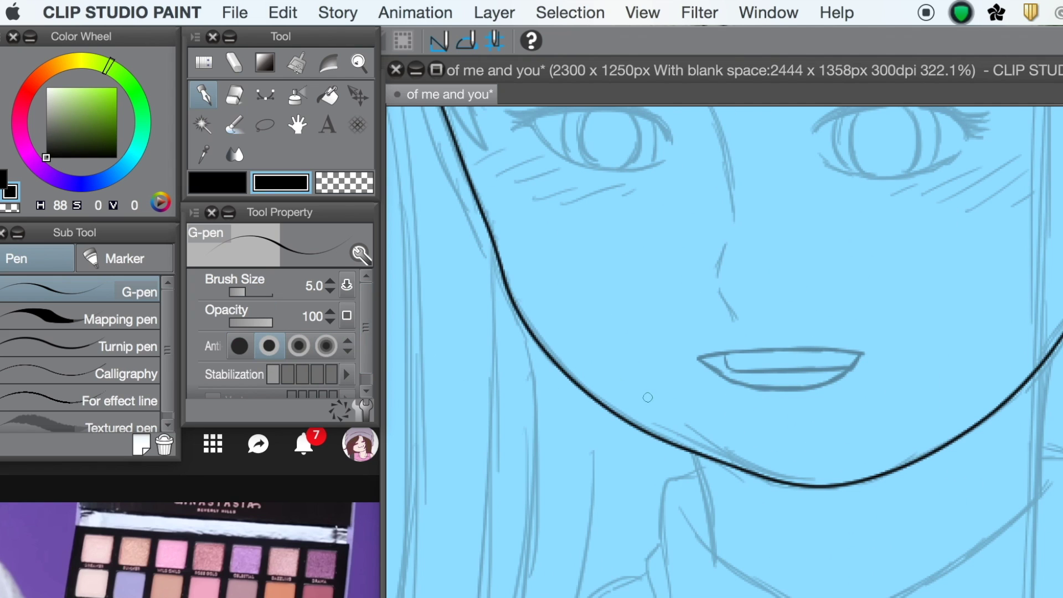
Step: Ink three continuous-curve hair strands, two on the right side and one on the left
scroll(669, 343, "down", 4)
key("u")
scroll(720, 349, "right", 2)
left_click(747, 195)
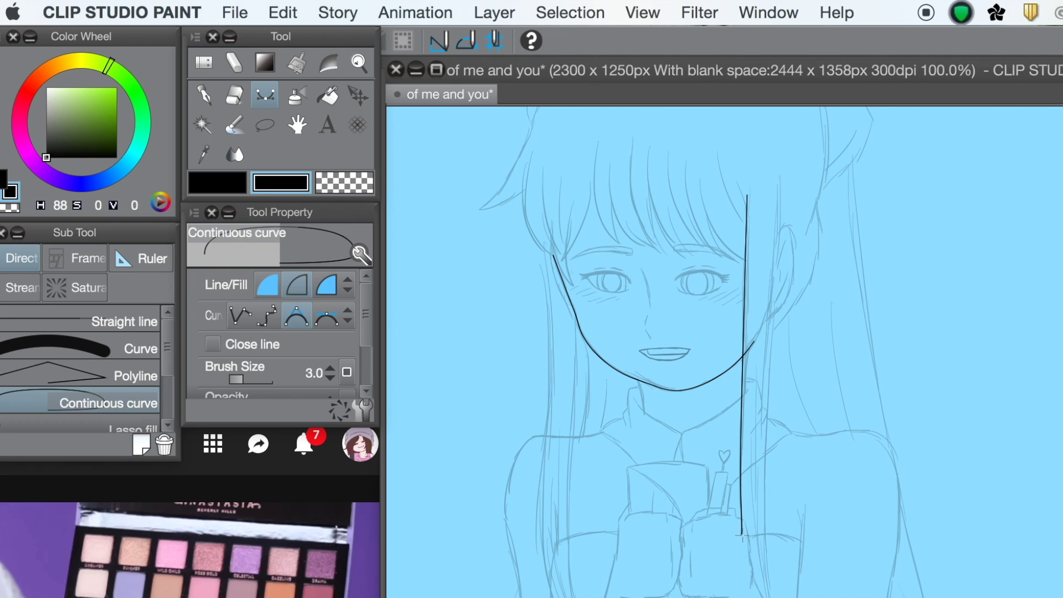
left_click(778, 180)
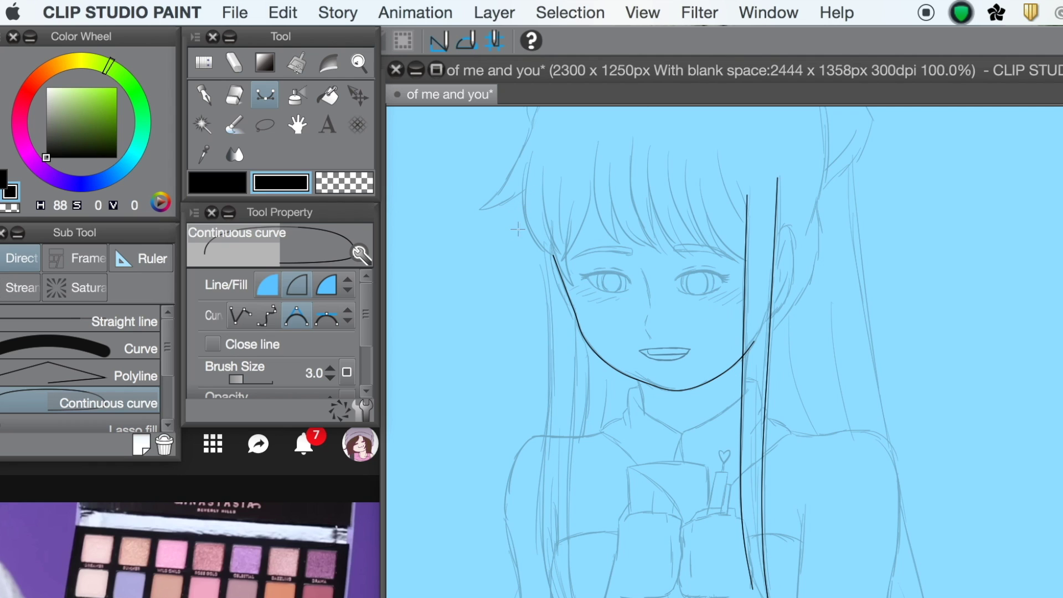
left_click(543, 246)
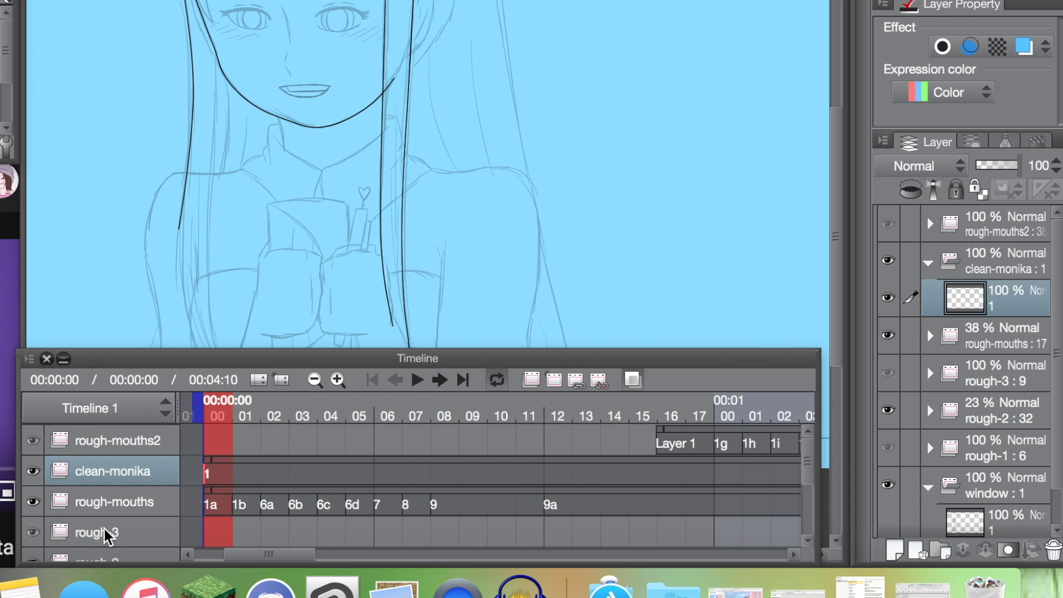
Step: Create a new animation folder above the window layer and name it color-1
left_click_drag(809, 467, 807, 482)
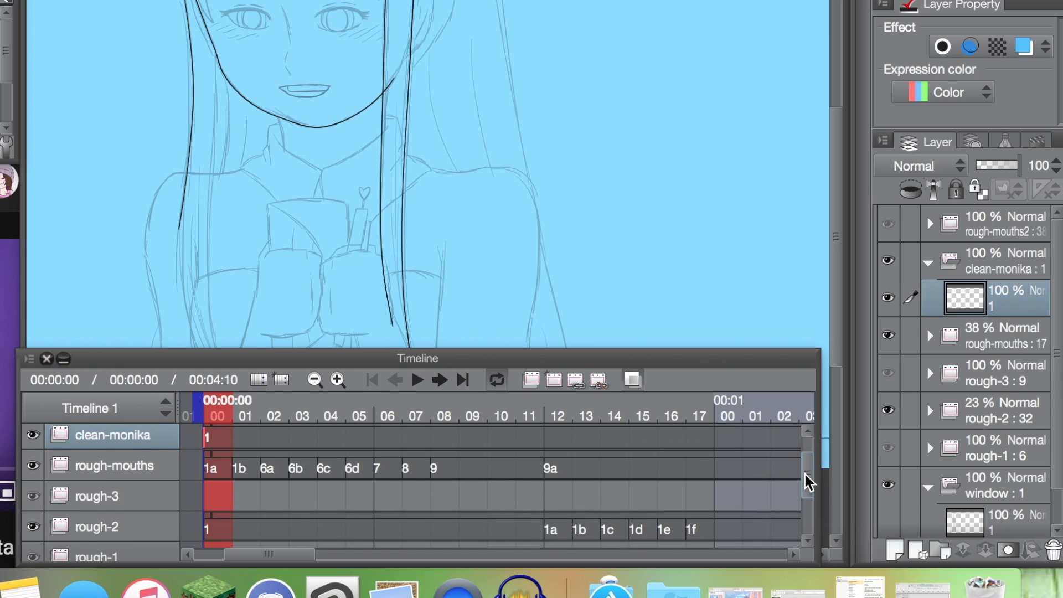
scroll(809, 487, "down", 2)
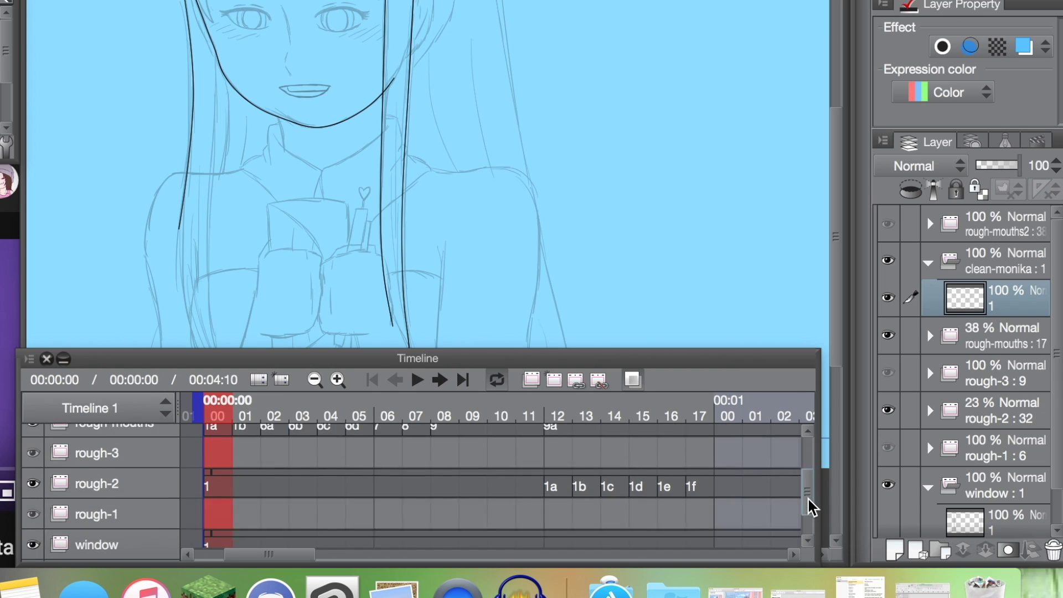
left_click(172, 521)
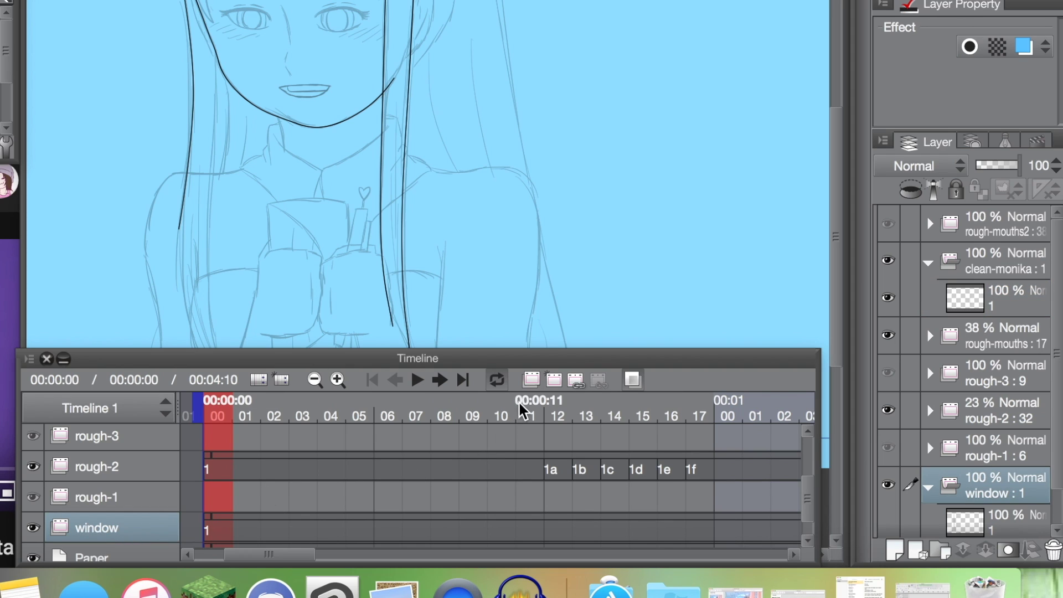
left_click(531, 380)
double_click(123, 535)
type("c")
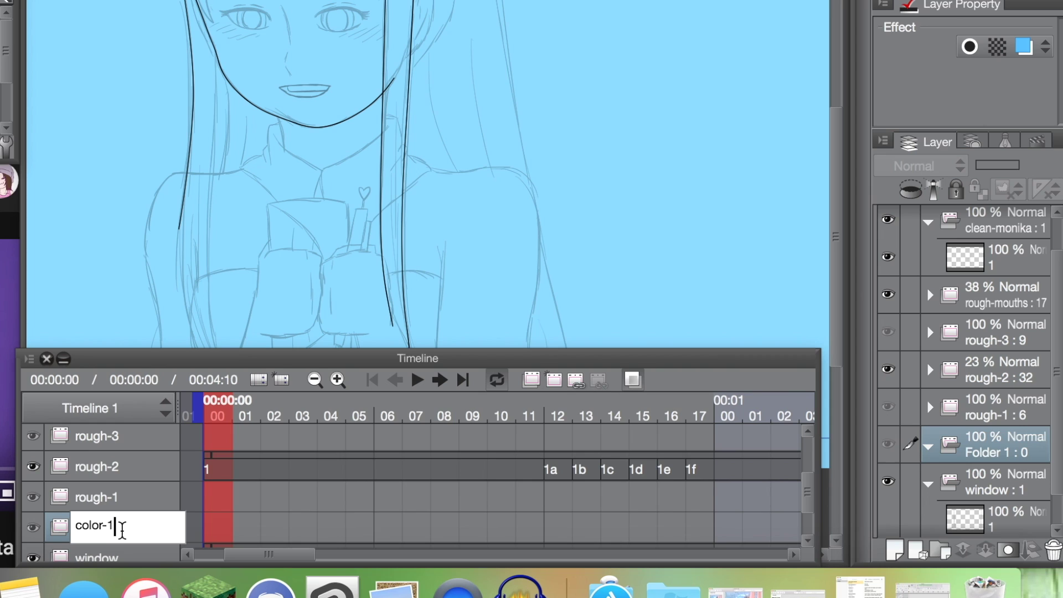
type("olor-1")
key("Return")
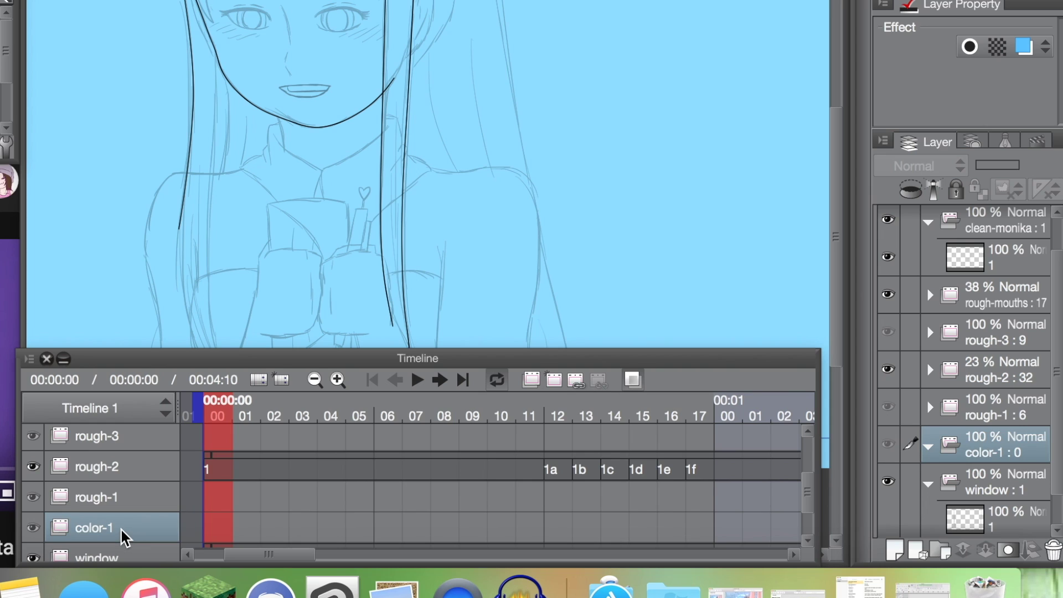
Step: Add a cel at frame 00, then open practicee.clip as a colour reference
left_click(555, 380)
left_click(215, 529)
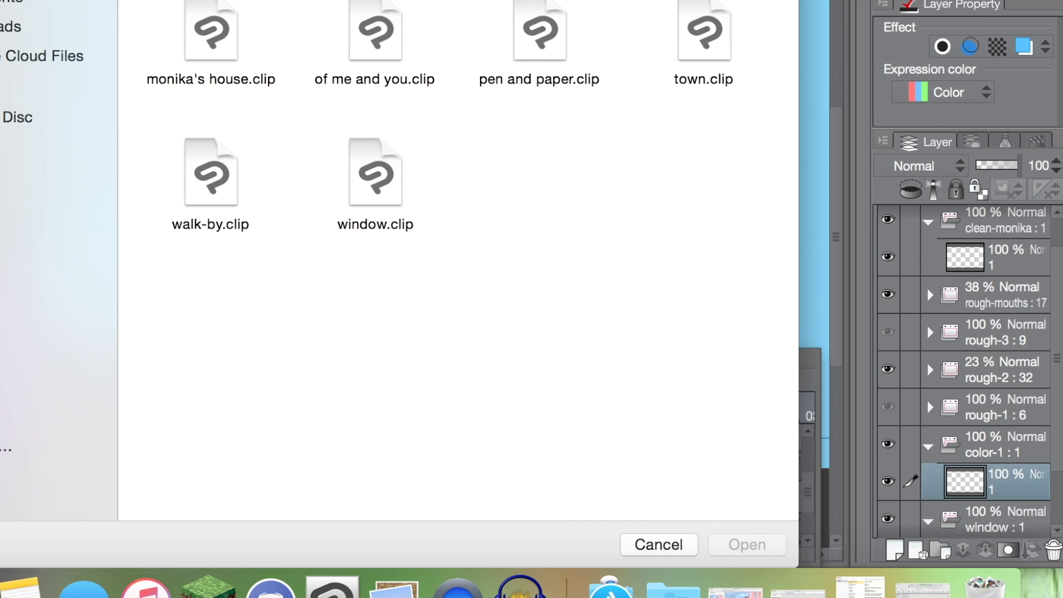
left_click(536, 180)
double_click(536, 180)
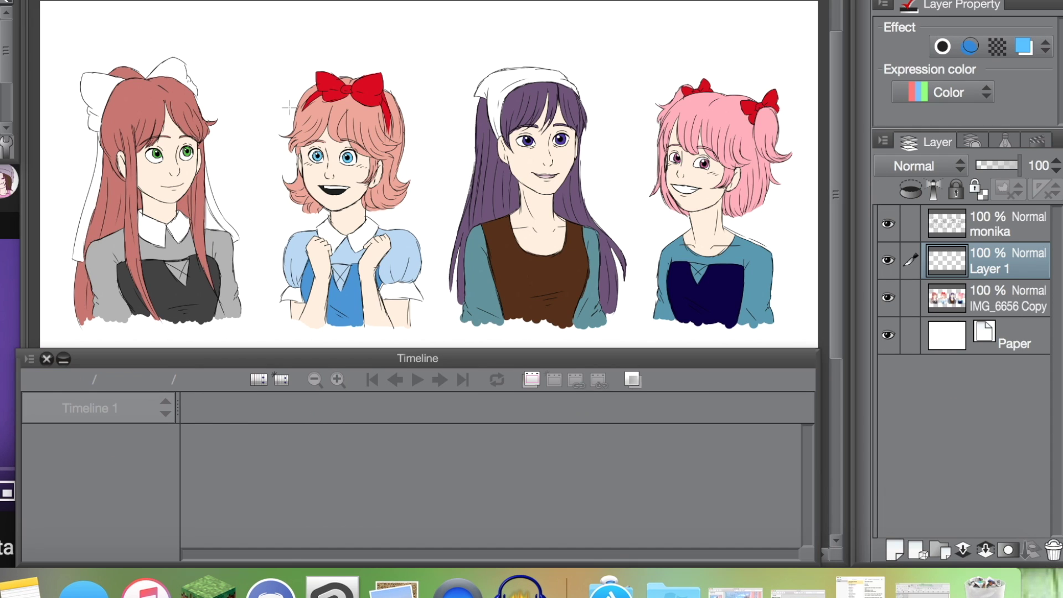
Step: Zoom into practicee.clip and eyedrop the left character's red hair colour
scroll(458, 75, "down", 3)
scroll(480, 209, "up", 1)
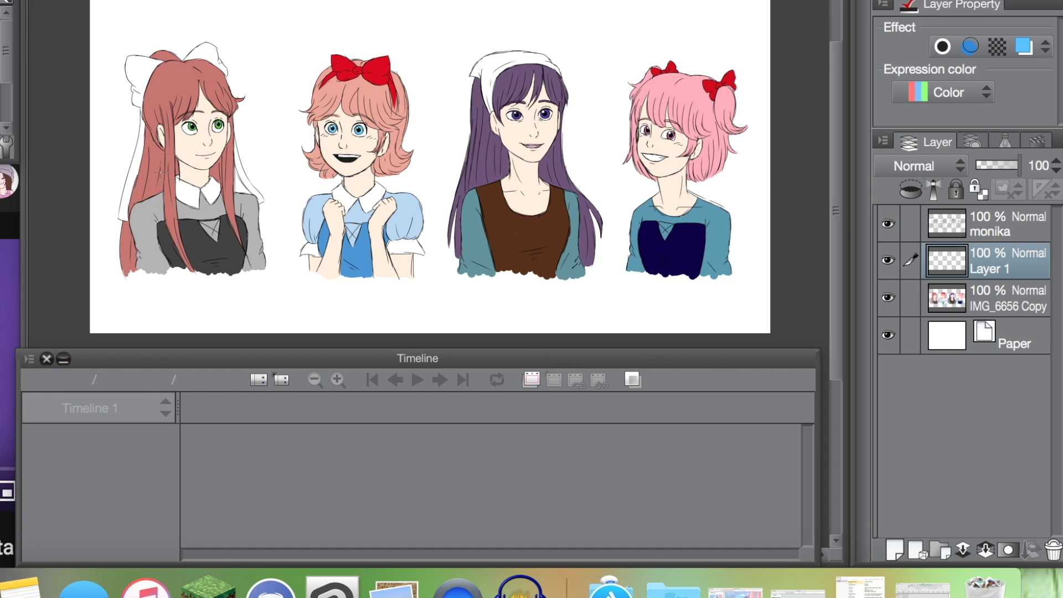
scroll(158, 176, "up", 2)
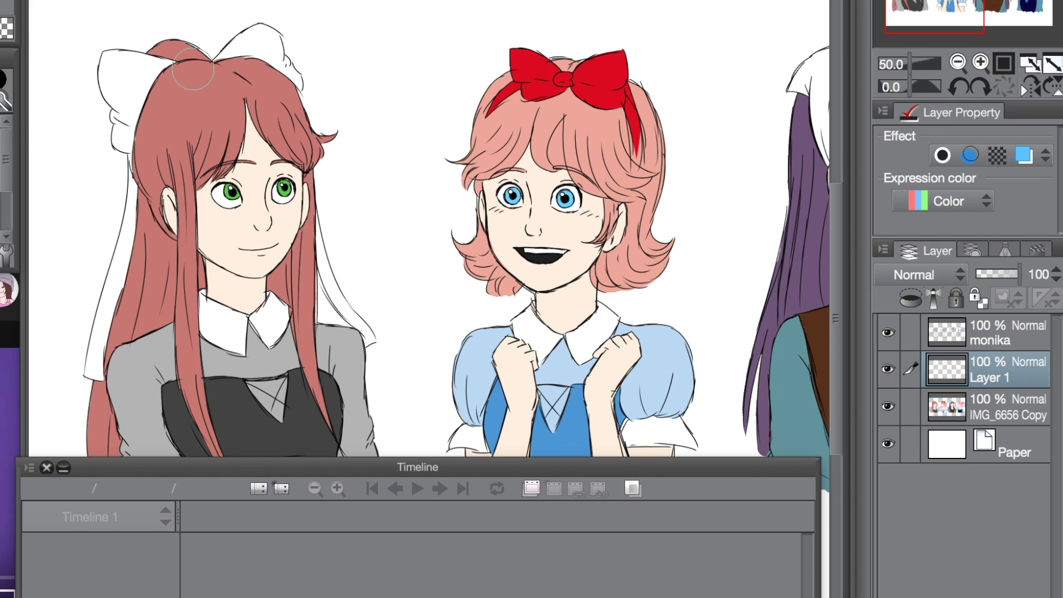
left_click(193, 101, "alt")
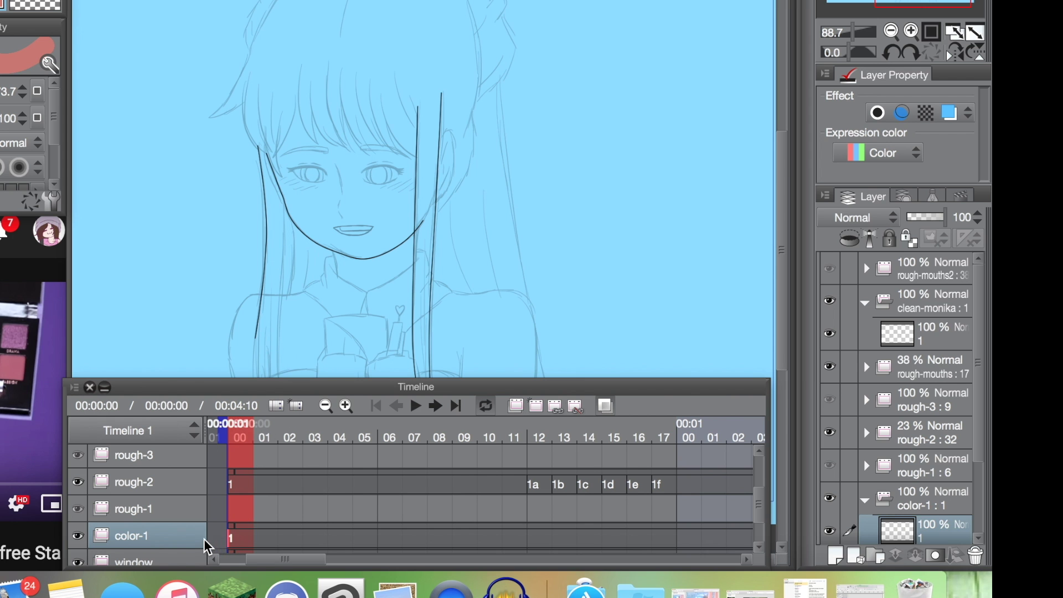
Step: Paint red base colour over the hair, then make the Timeline panel taller
mouse_move(308, 33)
left_mouse_down()
mouse_move(319, 61)
mouse_move(388, 88)
mouse_move(437, 125)
mouse_move(427, 244)
mouse_move(402, 288)
mouse_move(311, 127)
mouse_move(257, 139)
mouse_move(343, 119)
mouse_move(410, 294)
mouse_move(383, 108)
left_mouse_up()
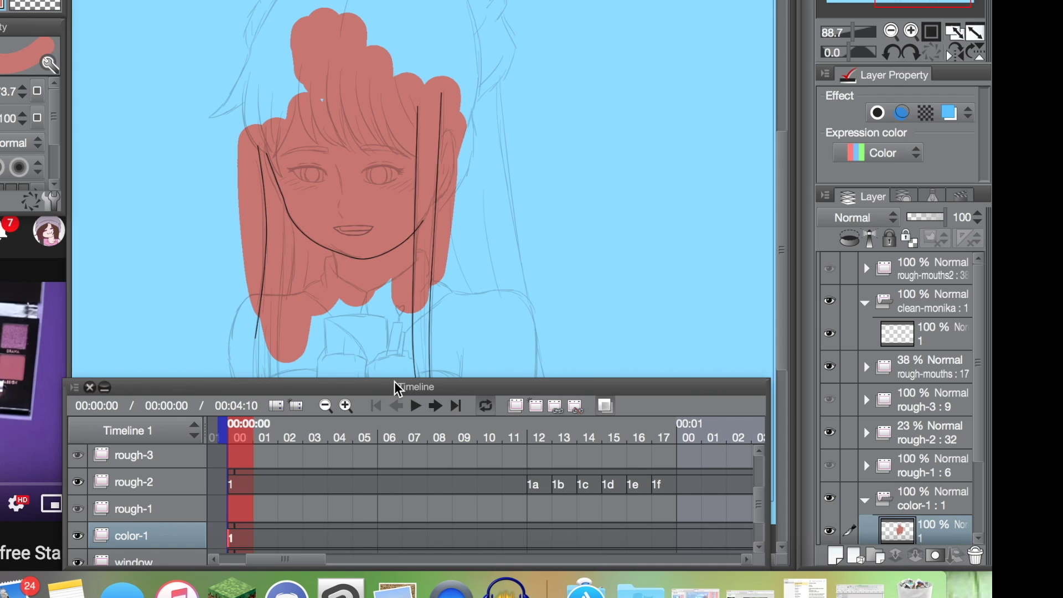
left_click_drag(398, 388, 416, 458)
left_click_drag(201, 451, 239, 256)
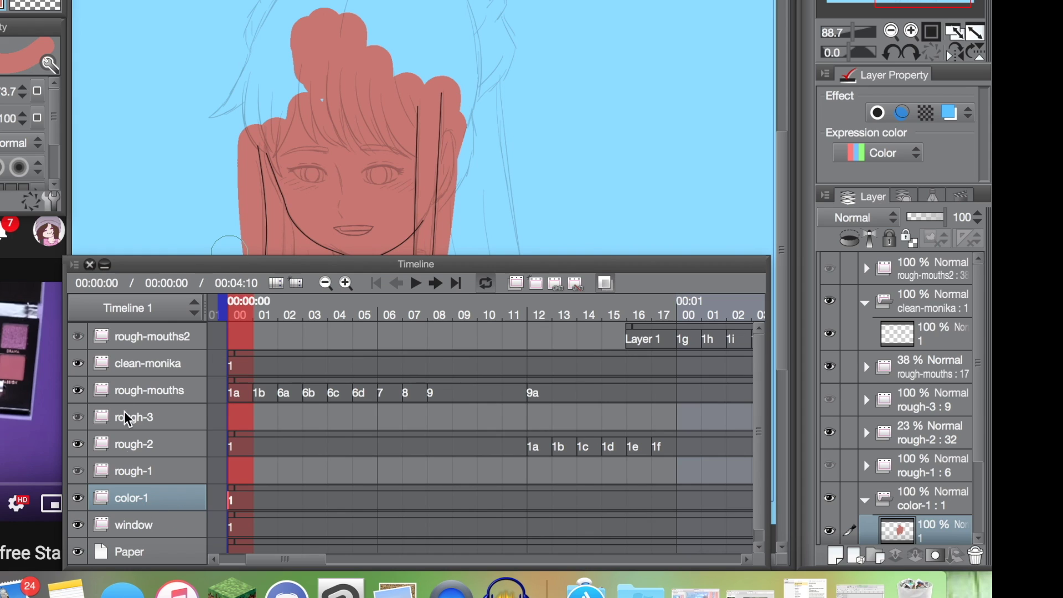
Step: Try moving color-1 above rough-mouths, undo it, and shorten the Timeline slightly
left_click_drag(159, 501, 180, 363)
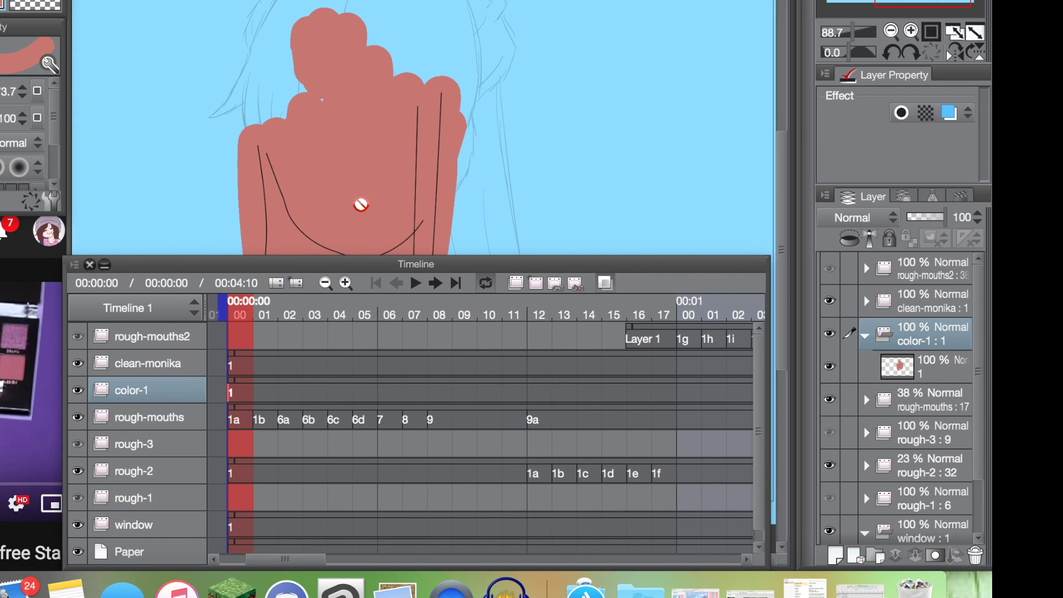
key("super+z")
left_click_drag(359, 259, 348, 381)
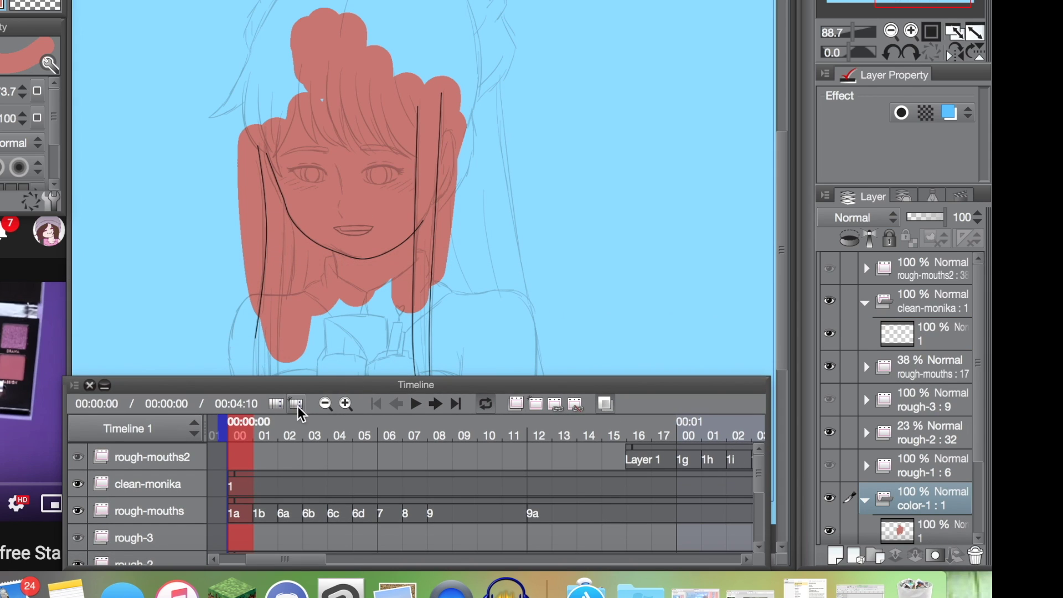